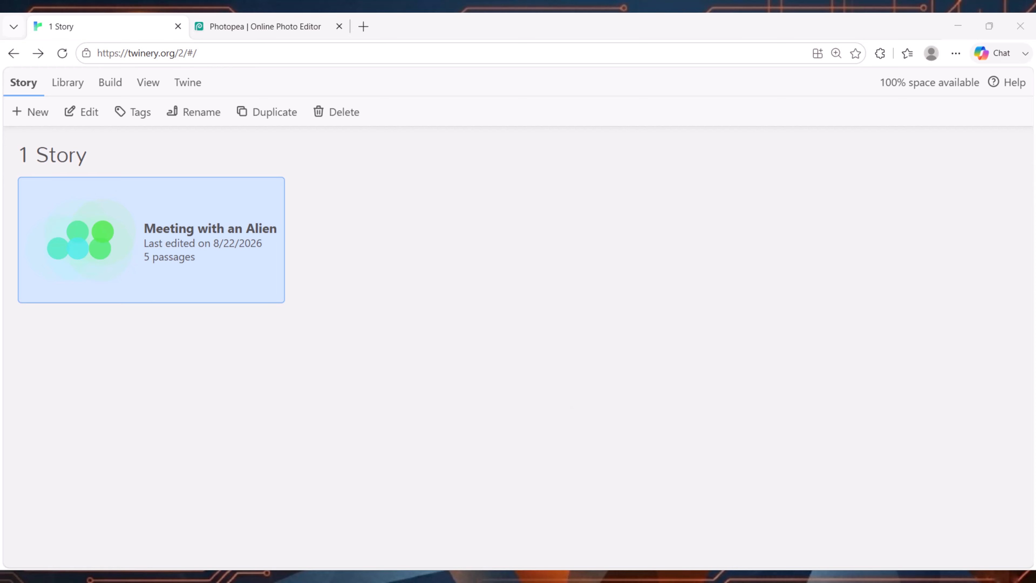
Step: Open the Meeting with an Alien story, read the Zlerp passage's text and close the passage
double_click(207, 280)
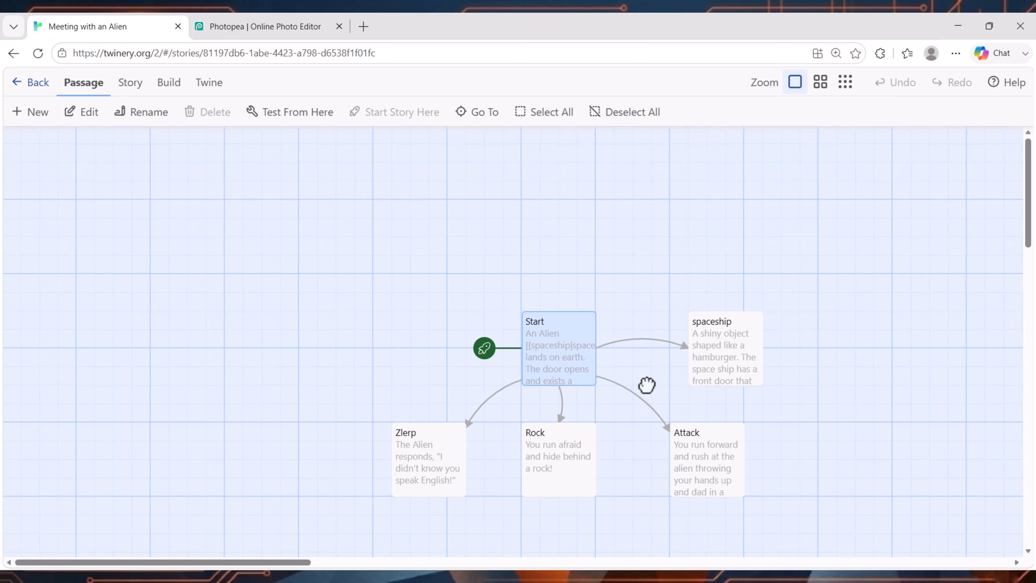
scroll(648, 386, right, 2)
scroll(648, 426, down, 2)
scroll(621, 355, up, 1)
scroll(591, 363, right, 1)
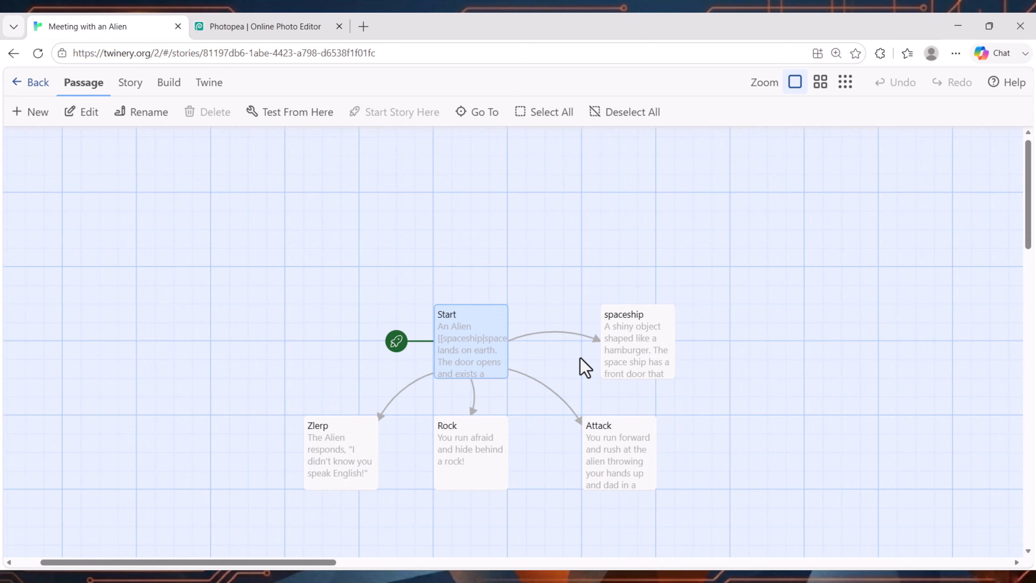
double_click(326, 466)
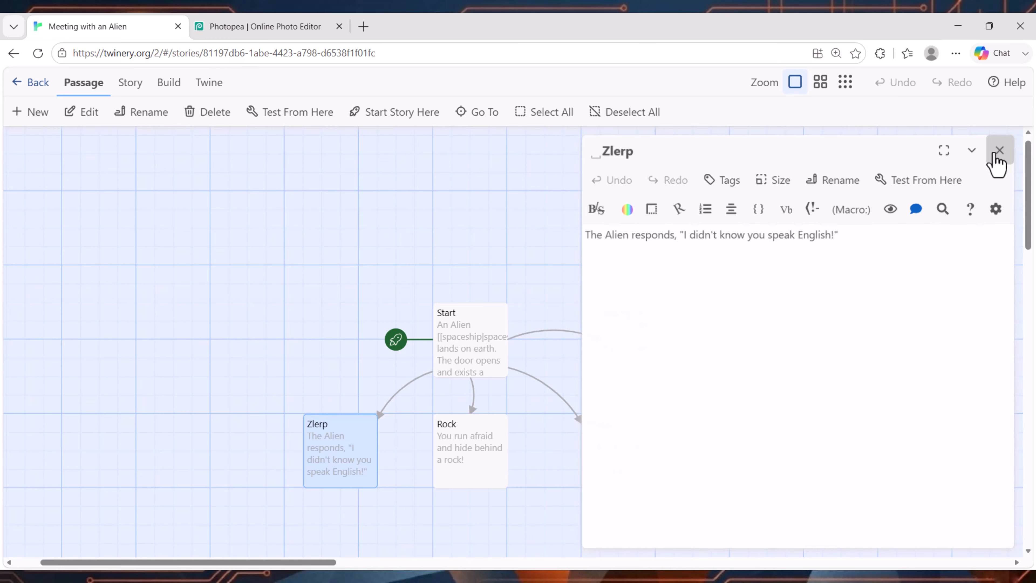
click(1002, 148)
Step: Examine how the Start passage links to the other passages at 150% page zoom and return to the story list
scroll(544, 421, right, 2)
scroll(479, 419, down, 1)
scroll(469, 422, down, 2)
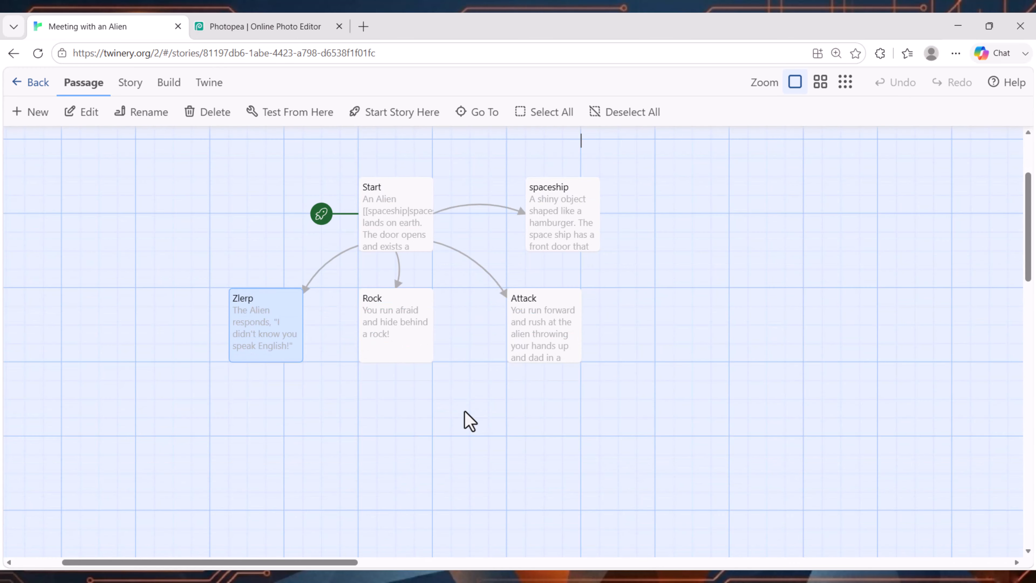
key(ctrl+plus)
key(ctrl+plus)
key(ctrl+plus)
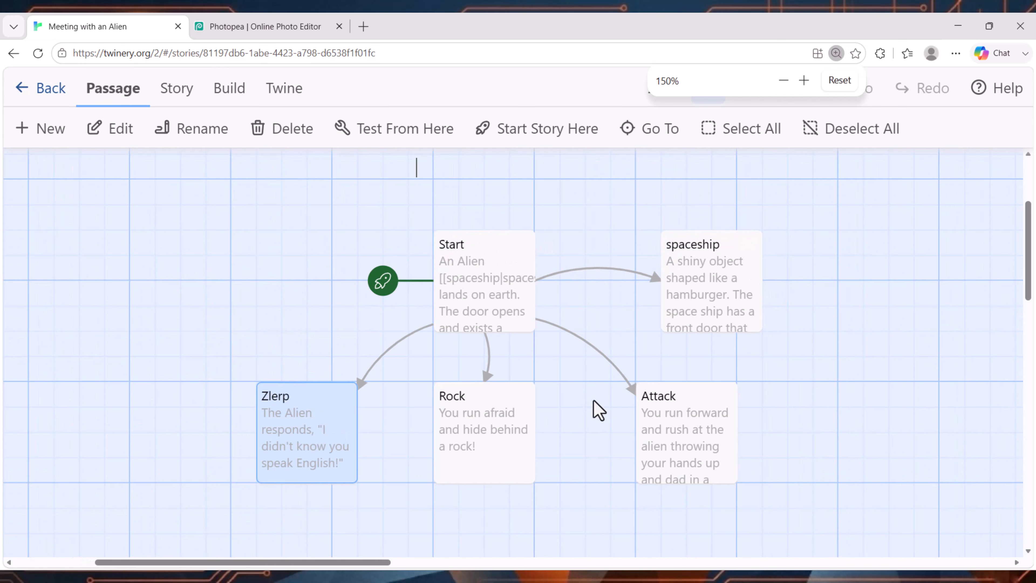
click(40, 87)
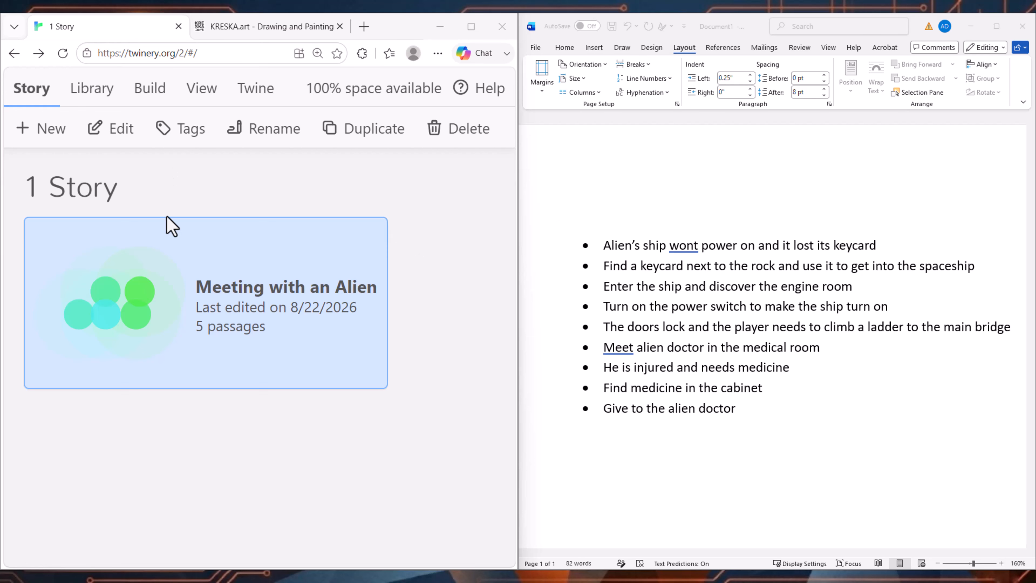
Step: Reopen the Meeting with an Alien story, look over its passage map beside the Word outline and return to the story list
double_click(303, 359)
scroll(306, 298, down, 2)
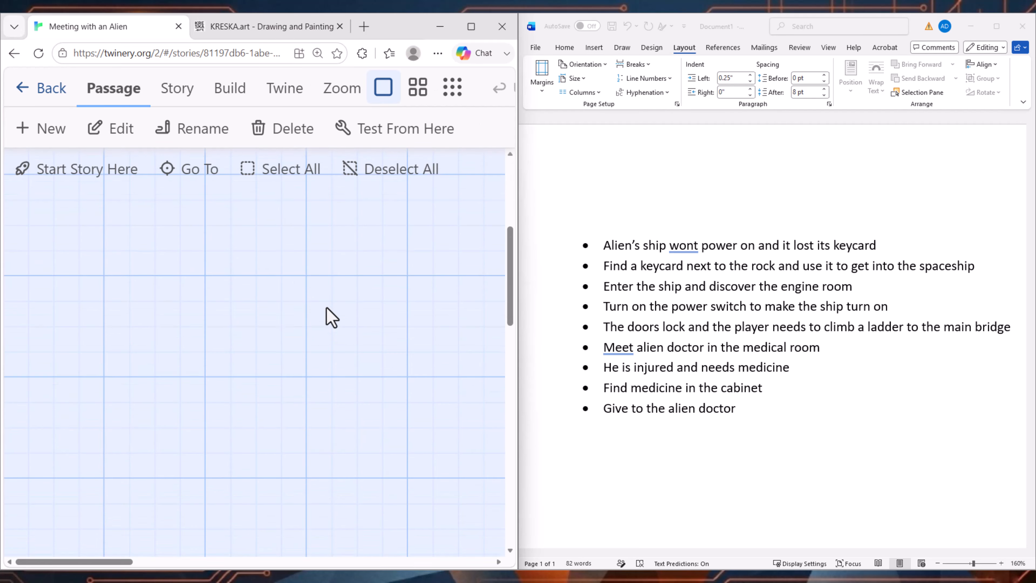
key(ctrl+0)
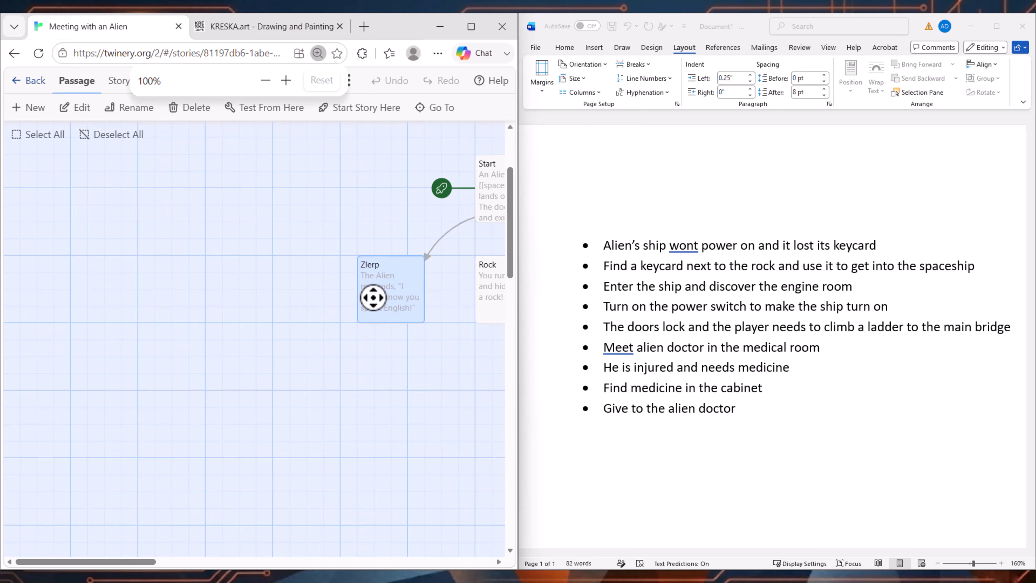
drag(256, 255, 87, 297)
drag(437, 260, 315, 274)
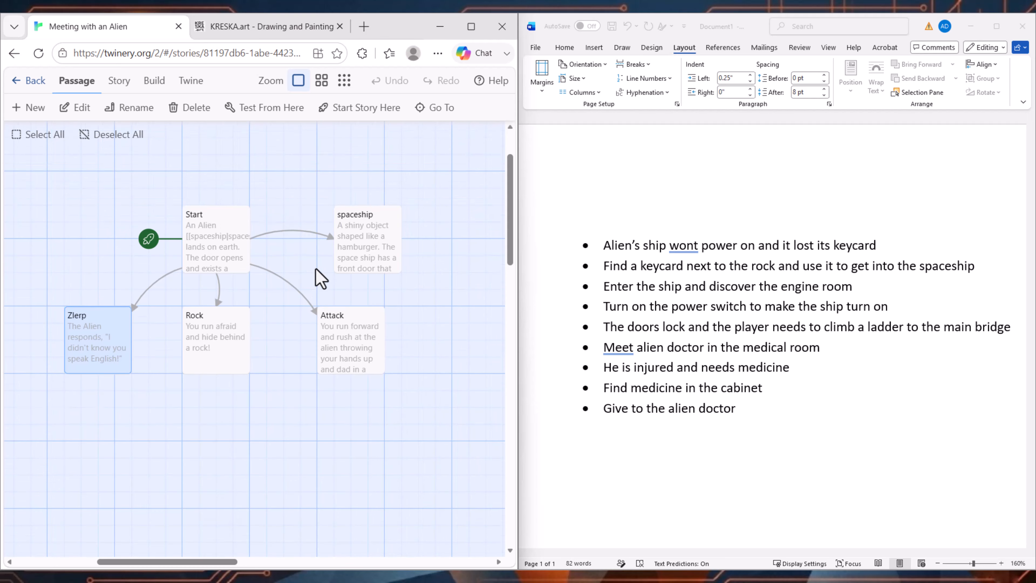
key(ctrl+plus)
key(ctrl+plus)
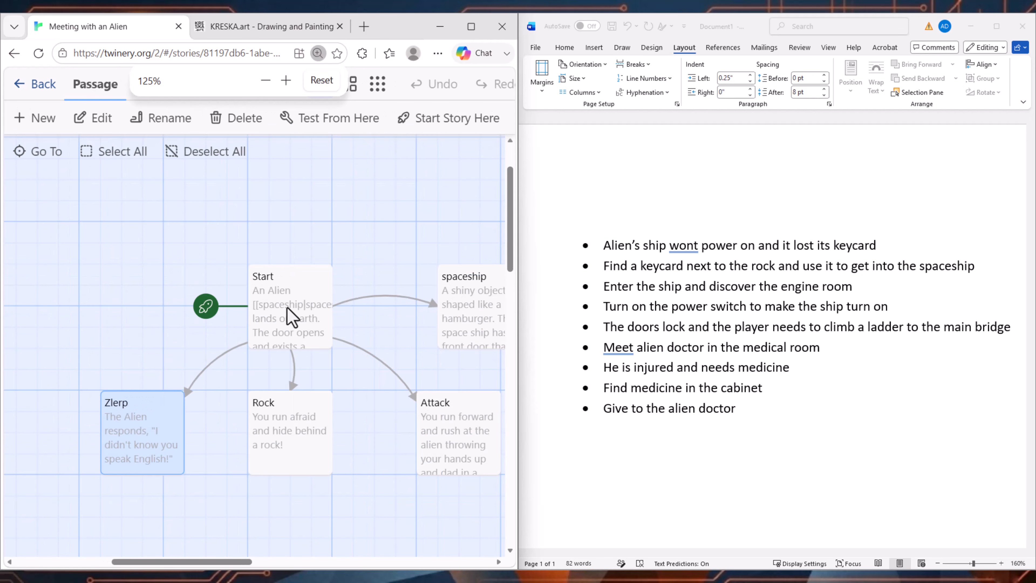
click(18, 84)
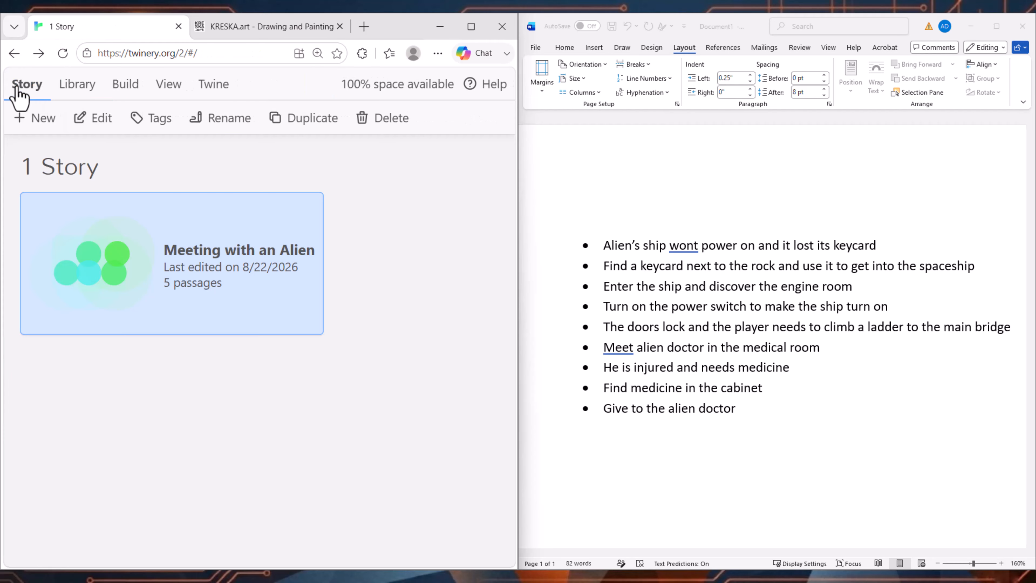
Step: Switch to the KRESKA.art site and open its painting canvas
click(723, 338)
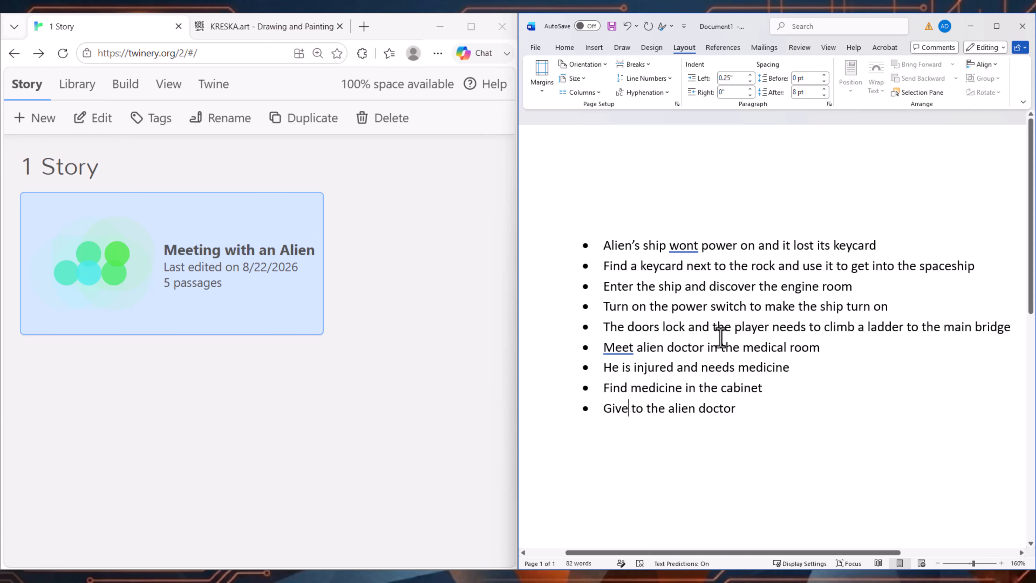
click(404, 244)
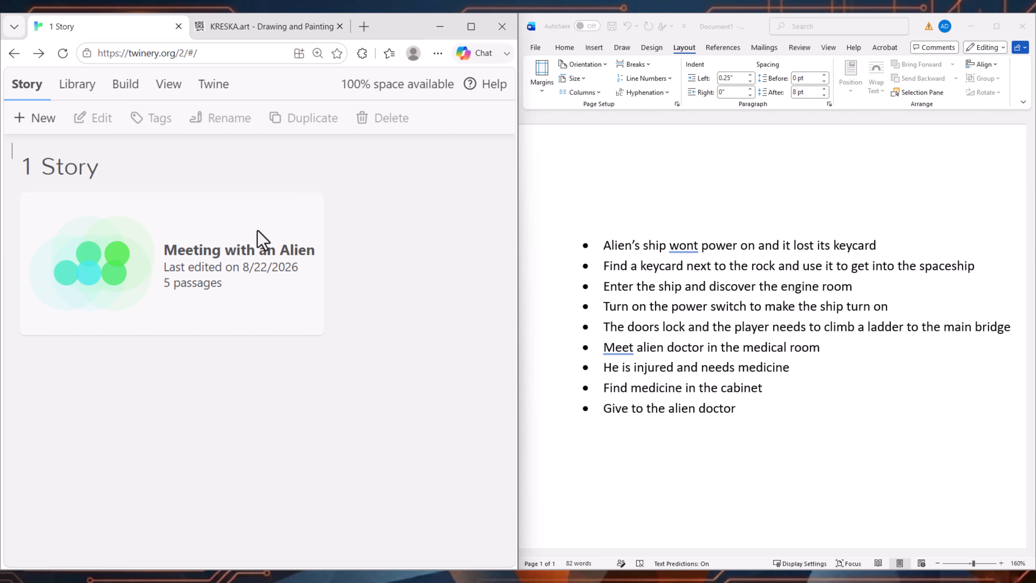
click(265, 28)
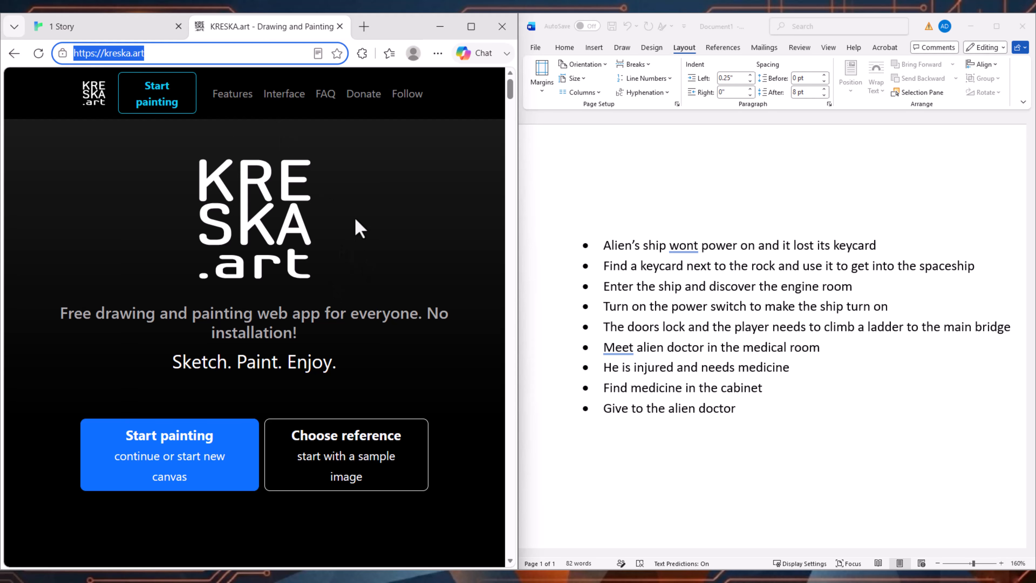
click(158, 53)
drag(168, 54, 76, 50)
click(274, 215)
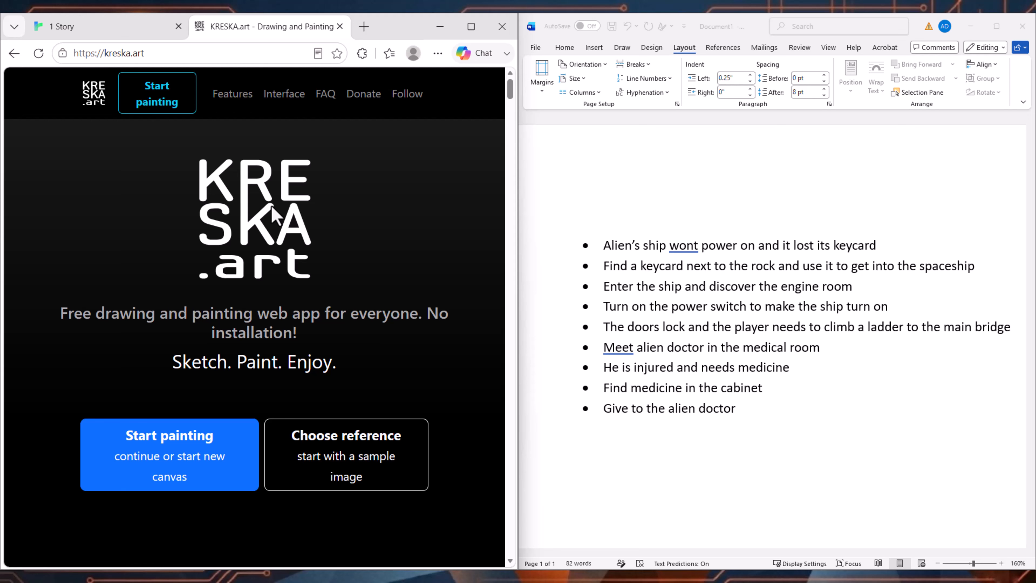
click(169, 469)
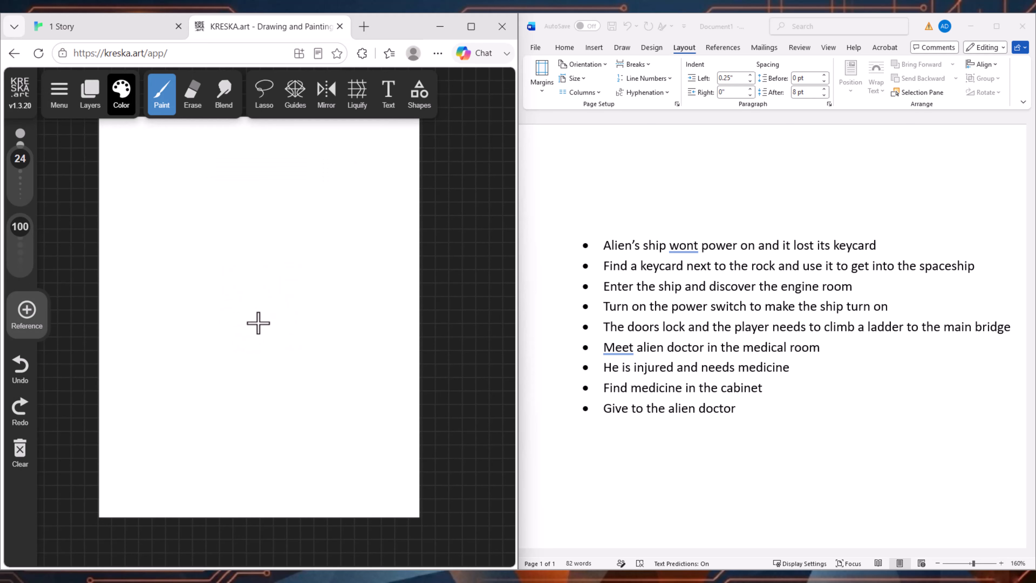
Step: Switch to the Word document and highlight the whole bulleted story outline to review it
click(695, 355)
drag(747, 402, 602, 253)
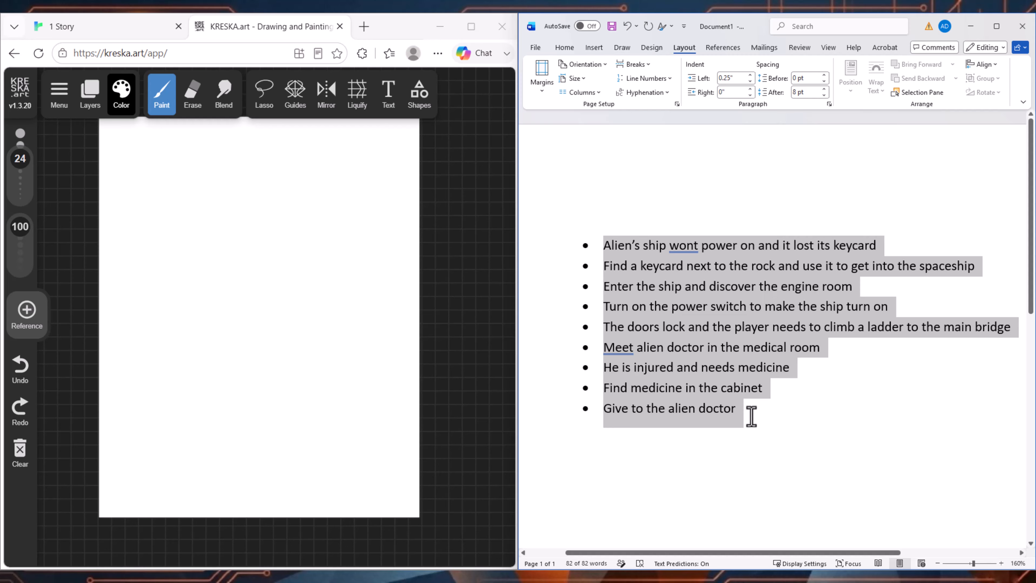
click(756, 427)
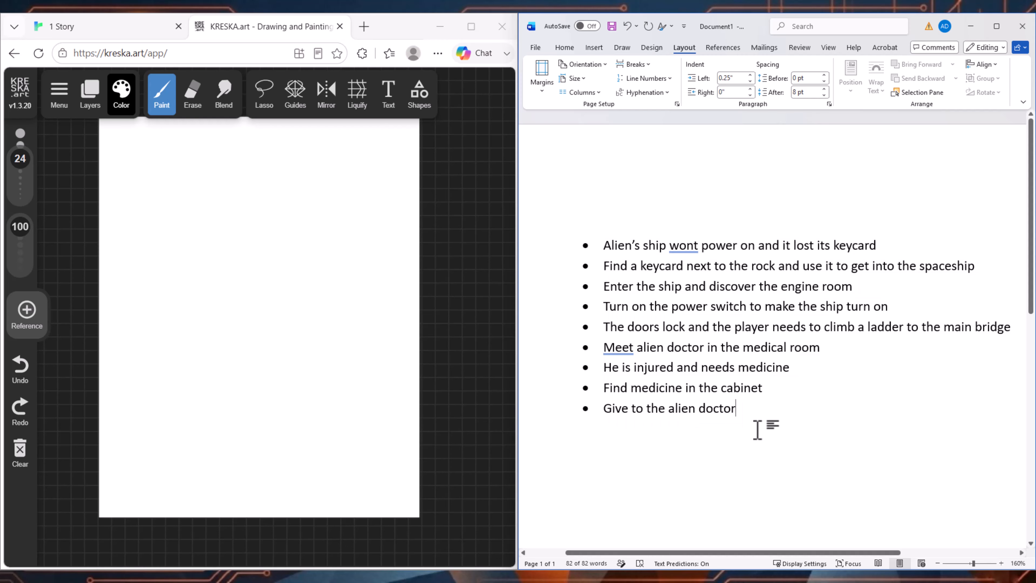
drag(756, 420, 612, 252)
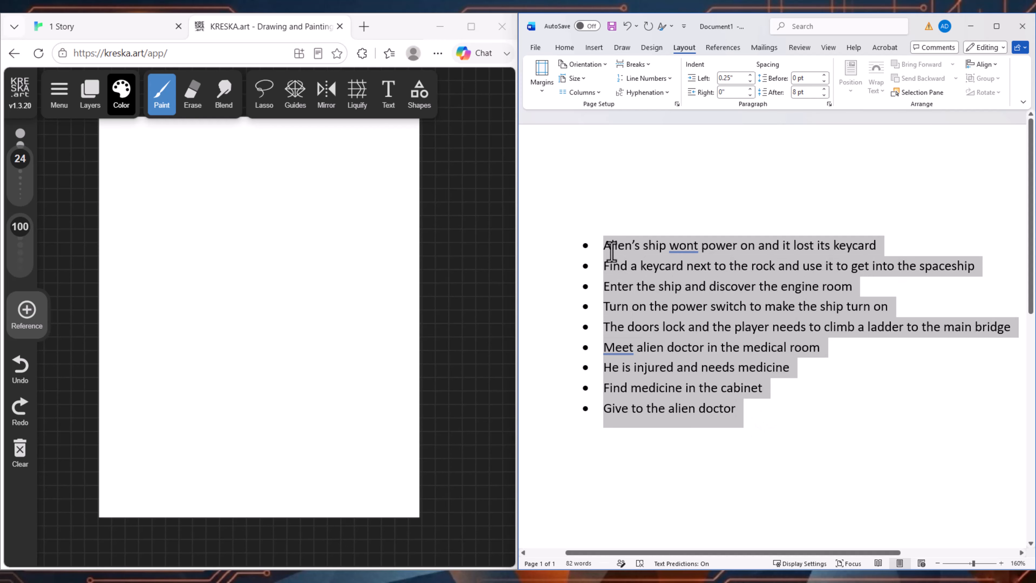
click(798, 415)
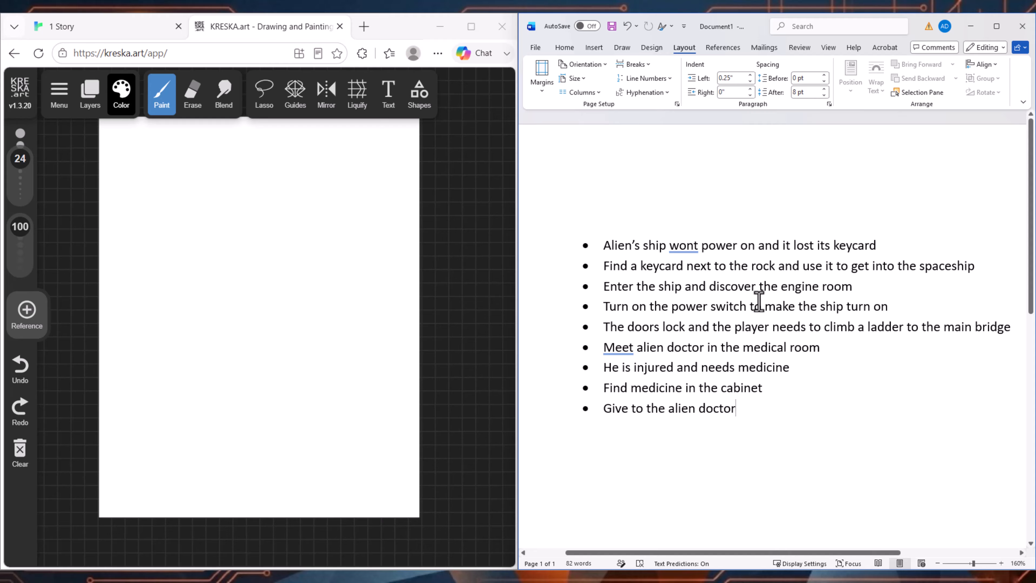
Step: Read through the outline's first five bullets one at a time, from the lost keycard to the ladder climb
click(599, 245)
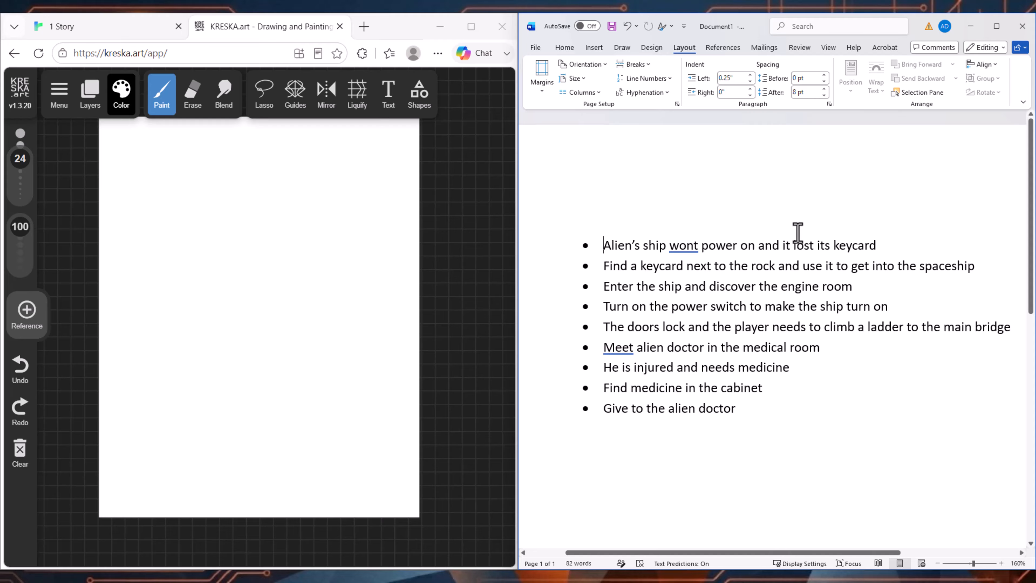
click(810, 247)
drag(602, 244, 893, 241)
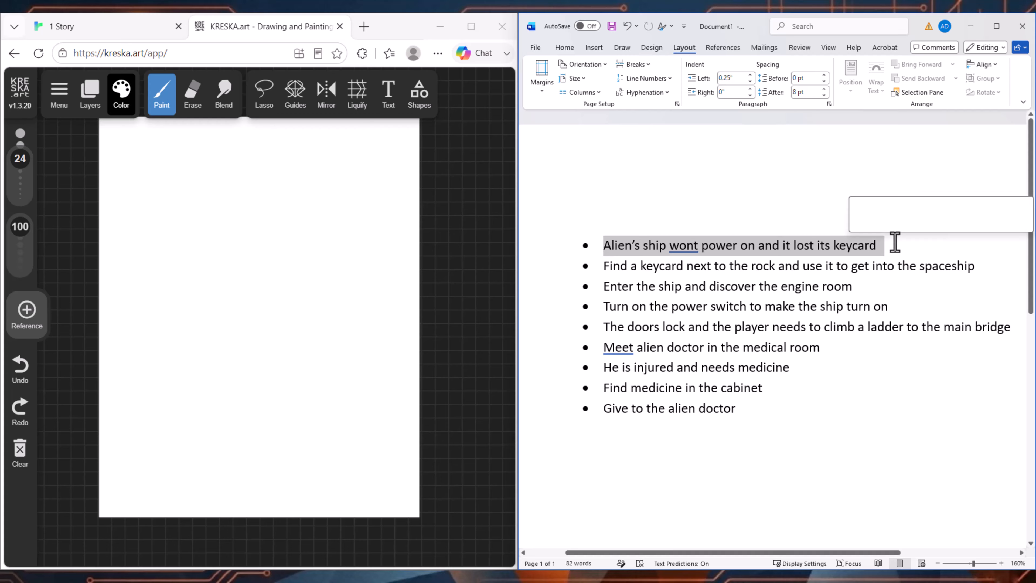
click(787, 270)
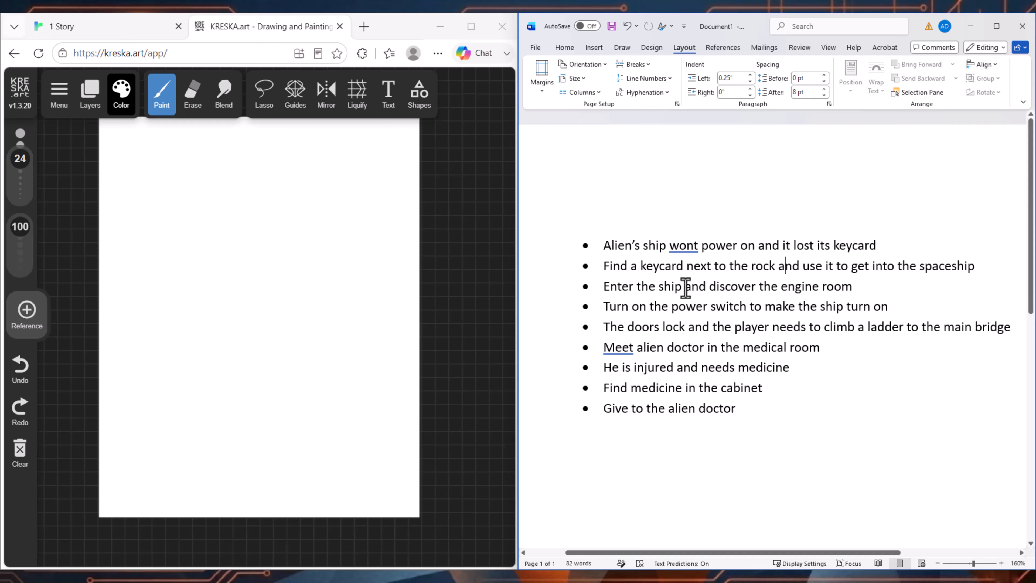
drag(610, 271, 949, 278)
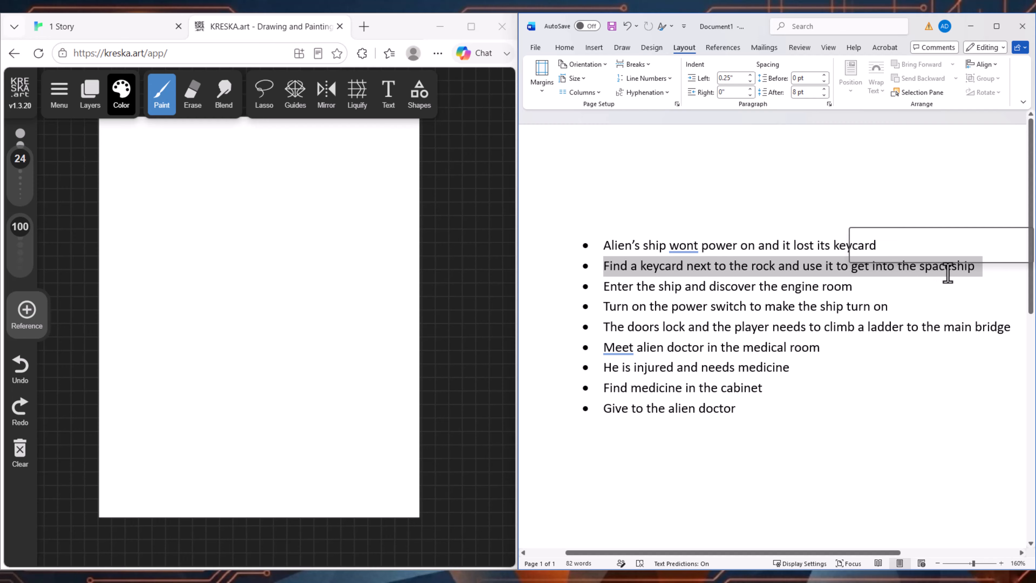
click(733, 308)
drag(621, 288, 860, 286)
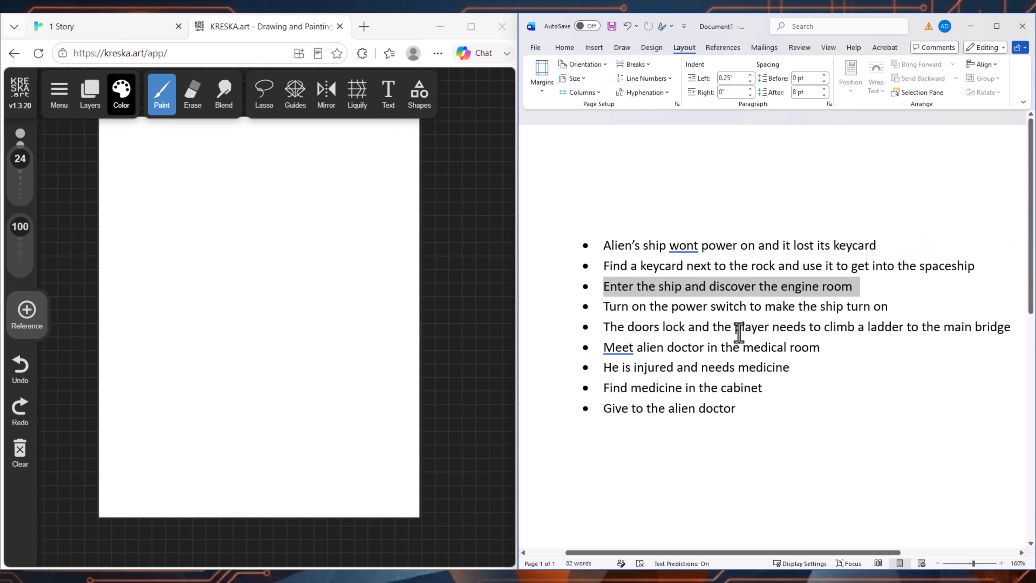
drag(607, 306, 919, 308)
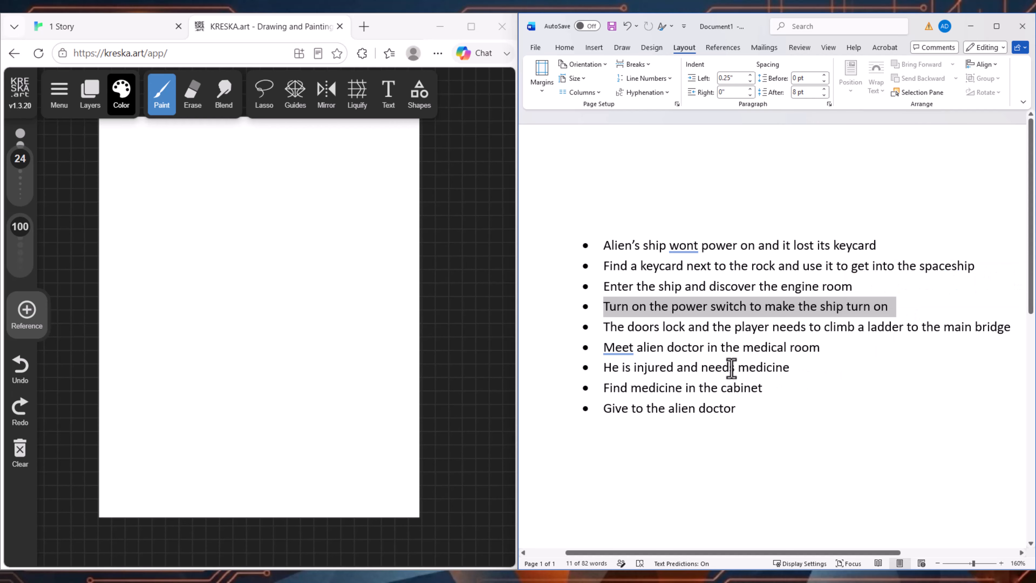
click(668, 347)
drag(607, 328, 997, 326)
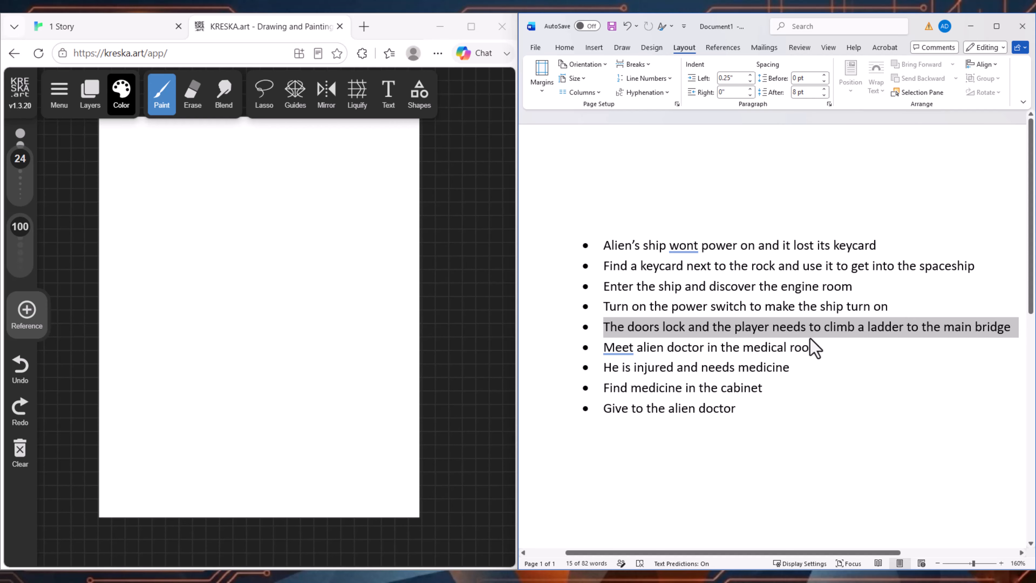
Step: Replace "main bridge" with "medical room" in the outline bullet about climbing a ladder
double_click(948, 329)
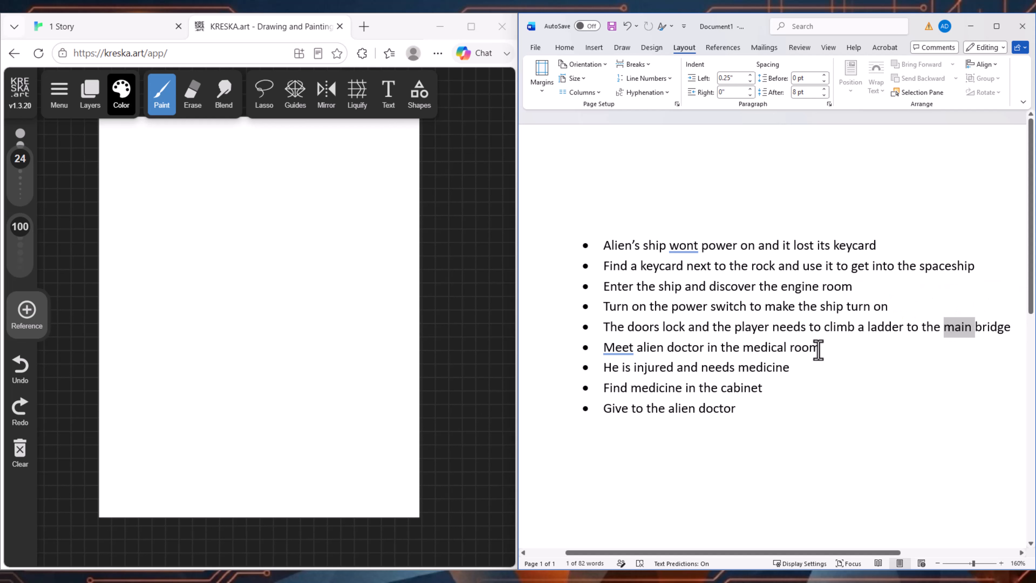
key(Delete)
key(Delete)
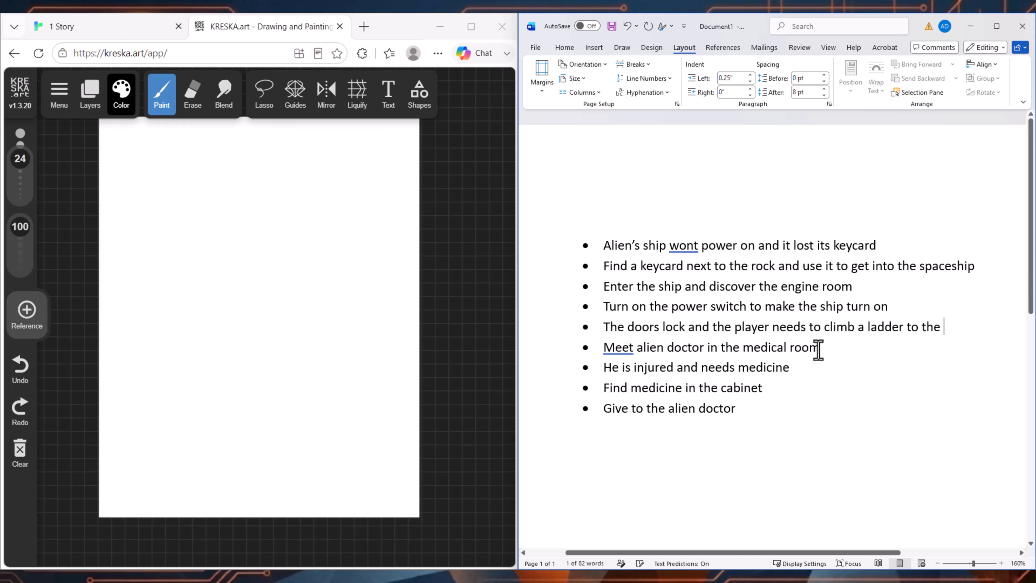
text(medical room)
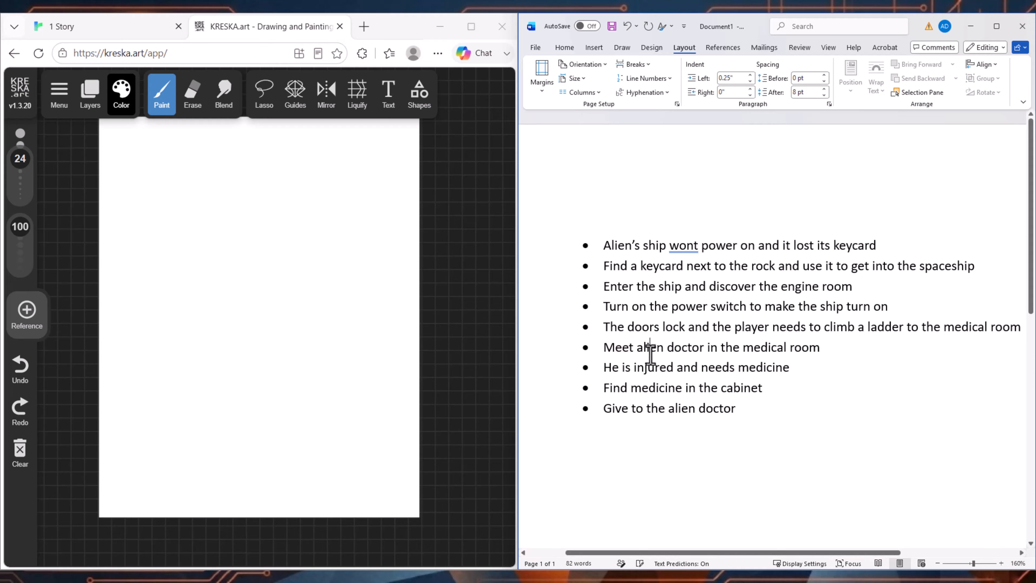
Step: Review the bullets about the alien doctor's injury and medicine, look over the whole outline and return to the KRESKA.art canvas
drag(793, 367, 613, 366)
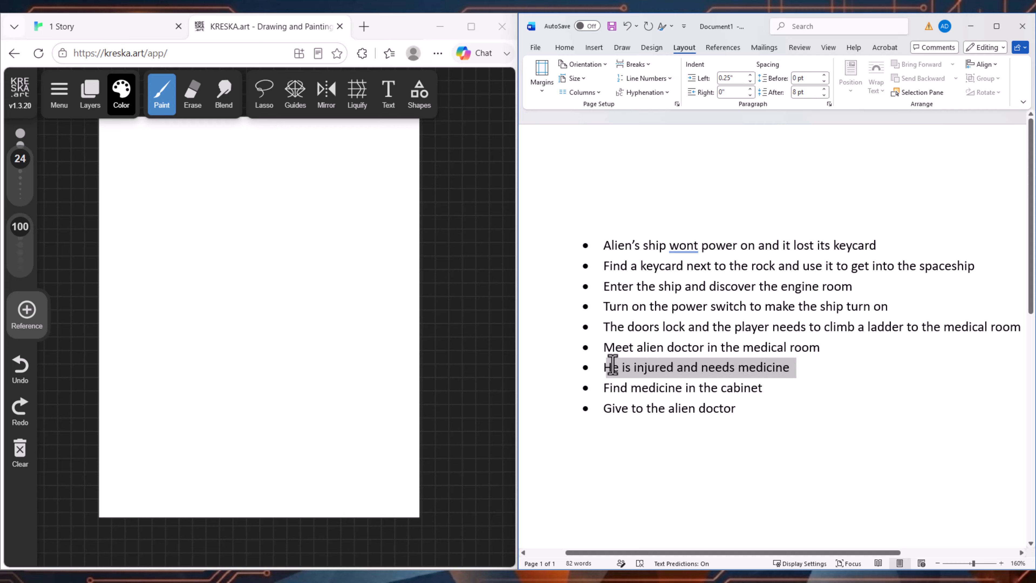
drag(771, 387, 603, 387)
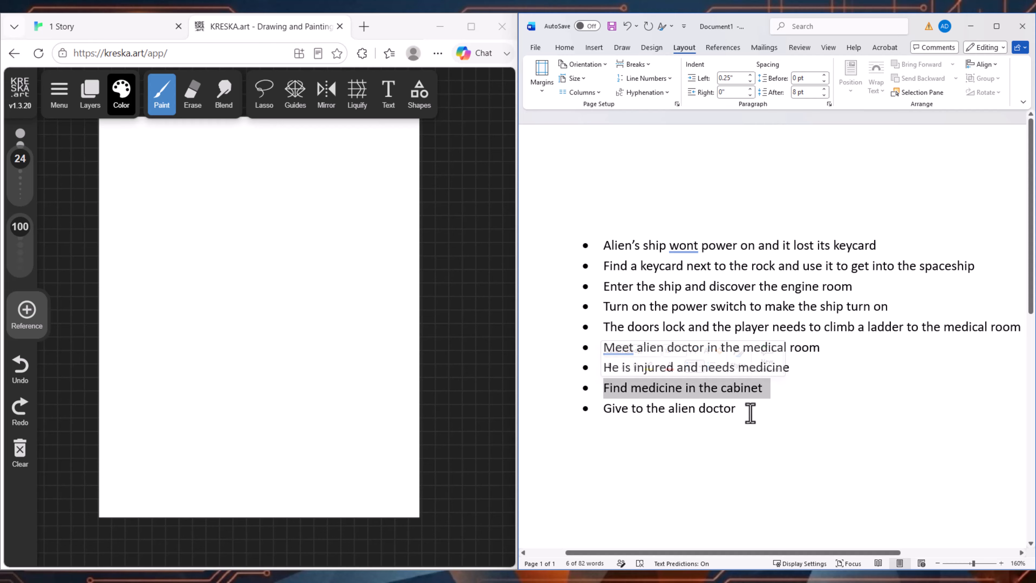
drag(749, 412, 585, 398)
click(748, 267)
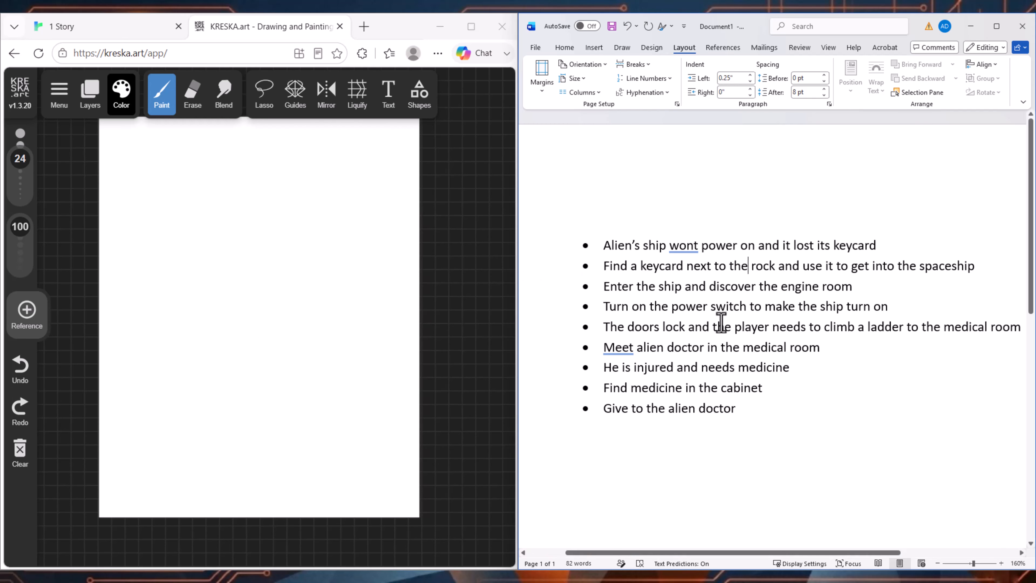
drag(742, 409, 607, 247)
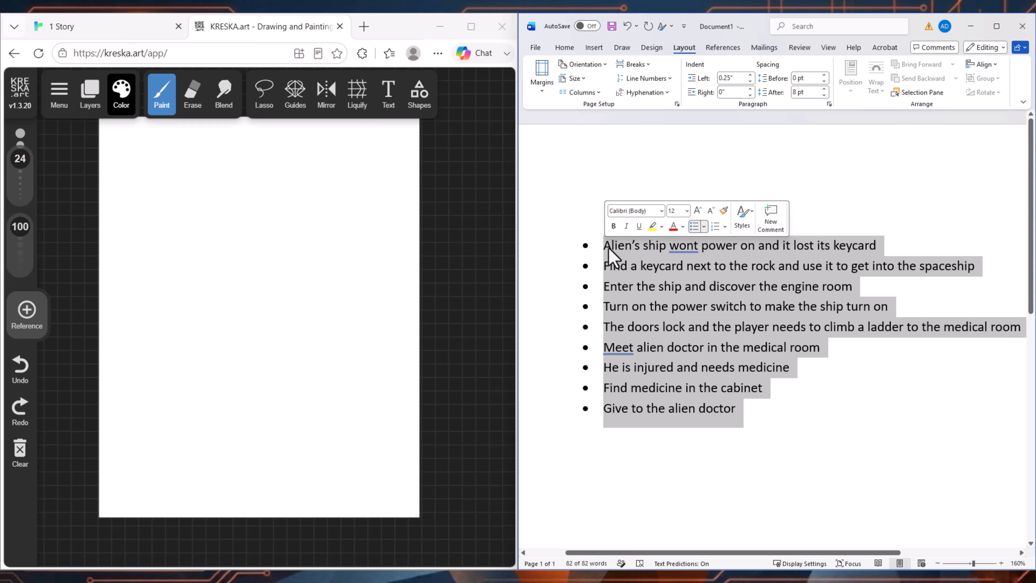
click(648, 327)
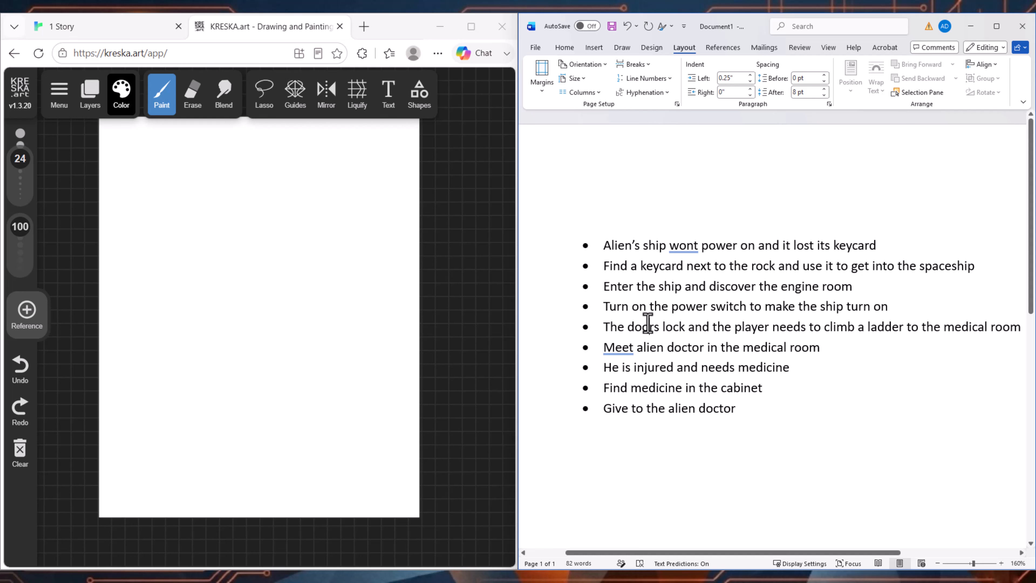
click(323, 261)
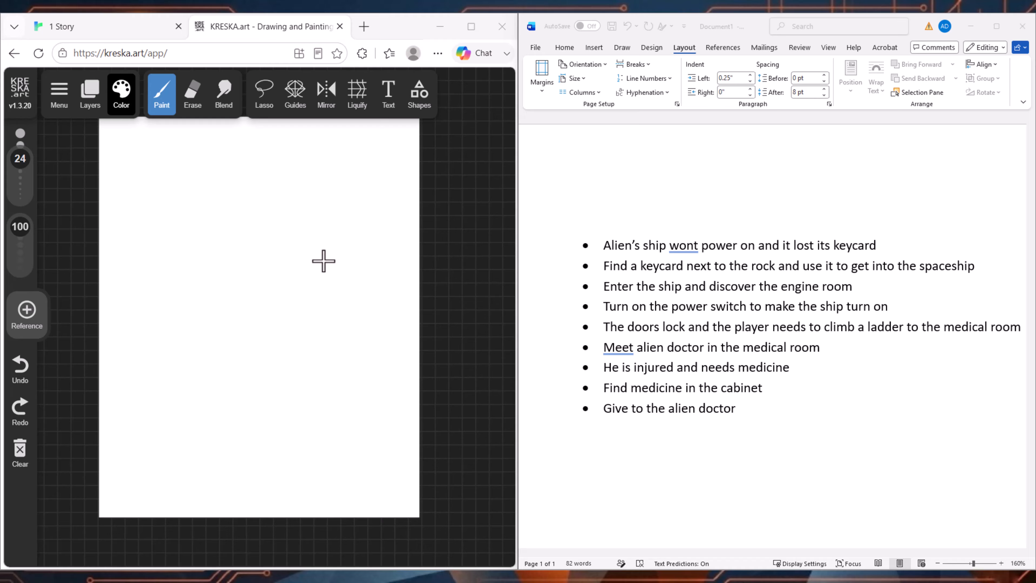
Step: Draw a small circle for the player low on the canvas and, with brush size 9.1, another above it for the alien
drag(253, 439, 257, 447)
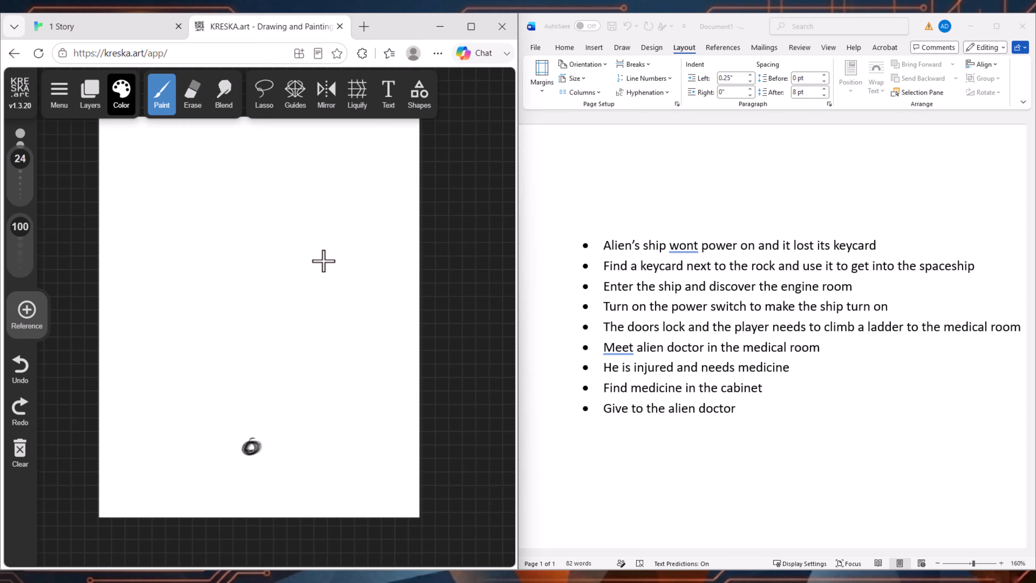
drag(20, 159, 20, 172)
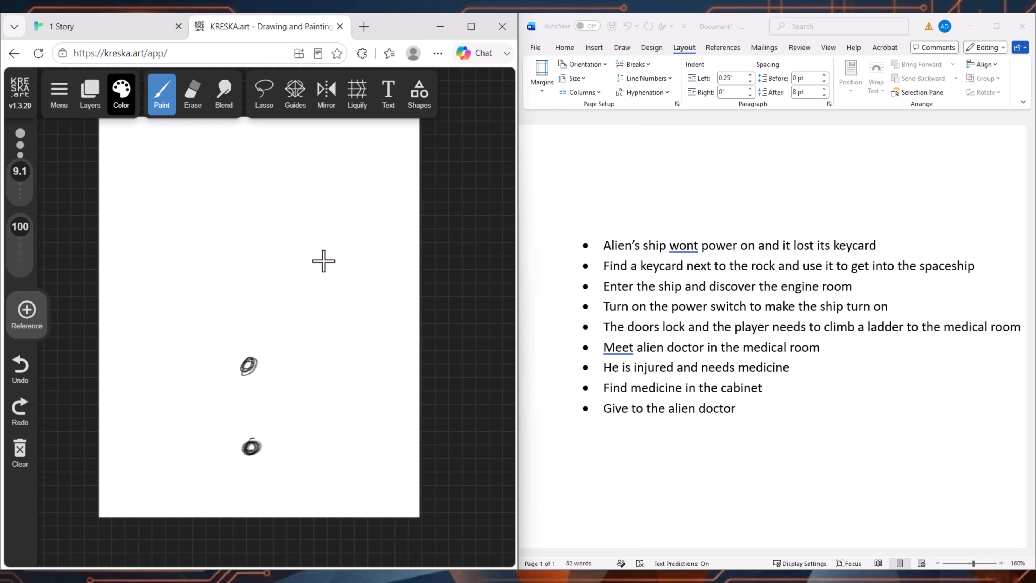
Step: Sketch a roughly square spaceship room just above the two small circles
key(space)
key(space)
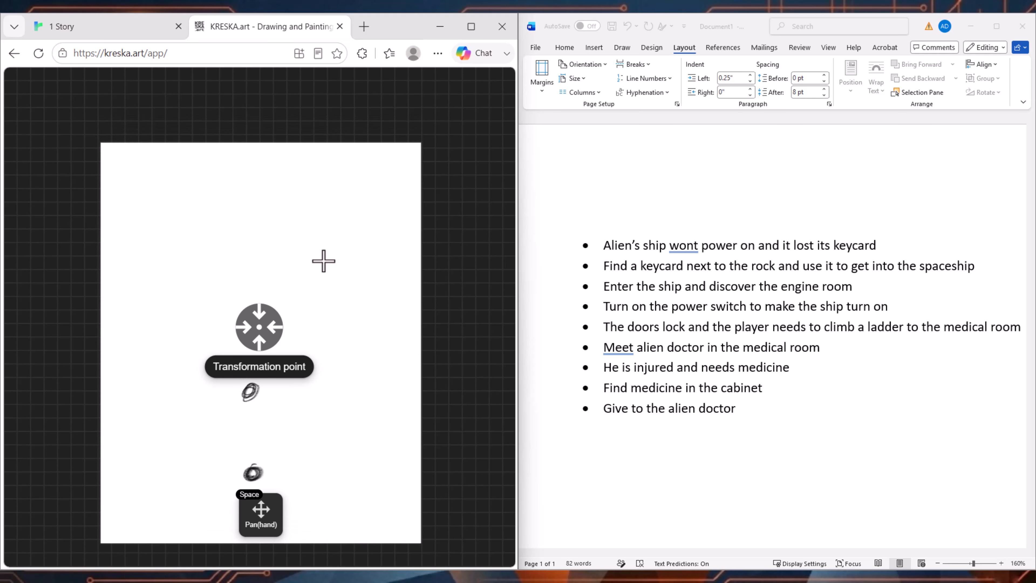
scroll(324, 261, up, 1)
scroll(324, 261, up, 1)
scroll(324, 261, down, 2)
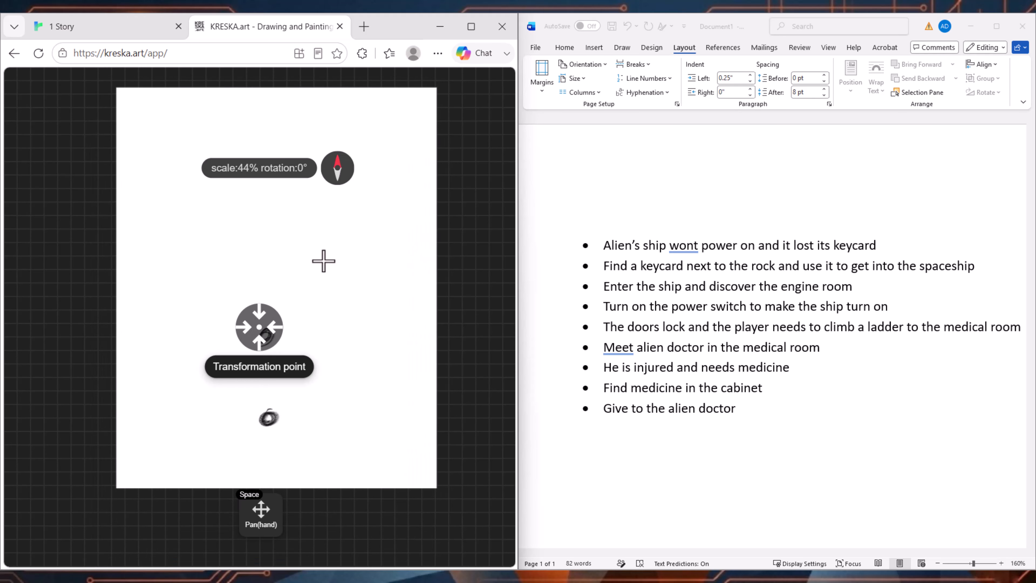
scroll(324, 261, up, 1)
scroll(324, 261, up, 1)
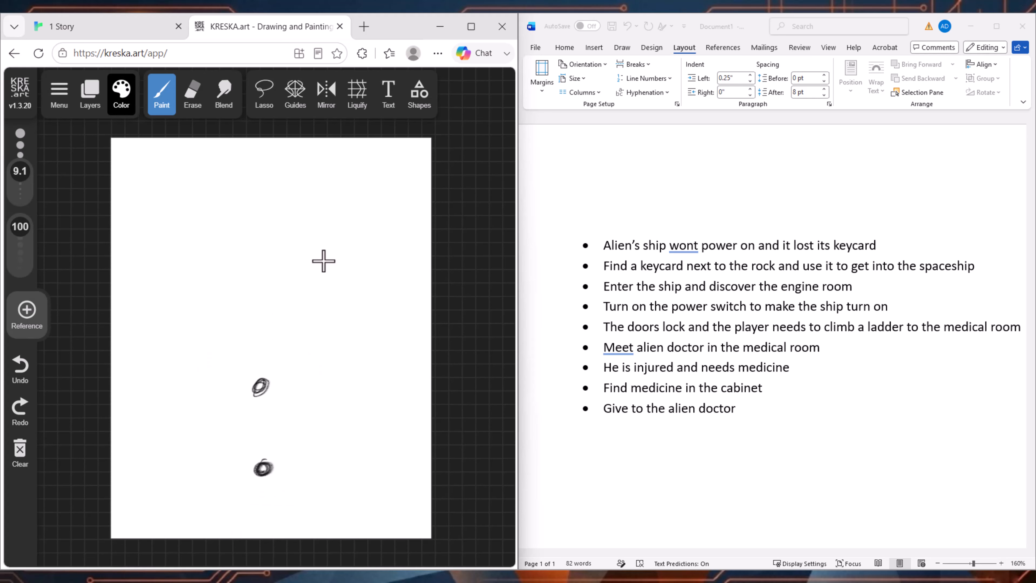
mouse_move(225, 287)
mouse_down()
mouse_move(219, 355)
mouse_move(285, 359)
mouse_up()
drag(247, 356, 296, 355)
mouse_move(307, 306)
mouse_down()
mouse_move(302, 353)
mouse_move(310, 297)
mouse_up()
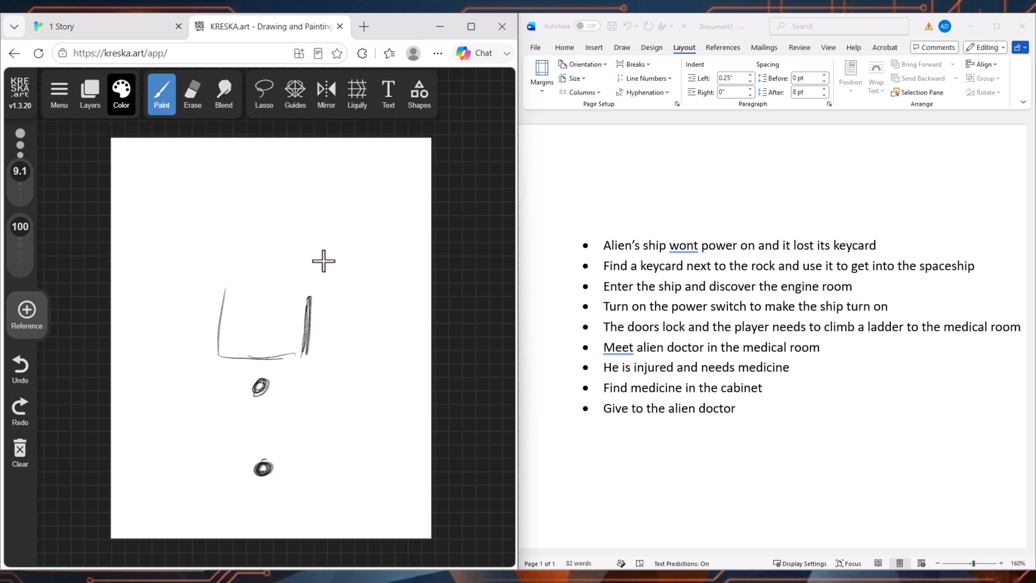
mouse_move(228, 281)
mouse_down()
mouse_move(314, 282)
mouse_move(308, 363)
mouse_move(220, 365)
mouse_move(228, 275)
mouse_up()
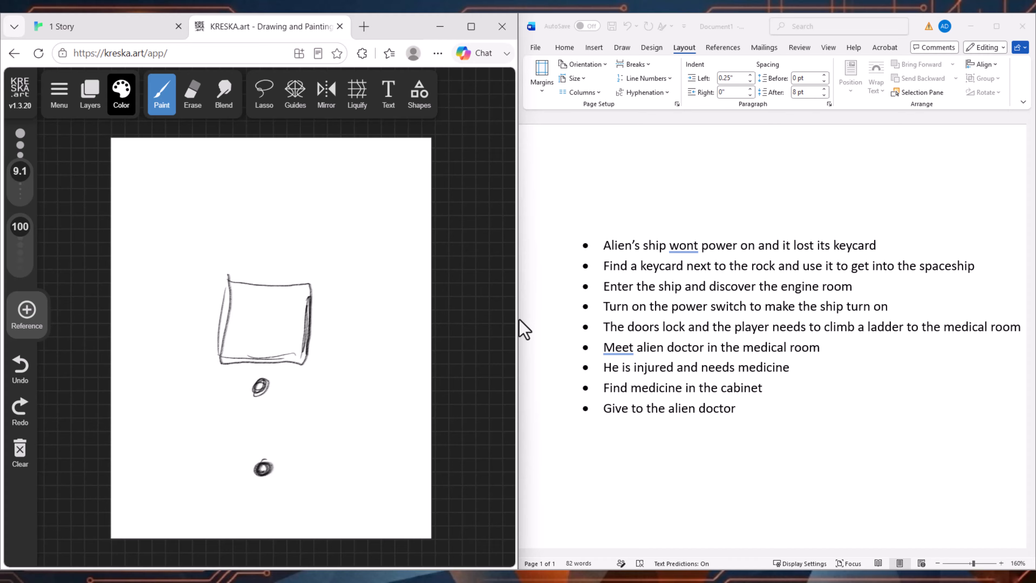
Step: Draw a round rock with a small keycard shape on its upper edge, to the left of the two circles
mouse_move(259, 329)
mouse_down()
mouse_move(276, 309)
mouse_move(263, 304)
mouse_up()
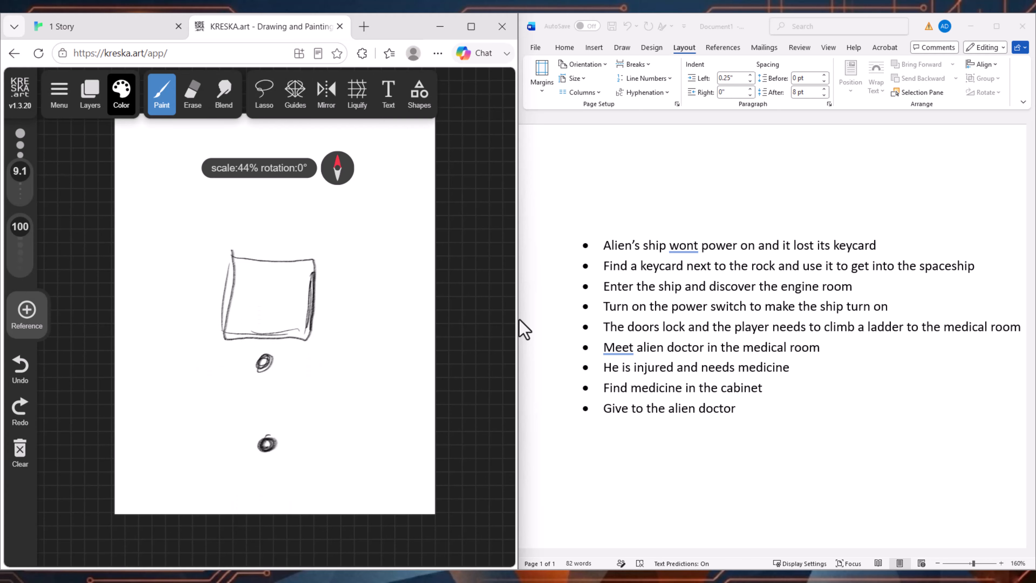
mouse_move(160, 426)
mouse_down()
mouse_move(149, 402)
mouse_move(161, 412)
mouse_move(155, 384)
mouse_move(169, 392)
mouse_up()
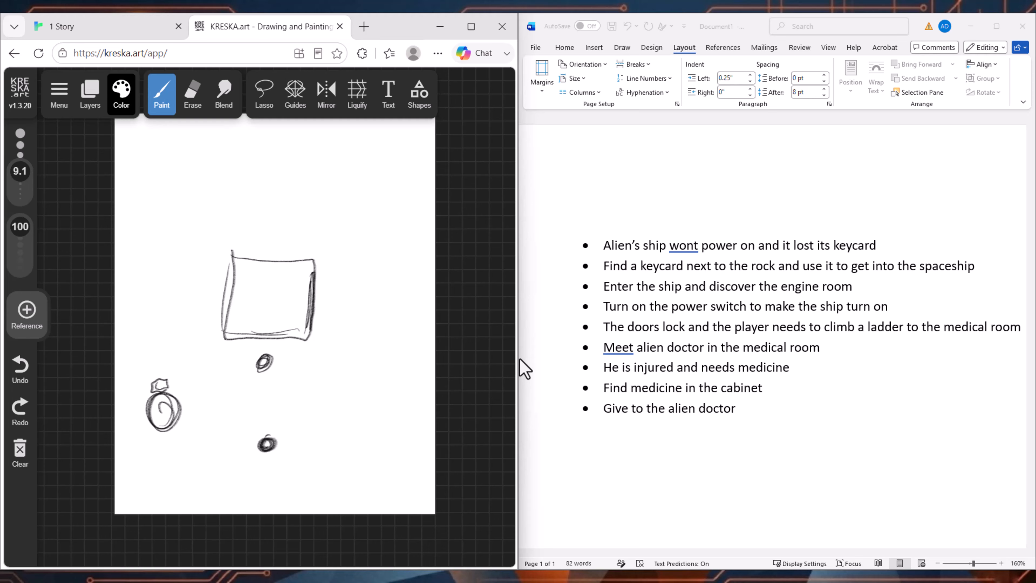
Step: Handwrite the underlined label "main" inside the square room
mouse_move(227, 295)
mouse_down()
mouse_move(233, 256)
mouse_move(314, 257)
mouse_move(311, 292)
mouse_up()
drag(247, 303, 287, 280)
drag(254, 321, 288, 294)
drag(281, 346, 259, 329)
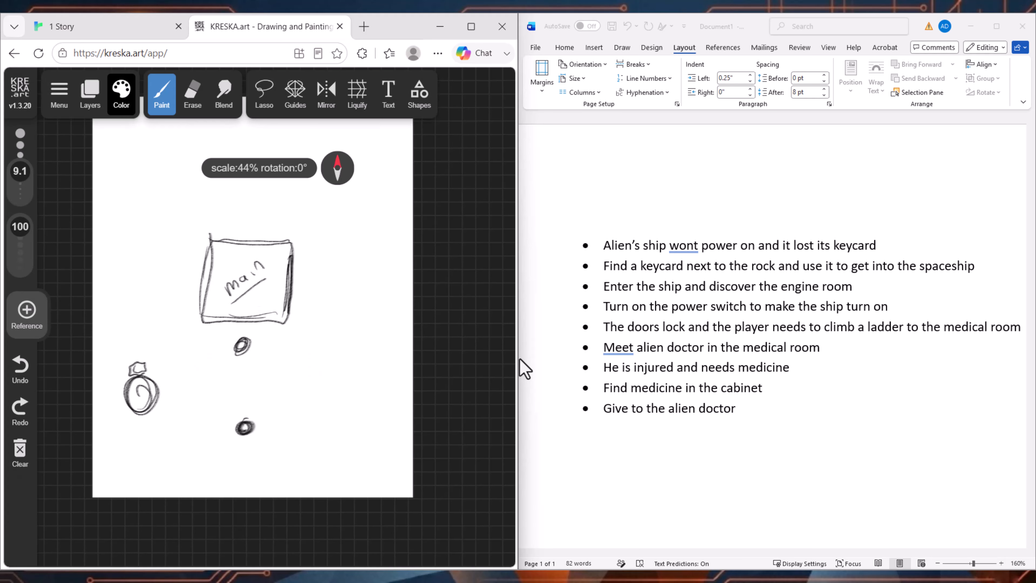
Step: Sketch an adjoining room on the right side of the main room and handwrite "eng" in it
drag(293, 250, 357, 254)
mouse_move(292, 244)
mouse_down()
mouse_move(331, 243)
mouse_move(372, 315)
mouse_move(285, 314)
mouse_move(306, 282)
mouse_move(339, 290)
mouse_move(314, 287)
mouse_up()
Step: With brush size 1.6, sketch curved doors on the left, upper and right walls of the main room
drag(20, 171, 20, 186)
drag(253, 297, 273, 317)
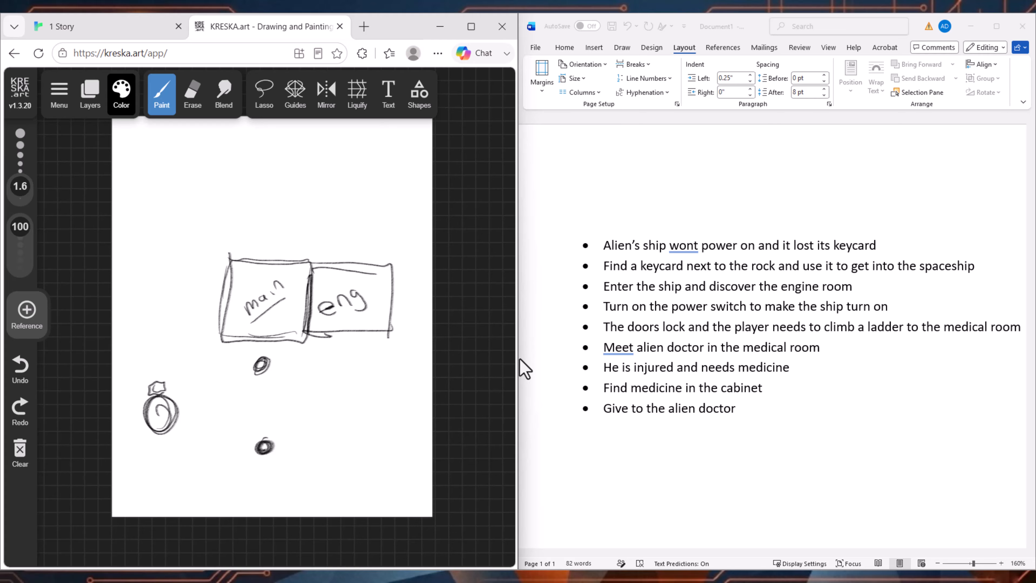
drag(260, 323, 268, 346)
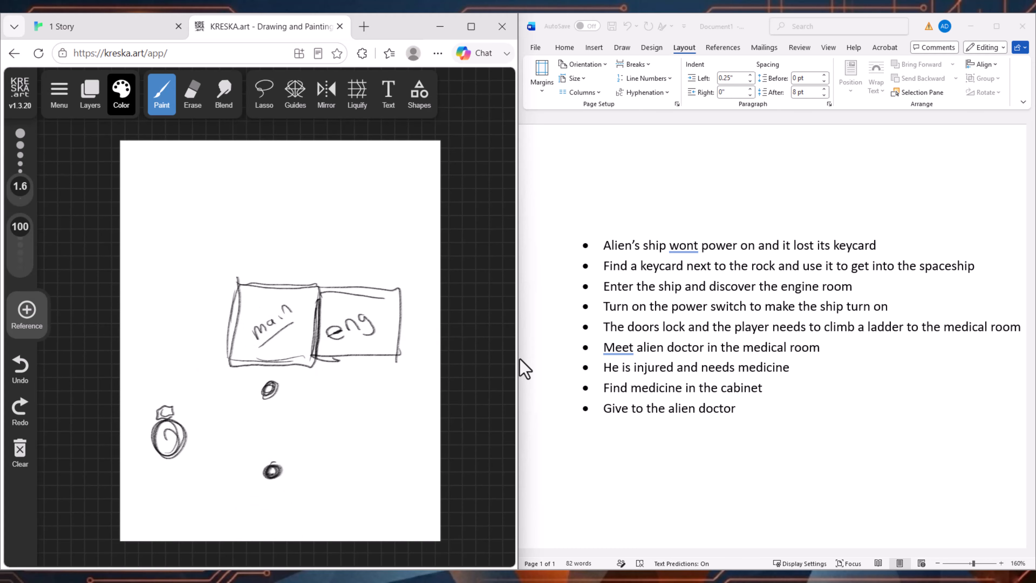
mouse_move(266, 280)
mouse_down()
mouse_move(288, 284)
mouse_move(267, 285)
mouse_move(216, 331)
mouse_move(231, 334)
mouse_move(268, 273)
mouse_move(283, 283)
mouse_move(270, 265)
mouse_up()
mouse_move(320, 326)
mouse_down()
mouse_move(331, 325)
mouse_move(321, 310)
mouse_up()
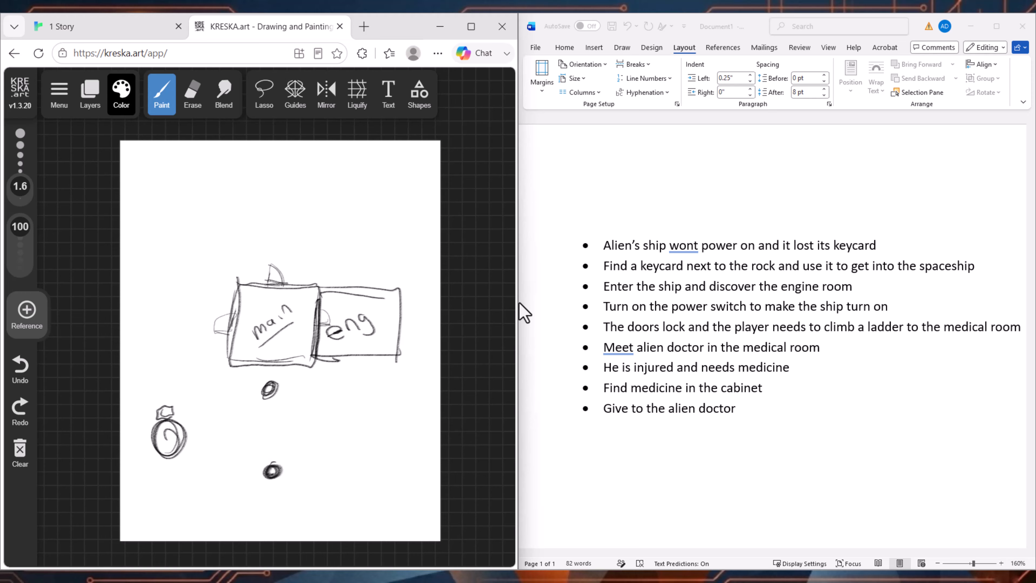
Step: Draw a small boxed power switch in the engine room and darken its outline with brush size 5.8
mouse_move(374, 313)
mouse_down()
mouse_move(388, 326)
mouse_move(376, 318)
mouse_move(385, 314)
mouse_up()
drag(20, 186, 20, 175)
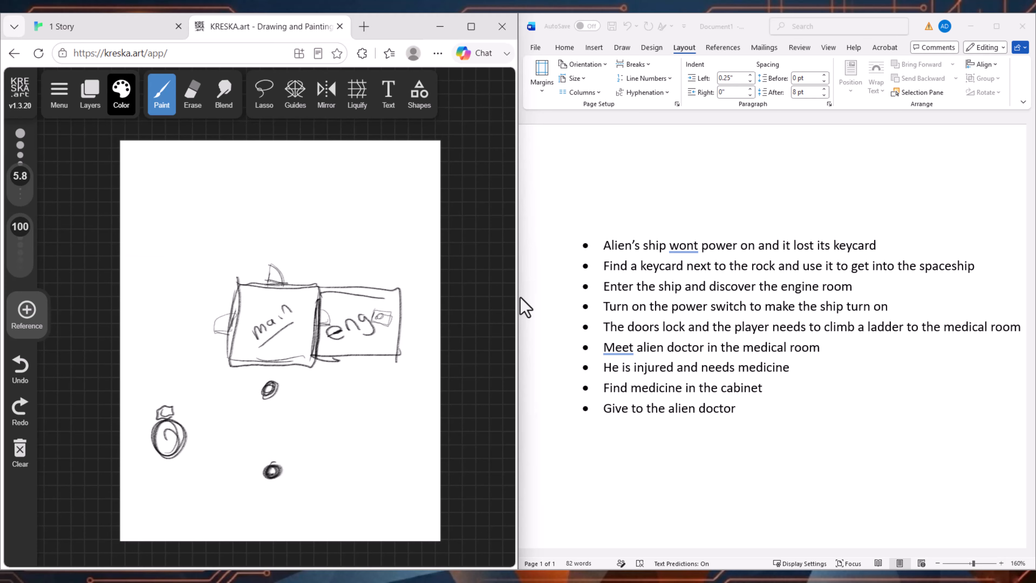
mouse_move(369, 323)
mouse_down()
mouse_move(393, 329)
mouse_move(373, 306)
mouse_move(371, 321)
mouse_move(383, 318)
mouse_up()
Step: Draw an arrow pointing up to the switch in the engine room and handwrite "Power switch" below it
drag(381, 403, 341, 327)
mouse_move(340, 326)
mouse_down()
mouse_move(343, 255)
mouse_move(341, 266)
mouse_move(355, 257)
mouse_move(329, 339)
mouse_up()
drag(313, 344, 324, 374)
mouse_move(307, 341)
mouse_down()
mouse_move(331, 356)
mouse_move(364, 327)
mouse_up()
mouse_move(315, 390)
mouse_down()
mouse_move(309, 399)
mouse_move(340, 382)
mouse_up()
drag(346, 386, 351, 381)
drag(344, 377, 359, 372)
drag(367, 368, 366, 376)
mouse_move(367, 369)
mouse_down()
mouse_move(380, 363)
mouse_move(331, 436)
mouse_up()
Step: Sketch a ladder with rungs rising from the upper edge of the engine room
key(space)
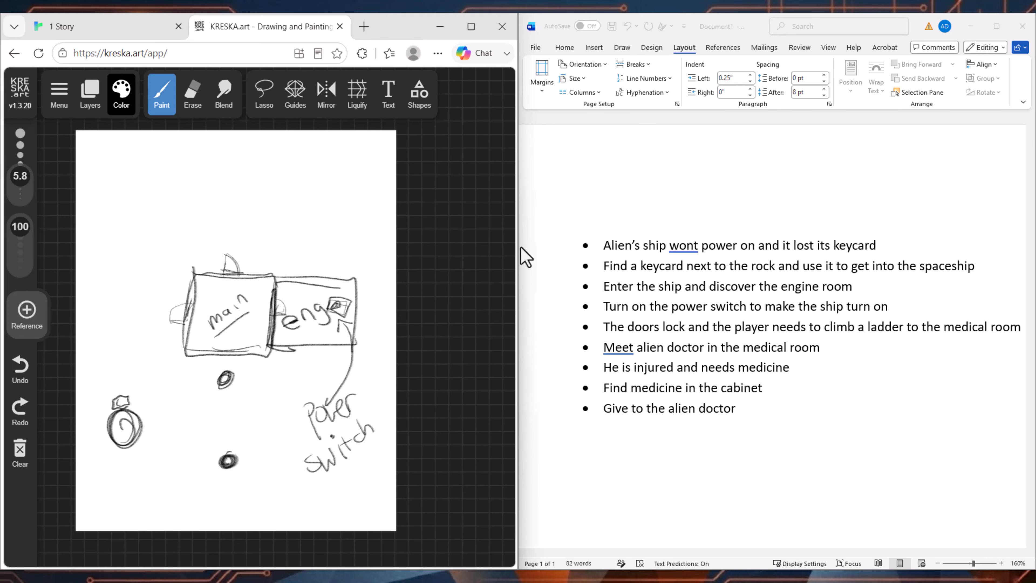
mouse_move(344, 245)
mouse_down()
mouse_move(332, 289)
mouse_move(331, 271)
mouse_up()
drag(351, 249, 344, 282)
mouse_move(335, 272)
mouse_down()
mouse_move(349, 266)
mouse_move(351, 245)
mouse_up()
Step: Sketch a wide medical room above the main and engine rooms, with a slanted divider line inside it
drag(288, 188, 272, 248)
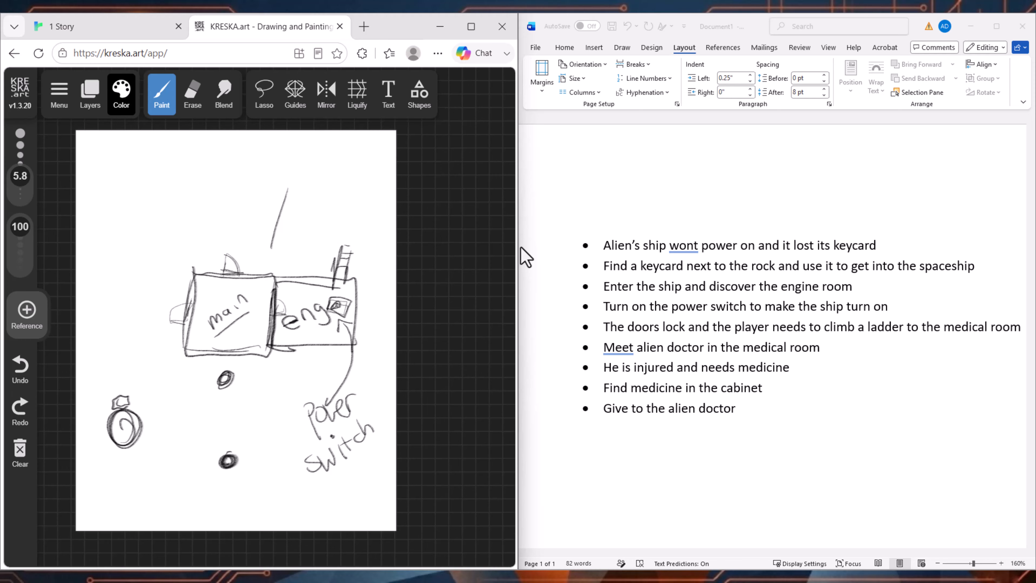
mouse_move(192, 167)
mouse_down()
mouse_move(234, 241)
mouse_move(375, 261)
mouse_move(369, 152)
mouse_move(217, 146)
mouse_move(182, 233)
mouse_move(286, 149)
mouse_move(375, 171)
mouse_up()
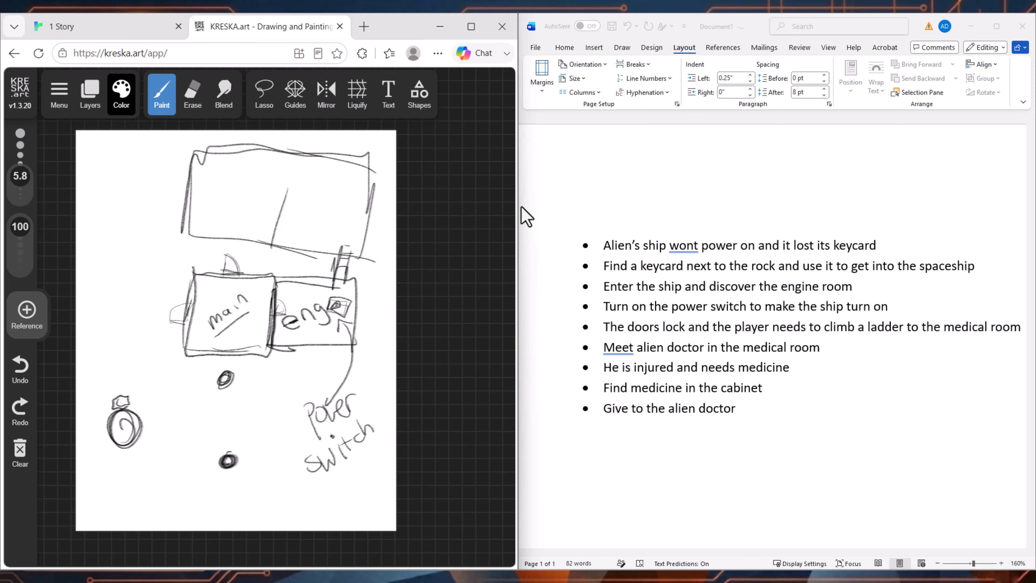
Step: Draw the alien doctor as a circle with short limbs beneath a small rectangle in the medical room's right section
mouse_move(326, 203)
mouse_down()
mouse_move(303, 226)
mouse_move(320, 233)
mouse_up()
mouse_move(294, 196)
mouse_down()
mouse_move(342, 204)
mouse_move(294, 198)
mouse_up()
drag(311, 198, 320, 181)
mouse_move(314, 182)
mouse_down()
mouse_move(344, 191)
mouse_move(341, 205)
mouse_up()
mouse_move(310, 180)
mouse_down()
mouse_move(343, 191)
mouse_move(305, 199)
mouse_up()
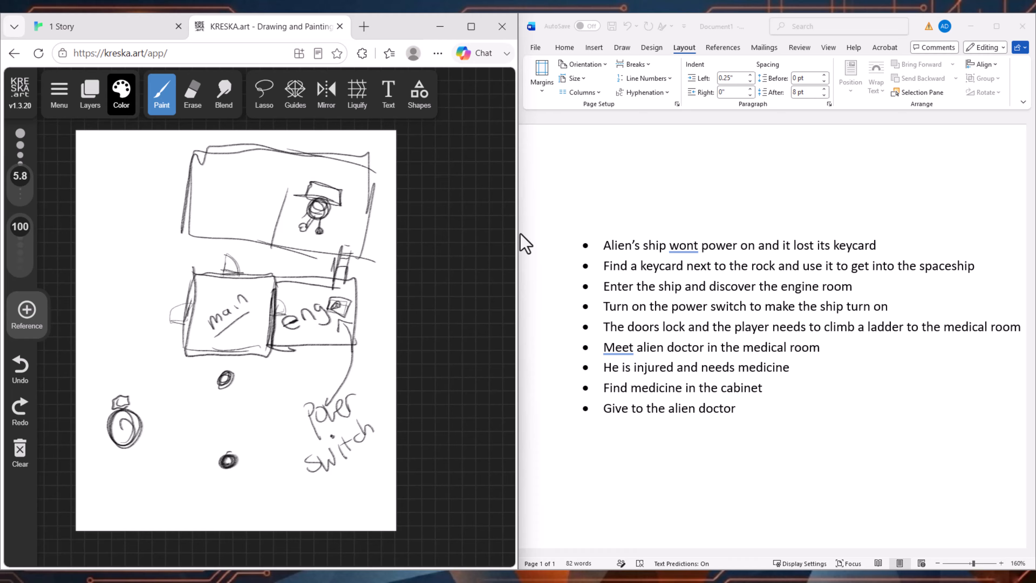
Step: Draw a medicine cabinet and a stepped counter in the medical room's left section, with a curved line from cabinet to doctor
drag(196, 164, 243, 178)
mouse_move(225, 172)
mouse_down()
mouse_move(239, 153)
mouse_move(224, 146)
mouse_move(204, 163)
mouse_move(237, 146)
mouse_move(232, 169)
mouse_up()
mouse_move(214, 187)
mouse_down()
mouse_move(204, 219)
mouse_move(257, 223)
mouse_move(258, 241)
mouse_move(186, 185)
mouse_up()
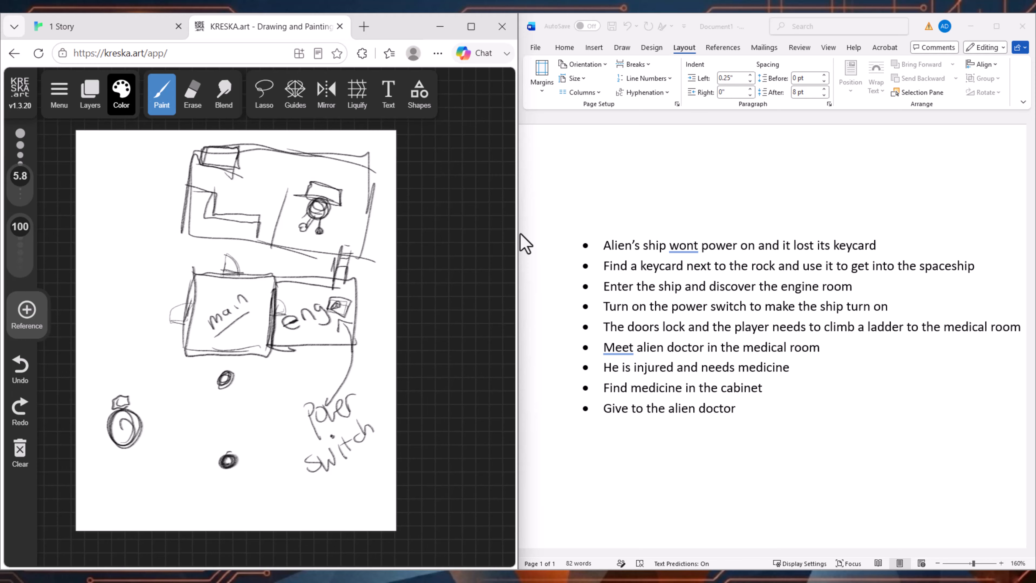
drag(247, 161, 295, 195)
drag(303, 166, 295, 190)
Step: Retrace the medical room's left and lower walls with extra outline strokes
mouse_move(260, 329)
mouse_down()
mouse_move(265, 301)
mouse_move(248, 295)
mouse_move(250, 336)
mouse_move(277, 334)
mouse_up()
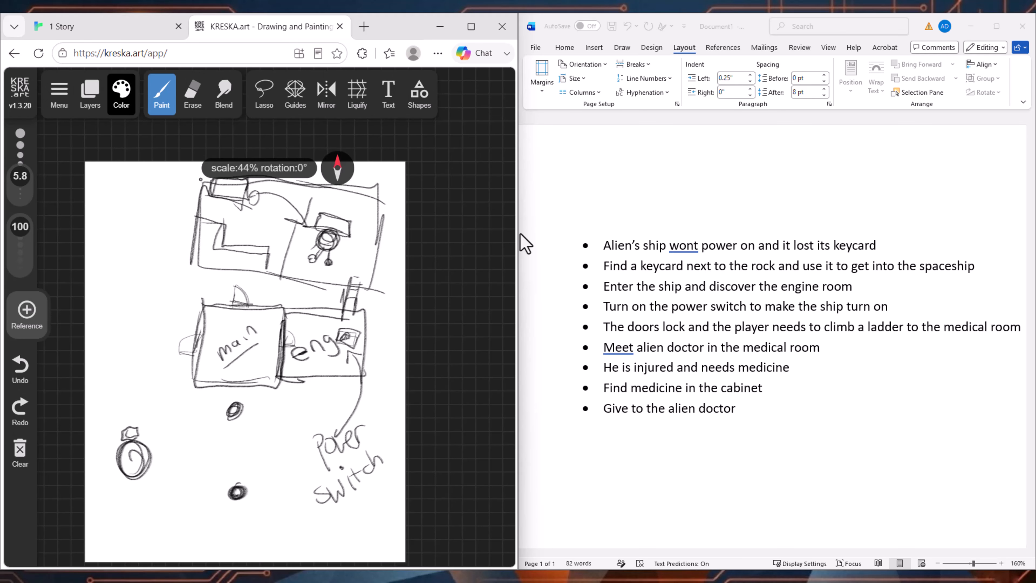
mouse_move(201, 180)
mouse_down()
mouse_move(233, 281)
mouse_move(276, 288)
mouse_up()
drag(252, 278, 350, 286)
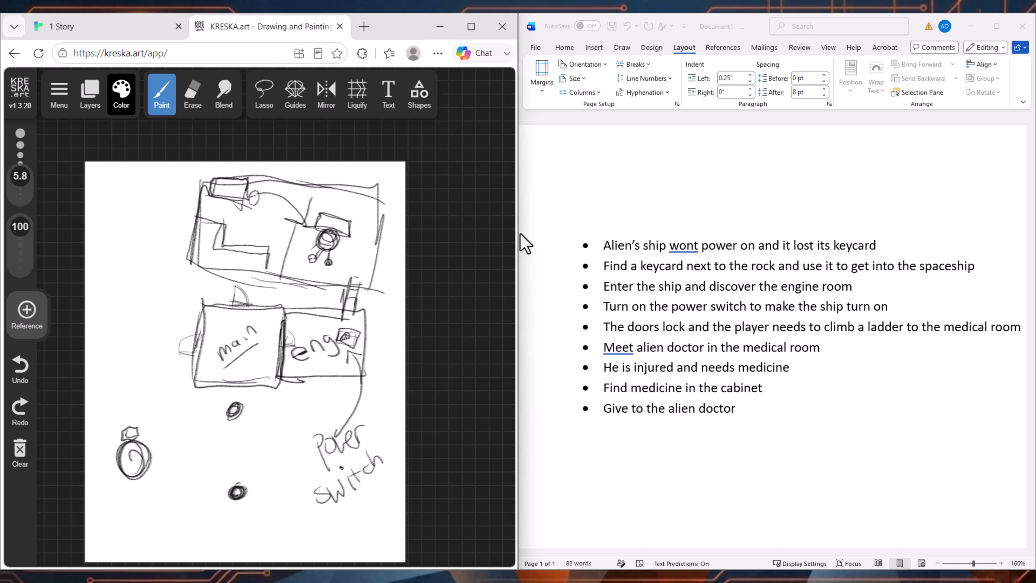
Step: Handwrite the label "Alien" beside the upper circle below the main room
mouse_move(250, 416)
mouse_down()
mouse_move(227, 399)
mouse_move(190, 433)
mouse_up()
mouse_move(178, 417)
mouse_down()
mouse_move(199, 427)
mouse_move(186, 430)
mouse_up()
mouse_move(183, 409)
mouse_down()
mouse_move(198, 421)
mouse_move(205, 401)
mouse_up()
drag(206, 410, 224, 402)
Step: Handwrite the label "player 1" beside the lower circle
mouse_move(181, 497)
mouse_down()
mouse_move(192, 512)
mouse_move(180, 482)
mouse_move(198, 478)
mouse_up()
click(206, 488)
mouse_move(198, 470)
mouse_down()
mouse_move(204, 487)
mouse_move(219, 454)
mouse_up()
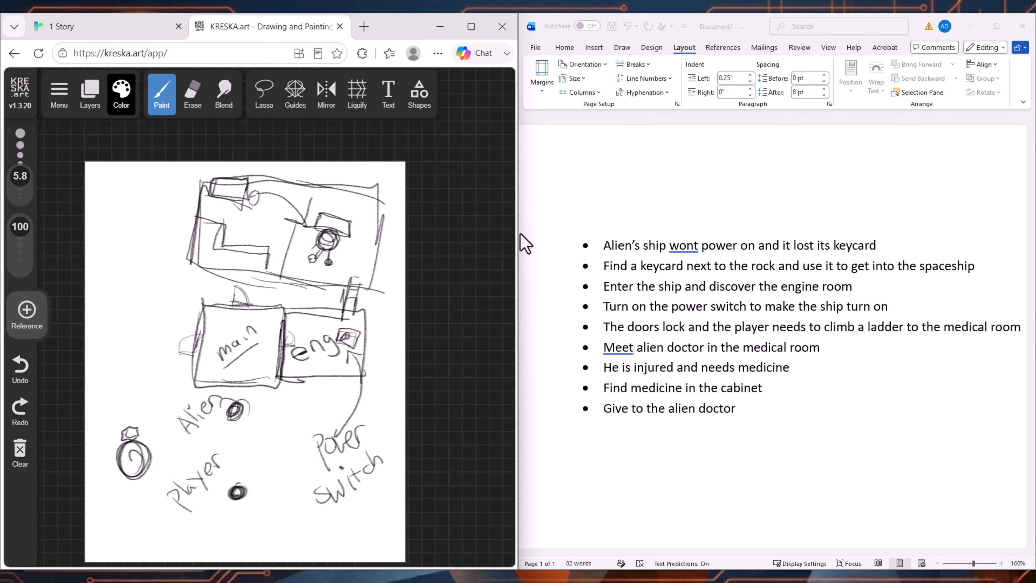
mouse_move(201, 526)
mouse_down()
mouse_move(221, 515)
mouse_move(214, 510)
mouse_up()
key(space)
drag(262, 331, 300, 258)
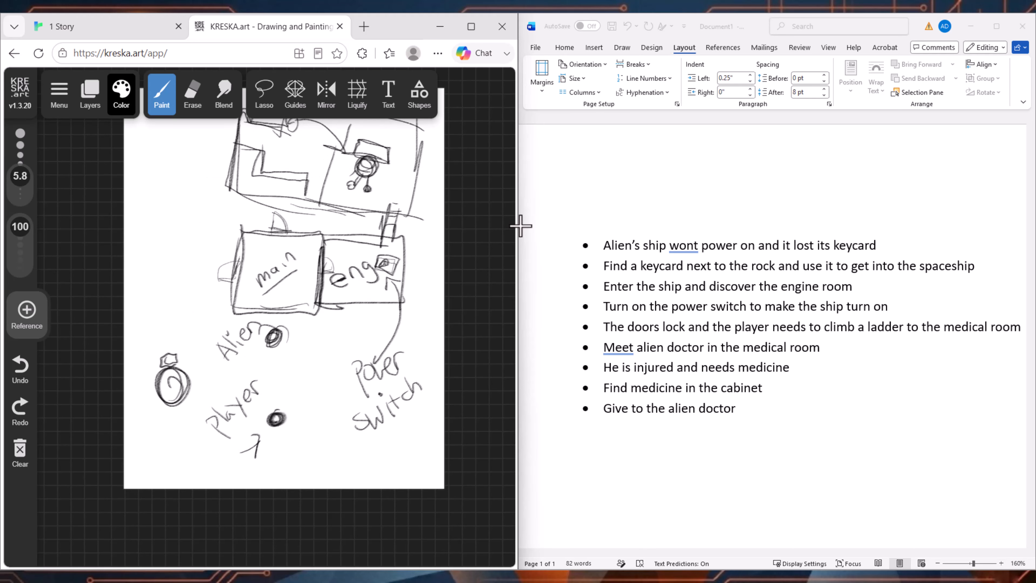
key(space)
mouse_move(259, 333)
mouse_down()
mouse_move(248, 331)
mouse_move(274, 409)
mouse_up()
drag(244, 352, 242, 368)
key(ctrl+z)
key(ctrl+z)
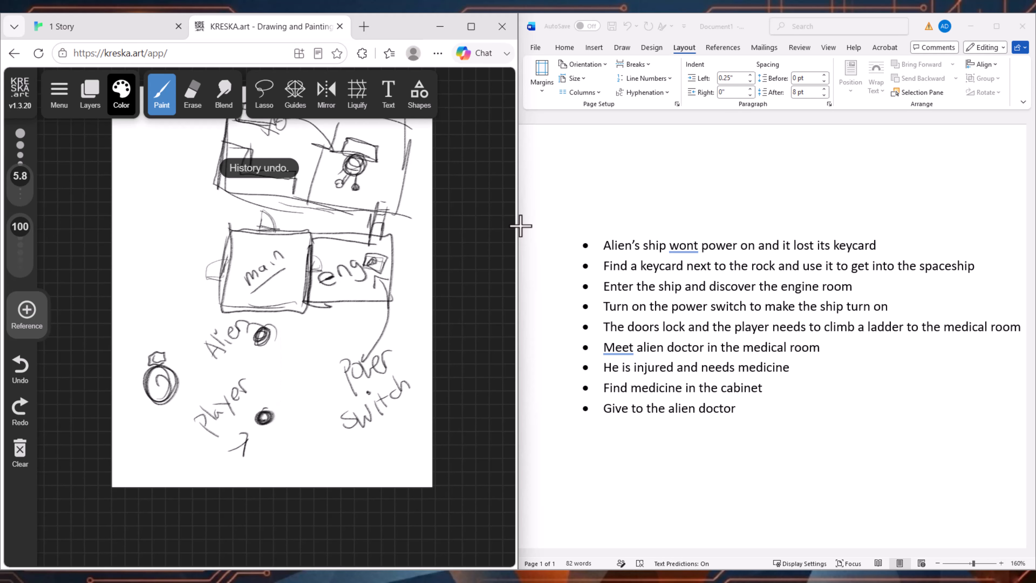
key(space)
drag(263, 310, 261, 359)
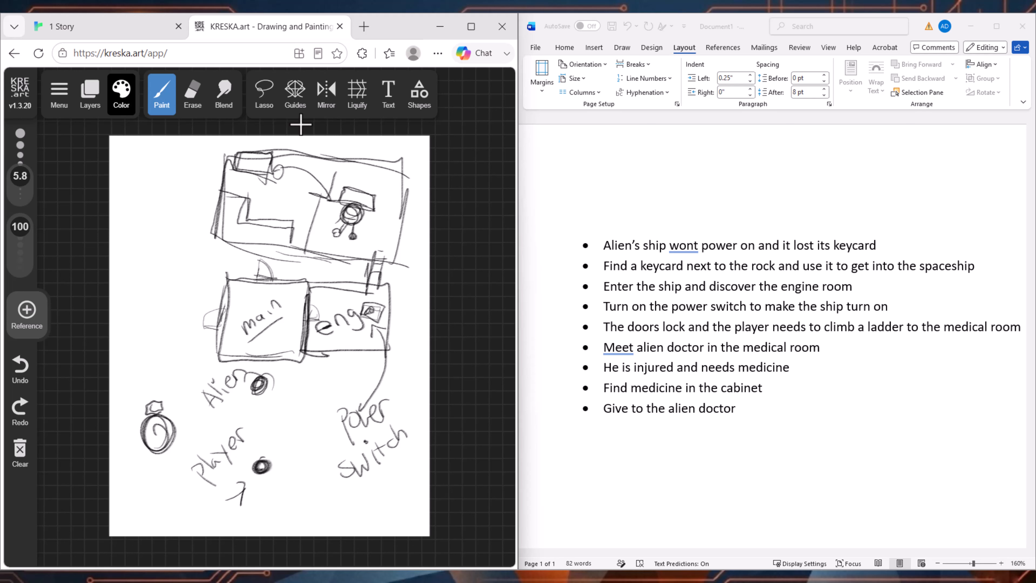
Step: Switch to Twine and create a new story named "AlienDoctor"
click(97, 40)
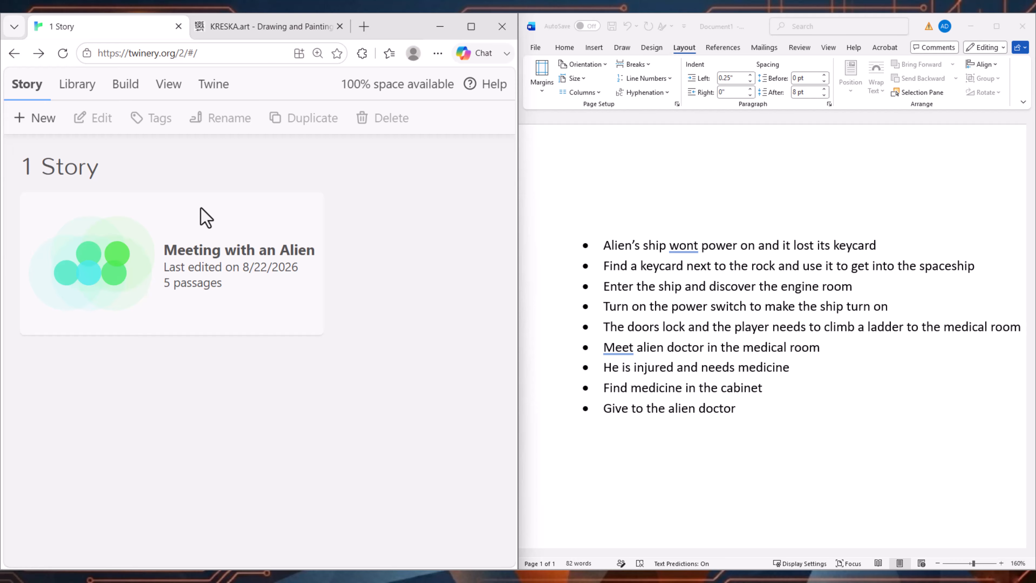
click(42, 132)
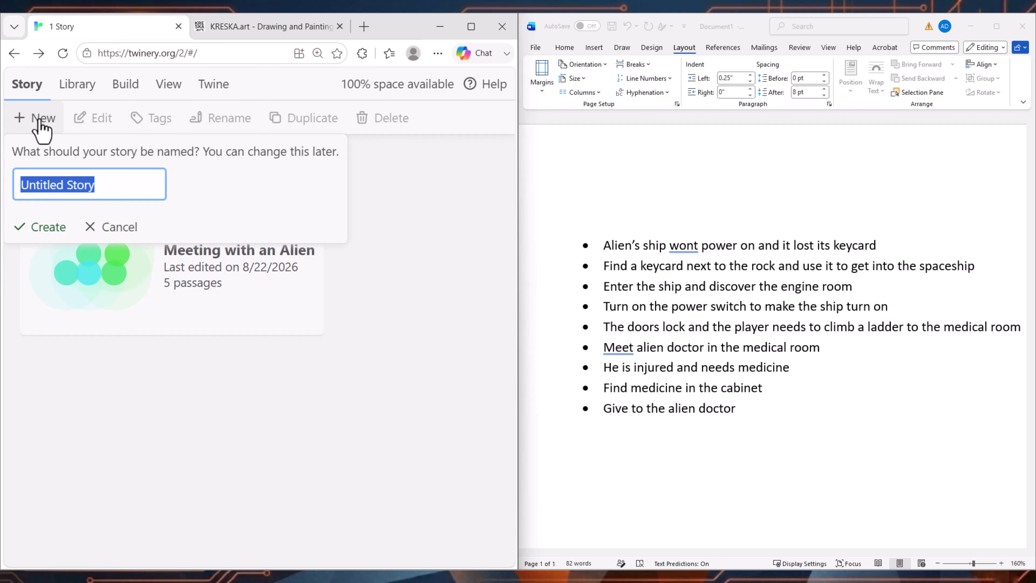
key(BackSpace)
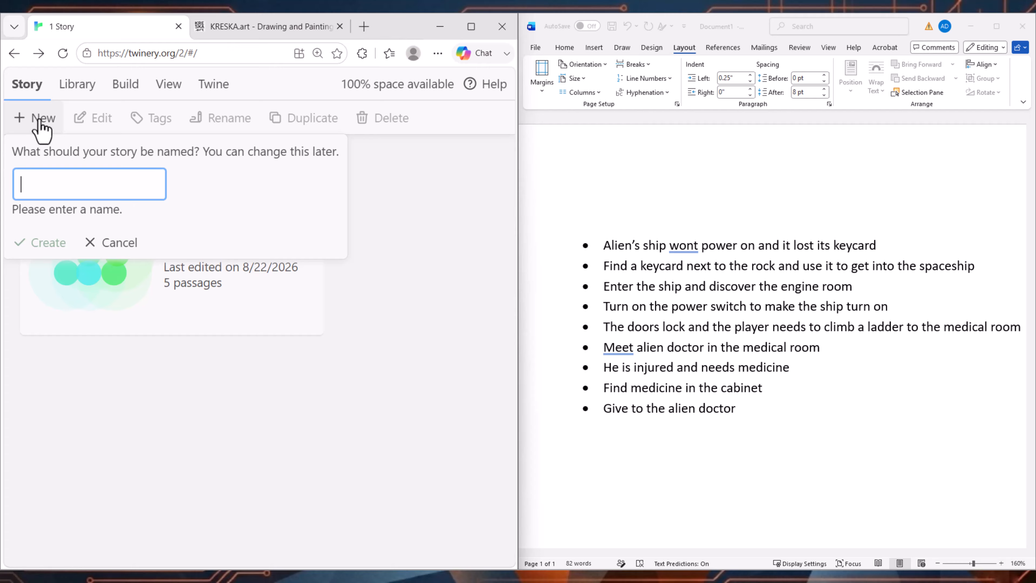
text(Alien)
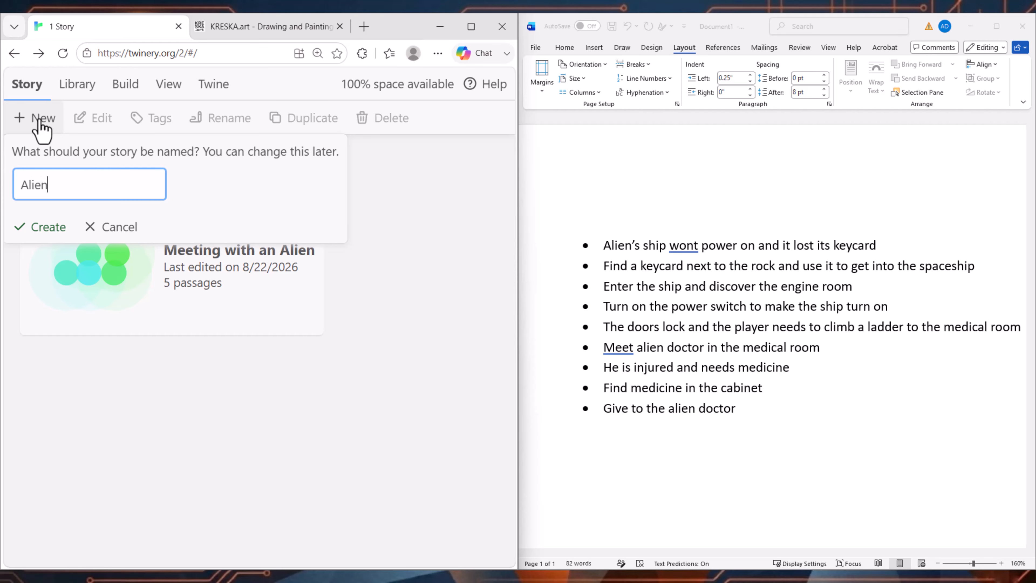
text(Doctor)
click(46, 231)
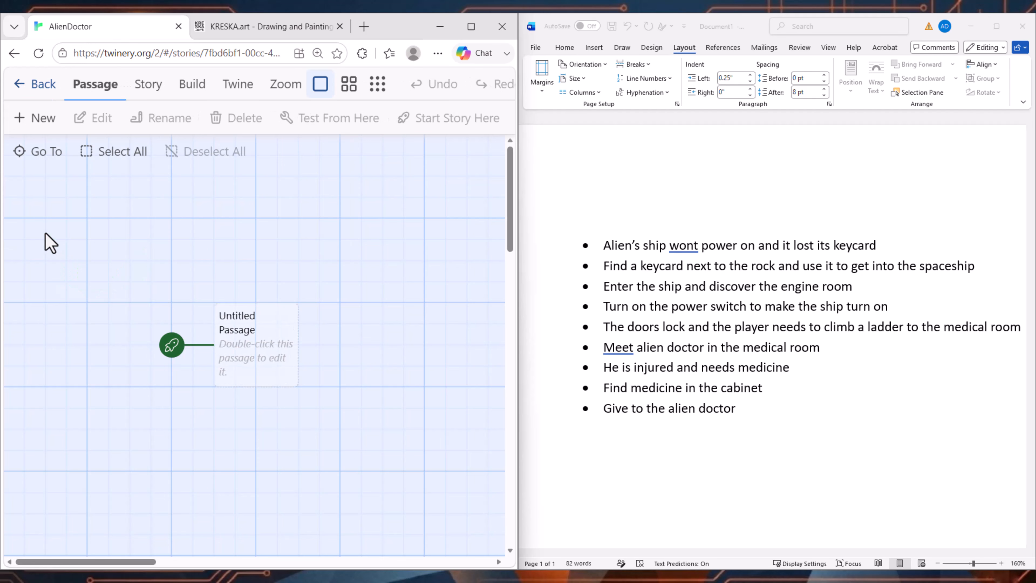
Step: Open the untitled starting passage and rename it "Start"
drag(384, 341, 374, 300)
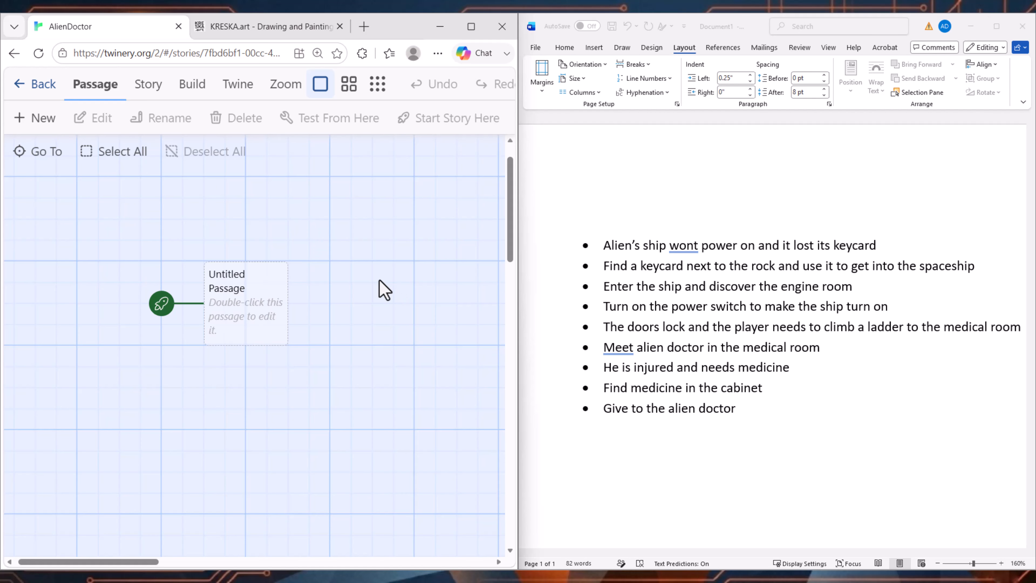
scroll(375, 277, down, 1)
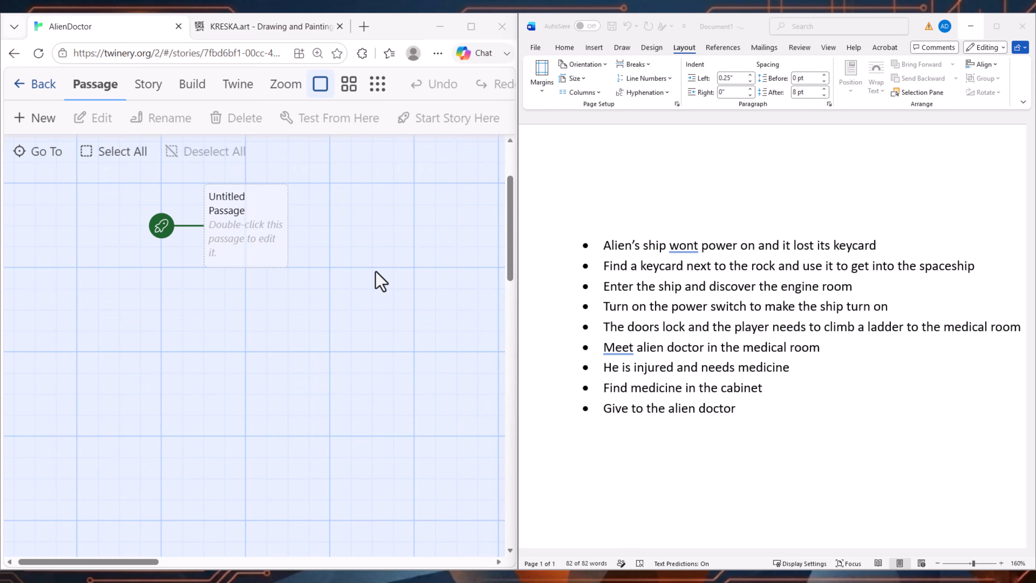
double_click(227, 292)
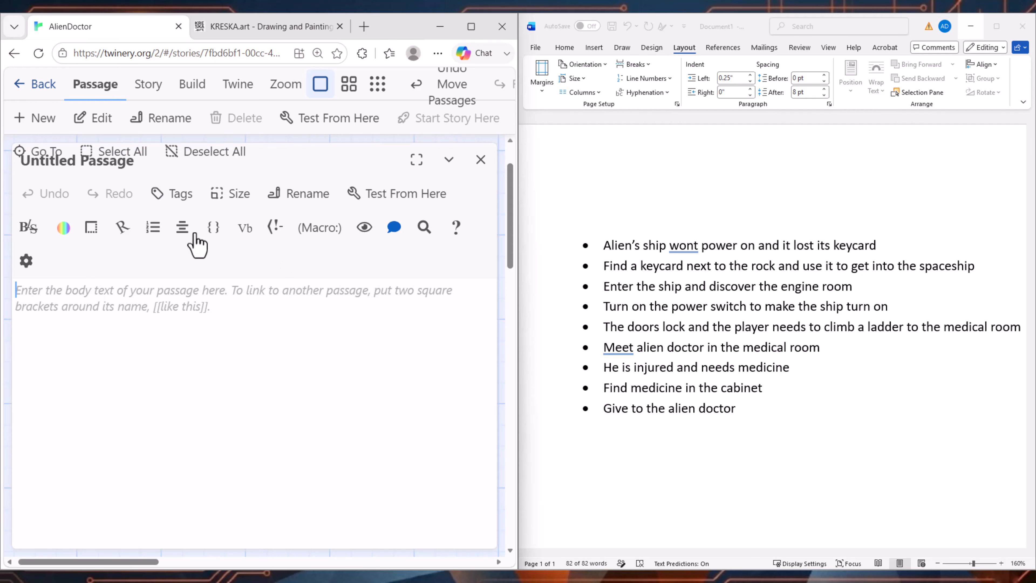
click(293, 200)
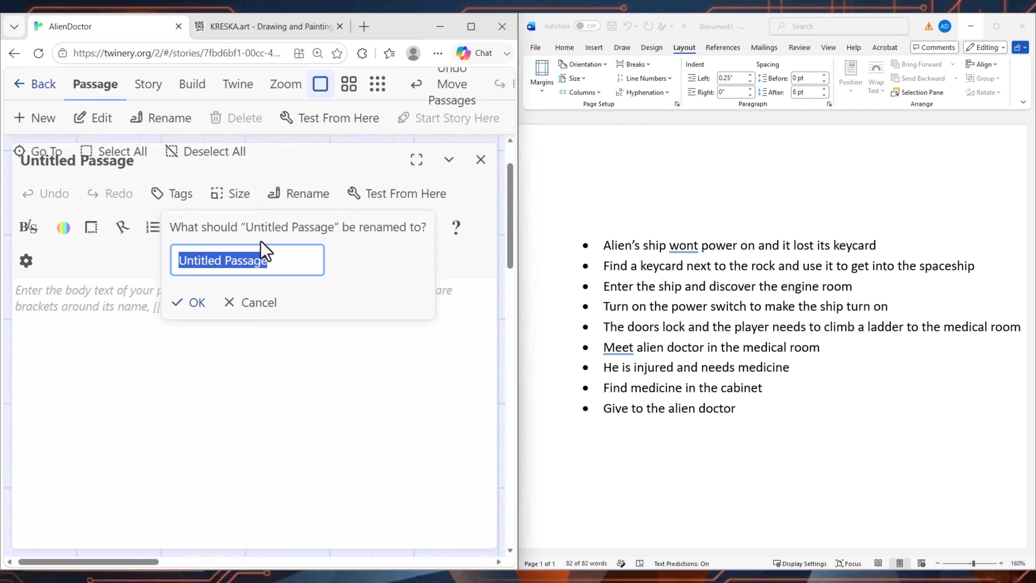
text(Start)
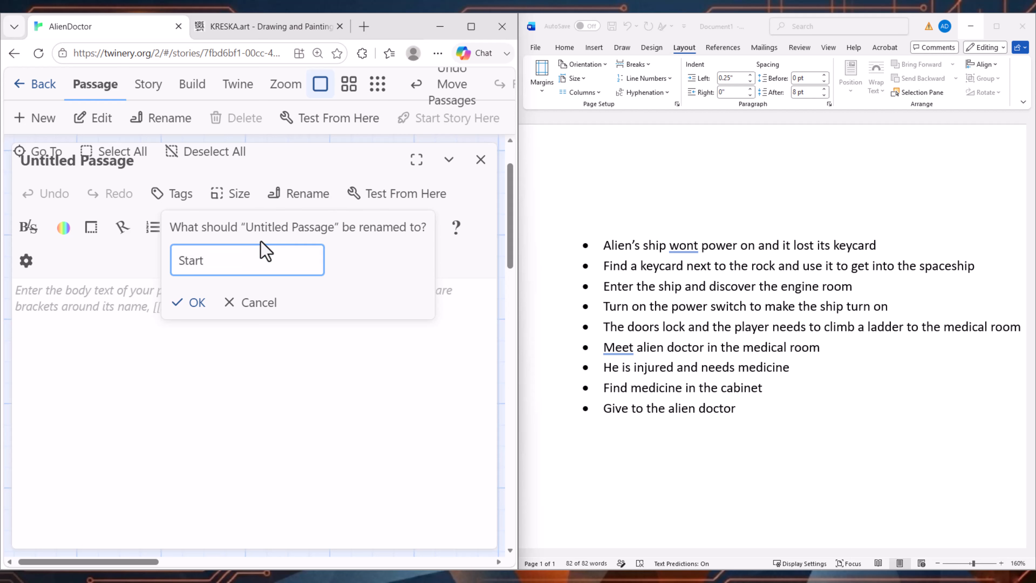
click(192, 303)
Step: Paste "The Alien's Ship" scene into the Start passage, with $hasKeycard and $hasMedicine set to false and links to Rock and Alien
key(ctrl+minus)
key(ctrl+plus)
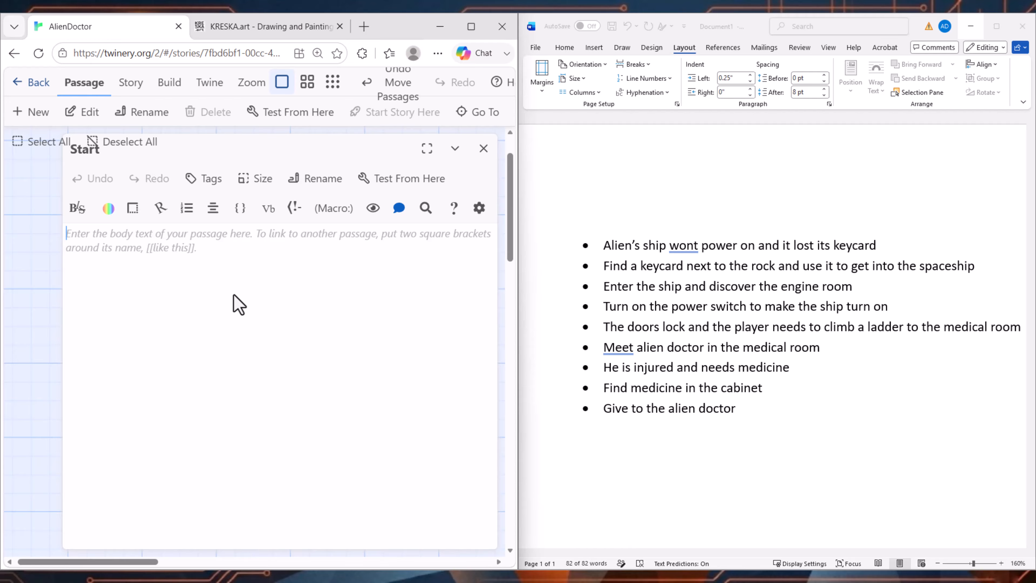
text((set: $hasKeycard to false) (set: $hasMedicine to false)  # The Alien's Ship  You are standing outside a strange alien spaceship.  The ship appears to be completely powerless. The lights are off and the engines are silent.  An injured alien approaches you.  "Help! My ship has no power. I lost my keycard!"  You look around the area. There is a large rock next to the spaceship.  What do you do?  [[Search near the rock->Rock]]  [[Talk to the alien->Alien]])
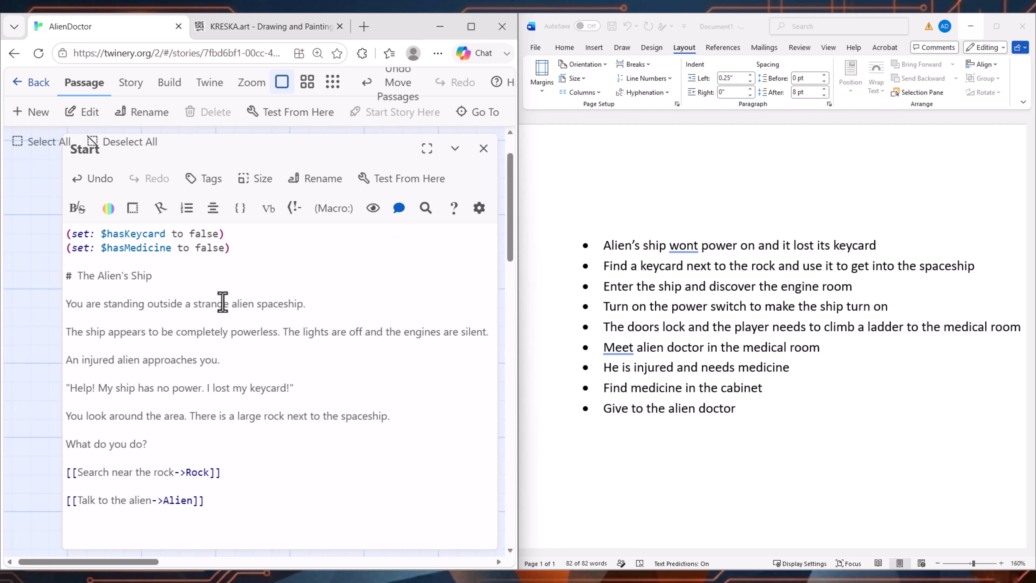
Step: Examine the two set macros in the Start passage that initialise the $hasKeycard and $hasMedicine variables
click(247, 252)
drag(247, 252, 68, 233)
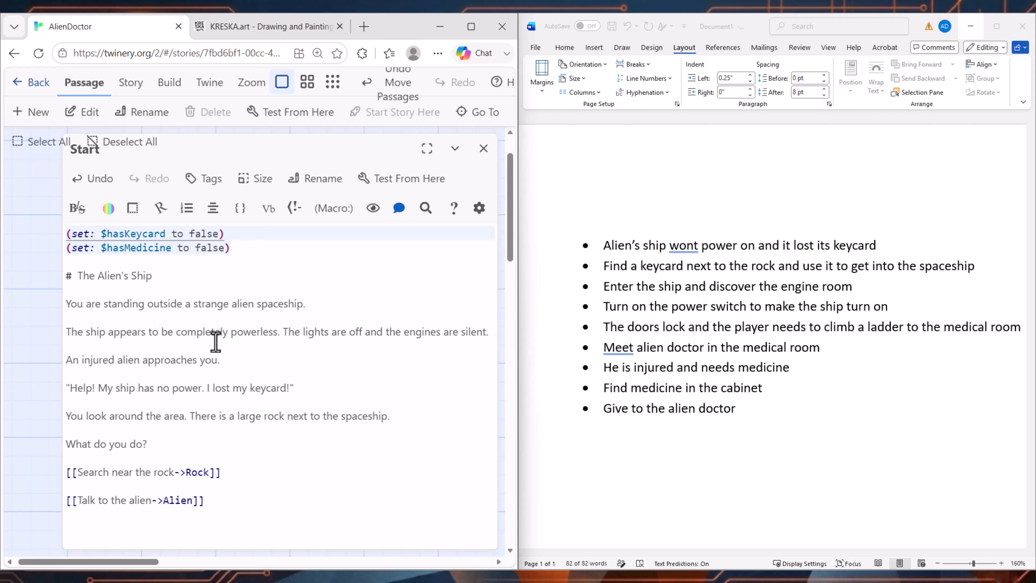
click(153, 315)
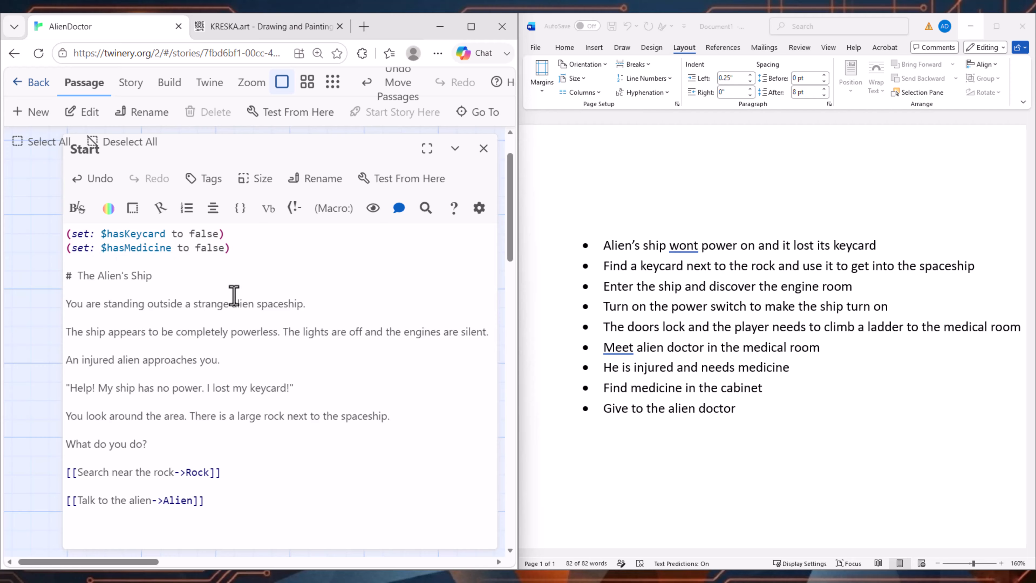
click(66, 236)
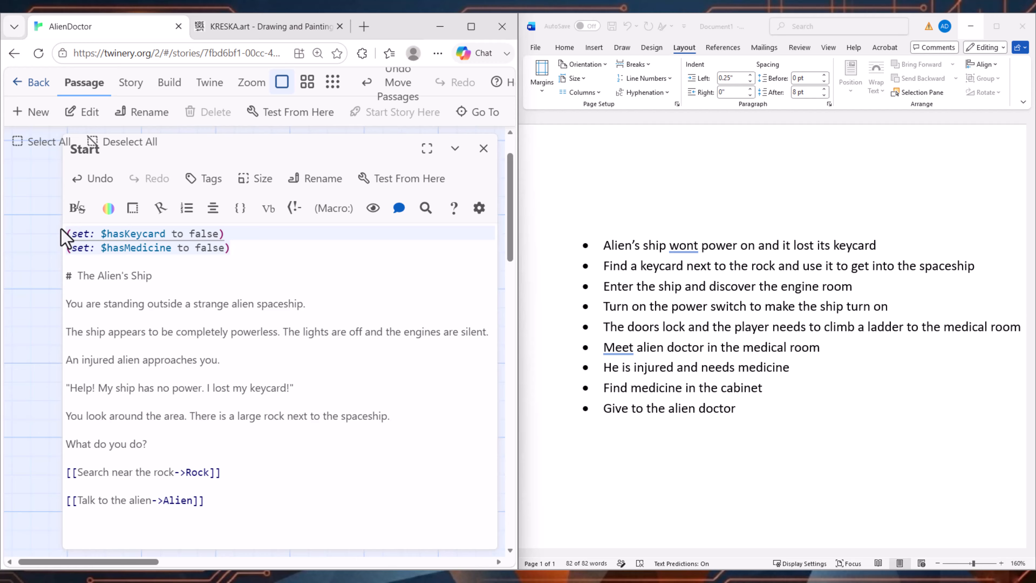
click(108, 306)
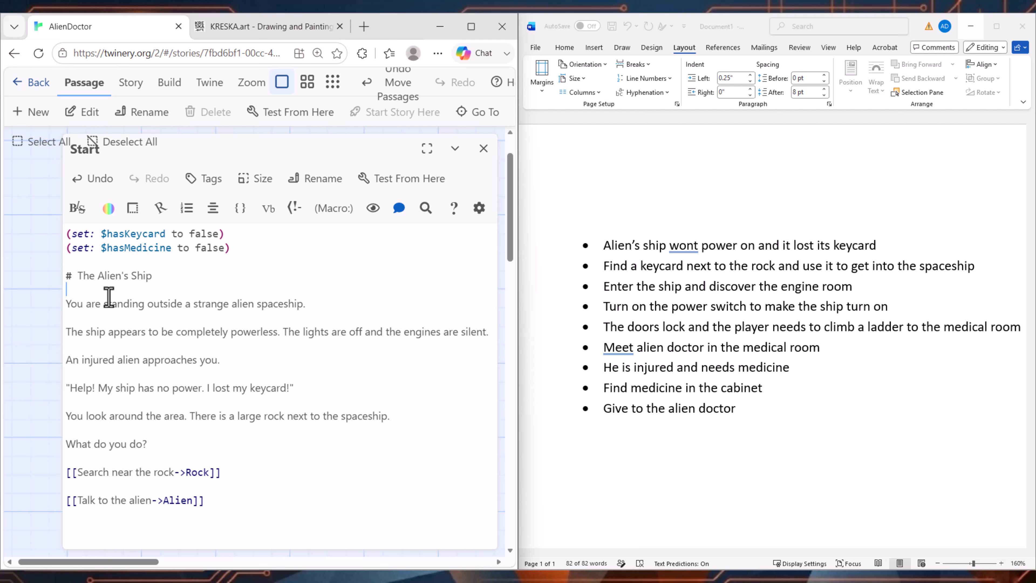
double_click(146, 237)
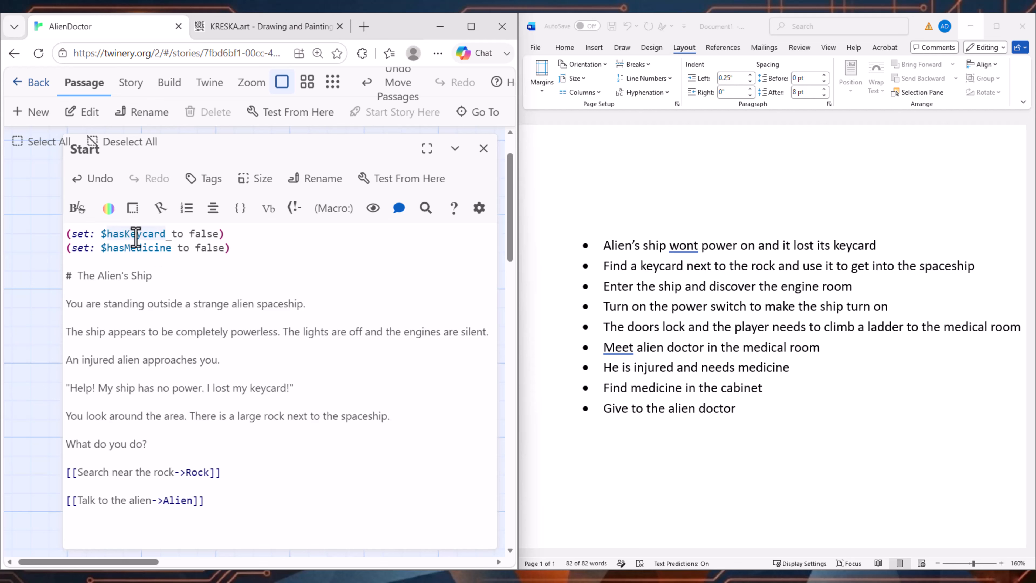
double_click(135, 251)
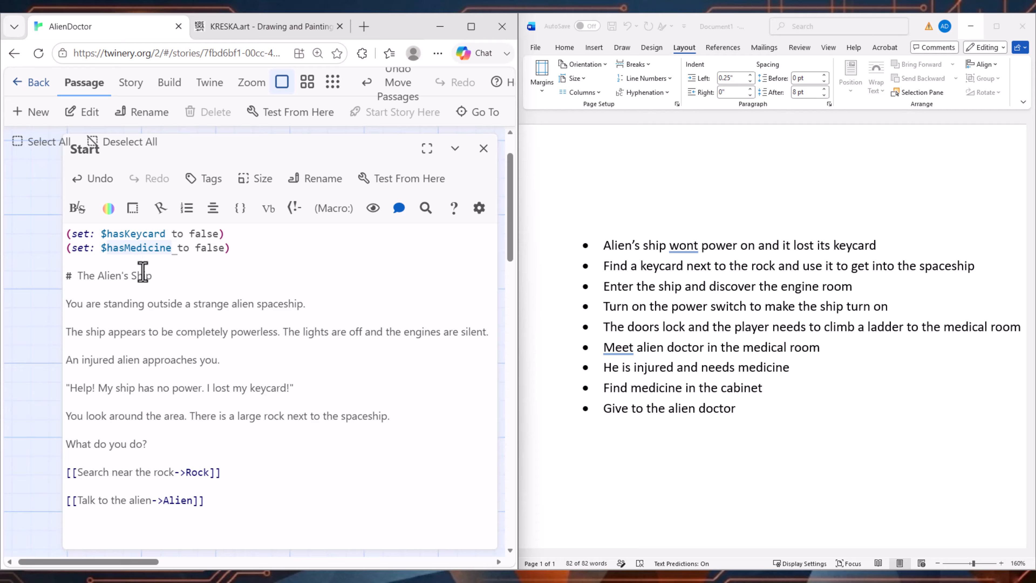
click(83, 237)
click(127, 236)
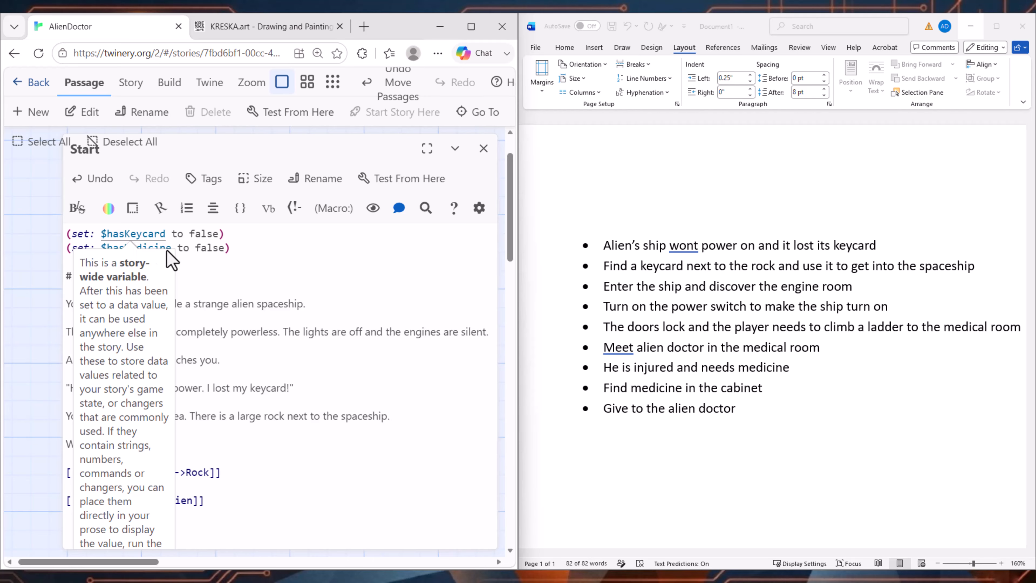
click(197, 235)
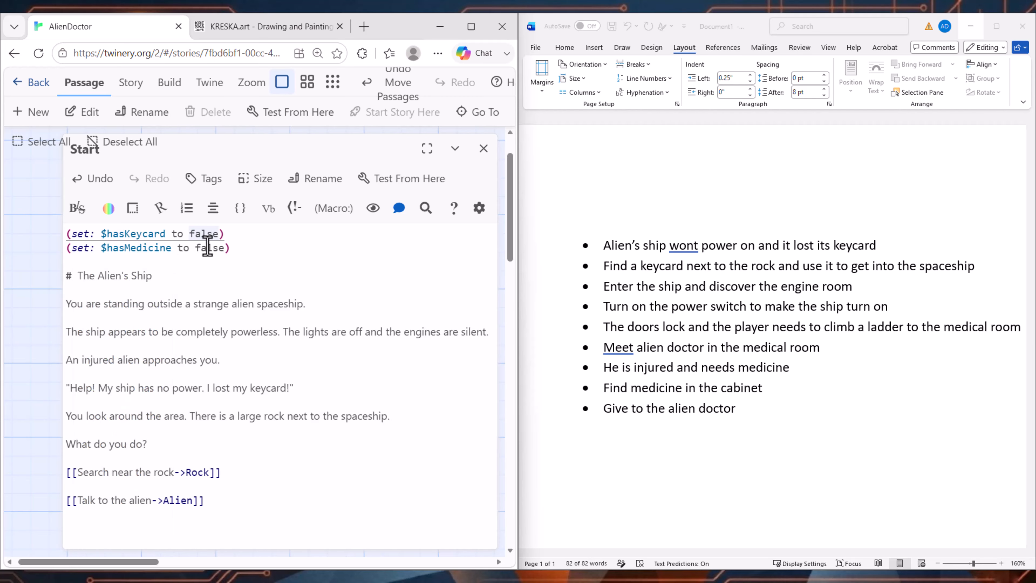
click(208, 246)
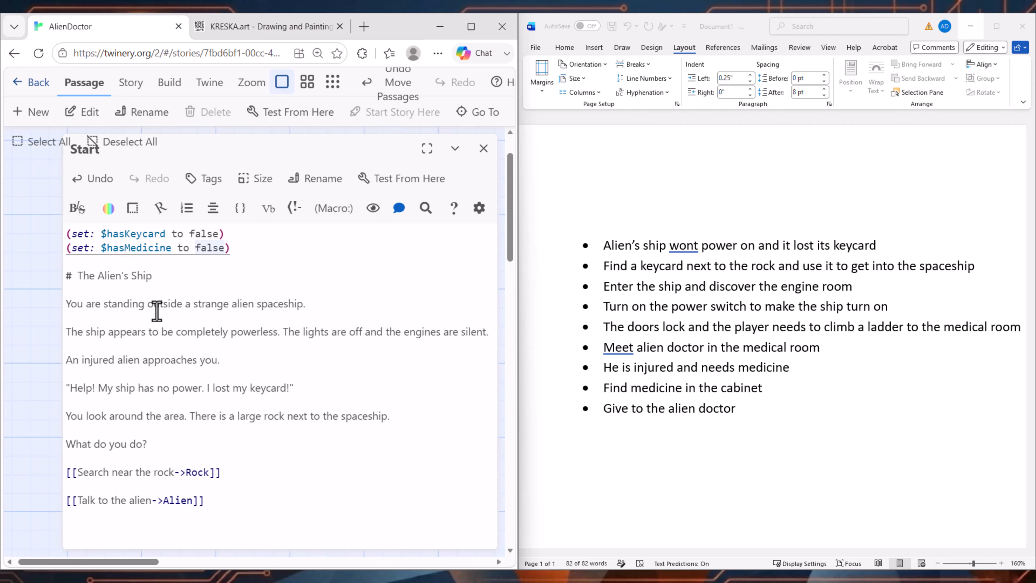
click(157, 304)
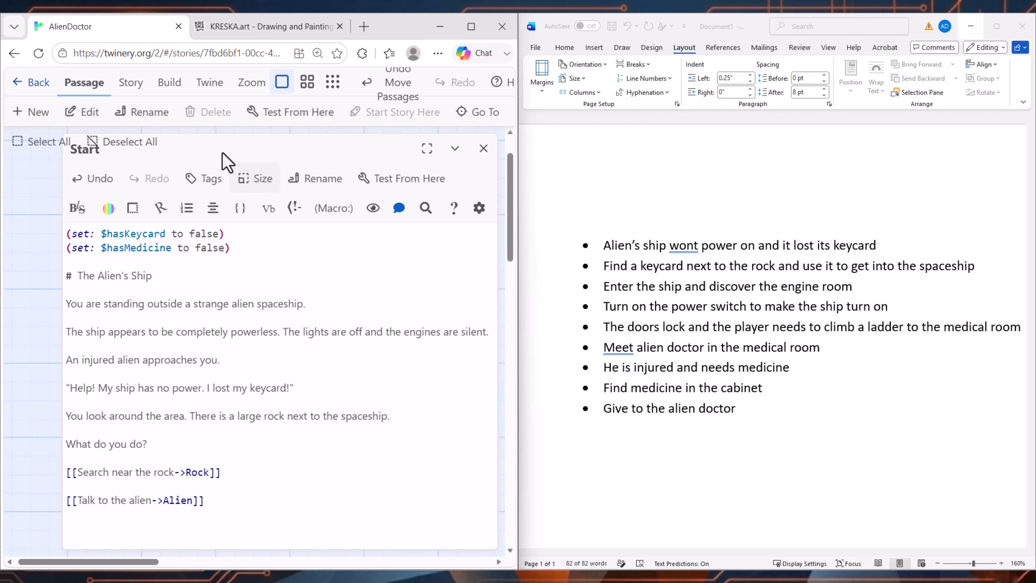
Step: Test the story from the Start passage and compare the played heading, story text and question with the passage source
click(322, 107)
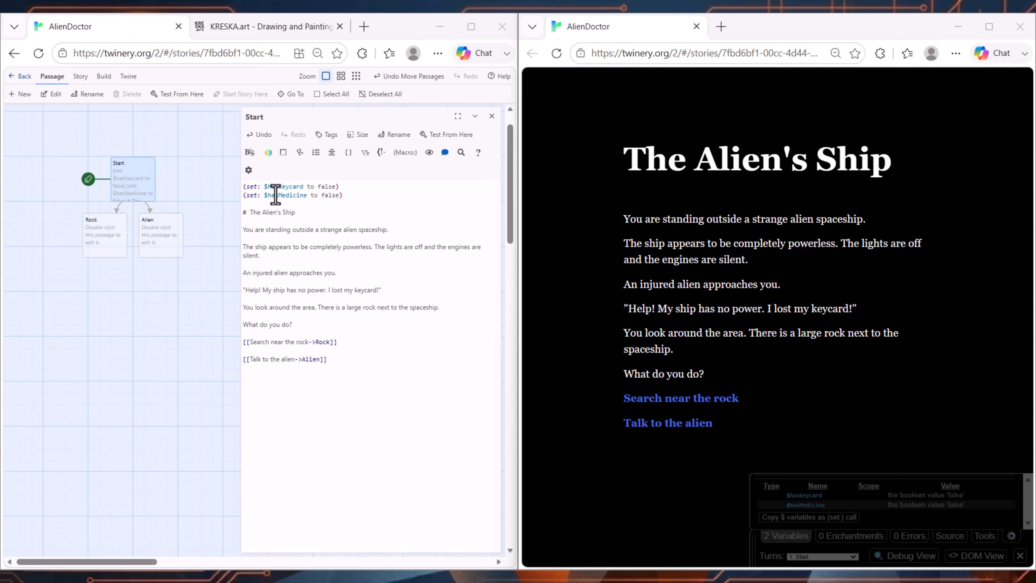
click(305, 211)
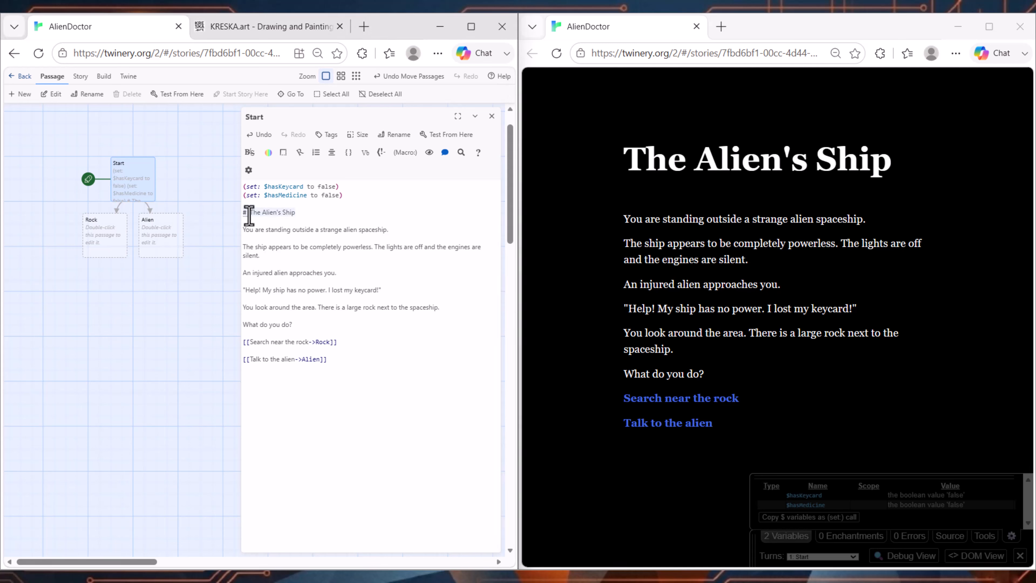
drag(890, 160, 628, 161)
click(256, 239)
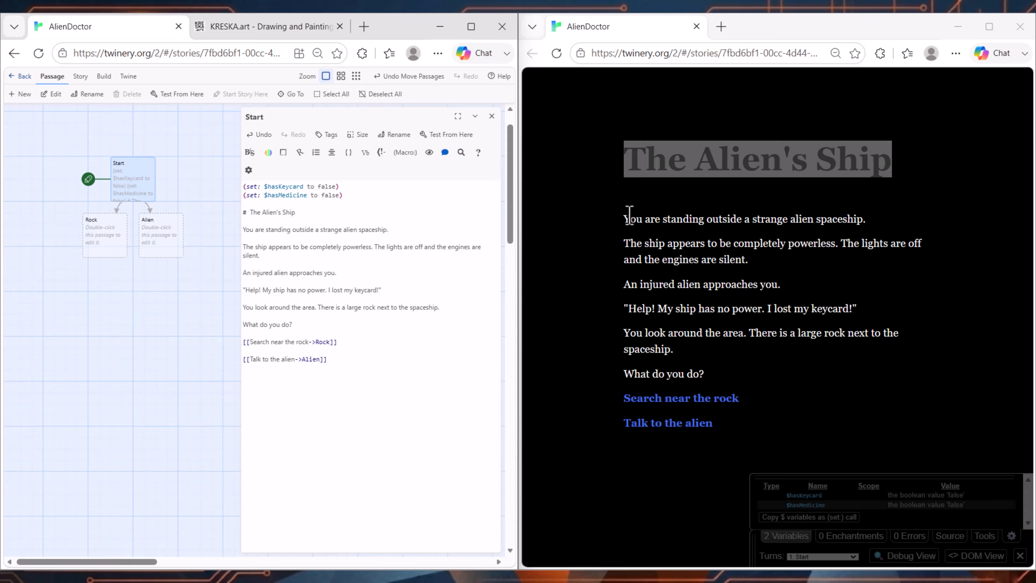
drag(629, 215, 881, 290)
click(680, 309)
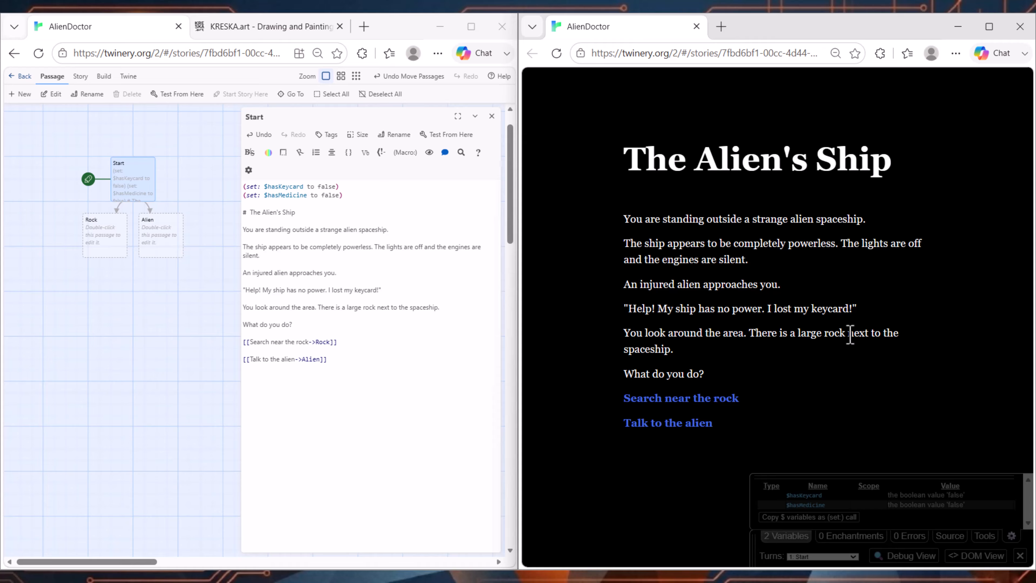
drag(620, 373, 750, 371)
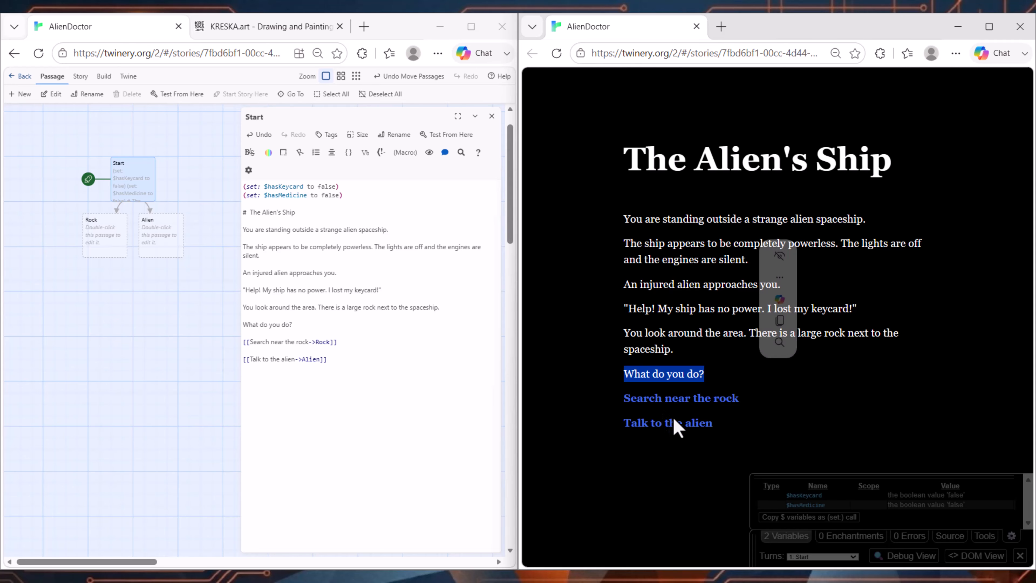
Step: Compare the Rock and Alien passages on the story map with the two link lines in the Start passage
click(171, 286)
scroll(66, 223, up, 1)
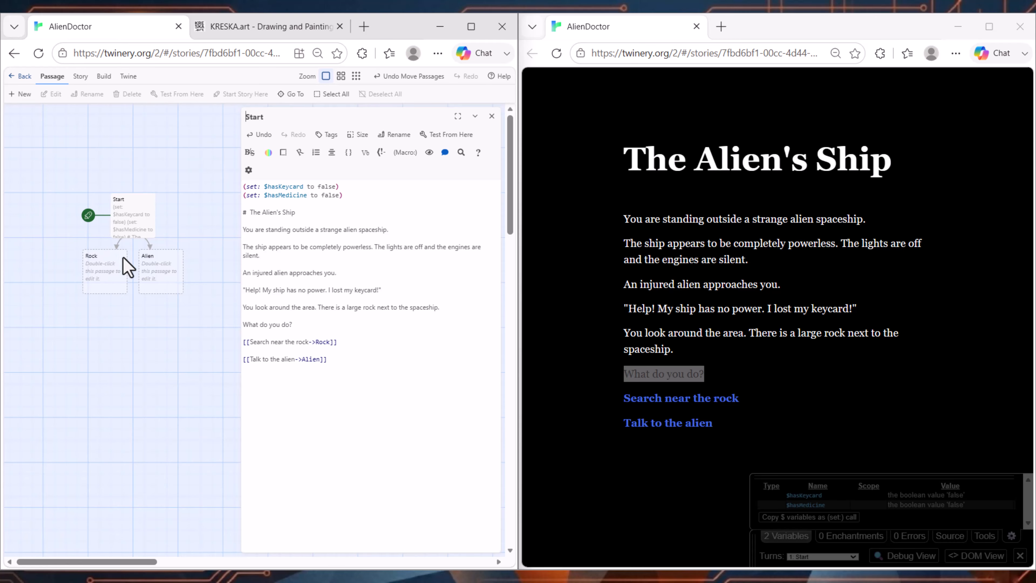
scroll(127, 268, up, 3)
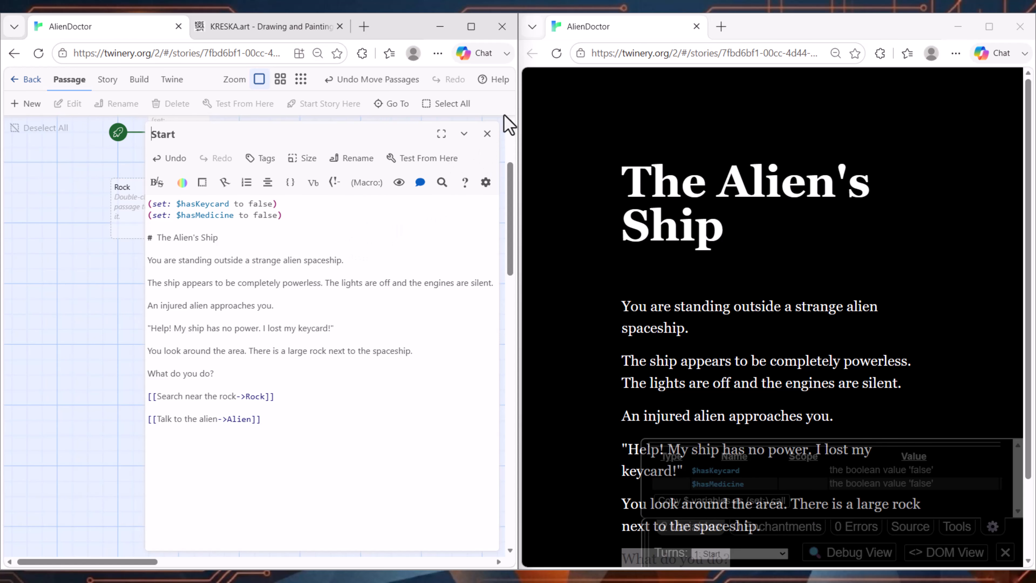
drag(285, 396, 146, 396)
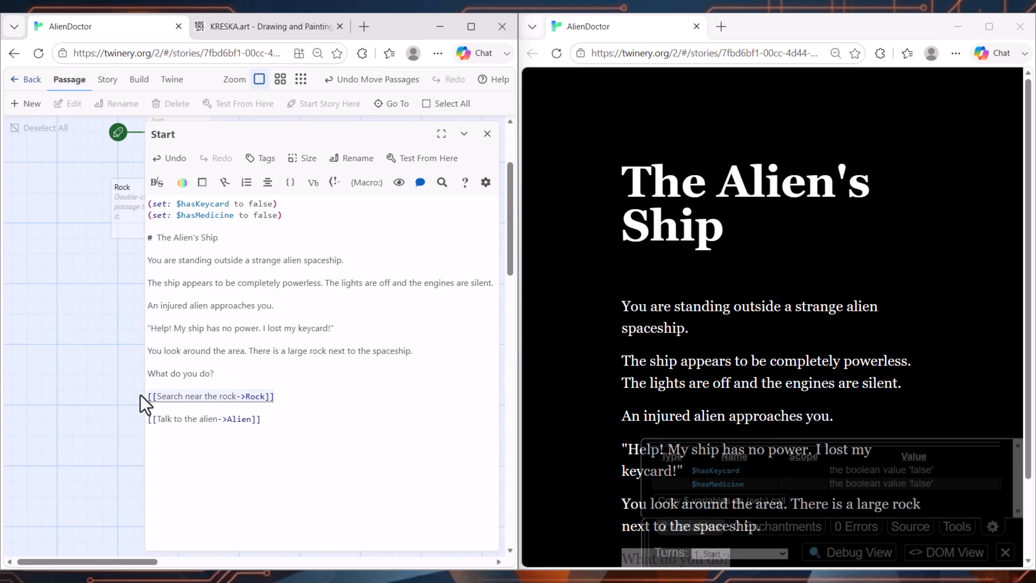
click(270, 423)
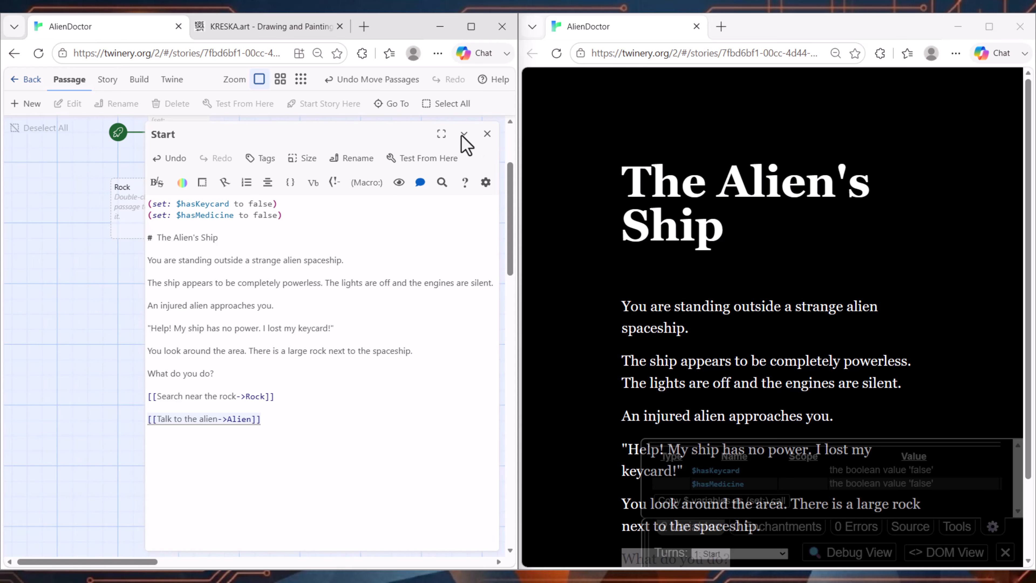
Step: Open the Rock passage for editing and close the Start passage's editor
key(ctrl+minus)
key(ctrl+minus)
key(ctrl+minus)
click(127, 188)
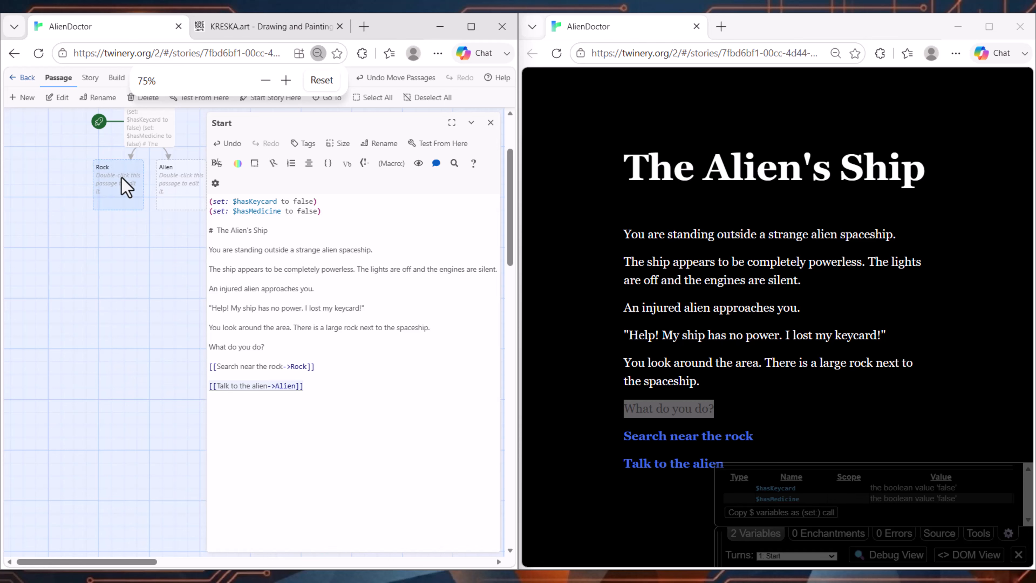
double_click(127, 188)
click(491, 123)
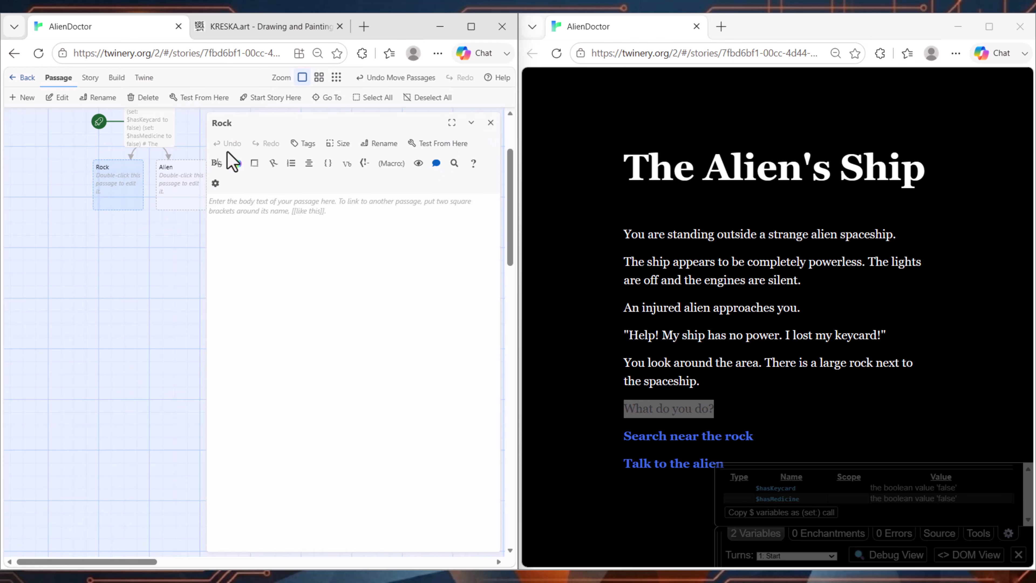
key(ctrl+plus)
key(ctrl+plus)
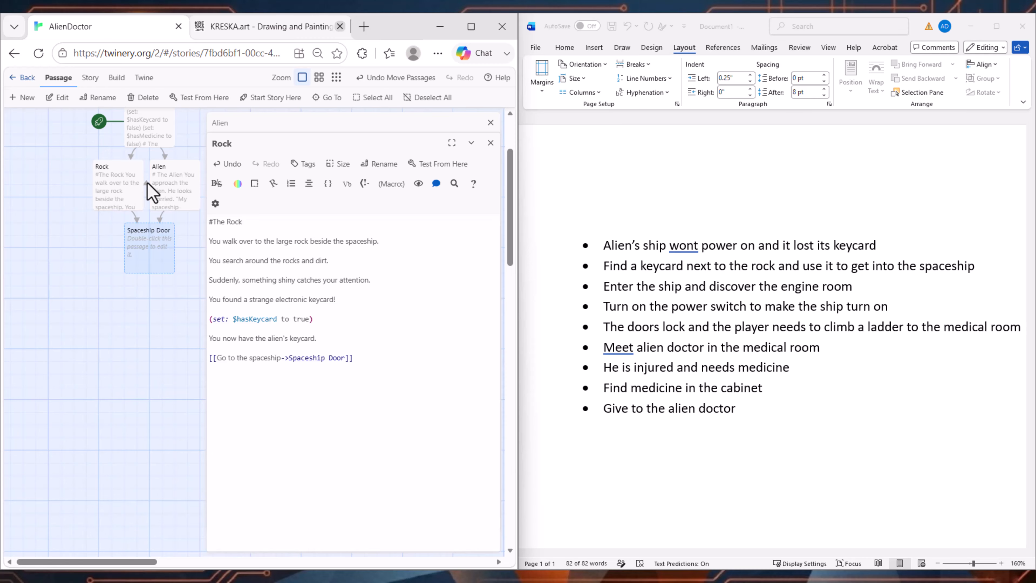
drag(112, 183, 118, 183)
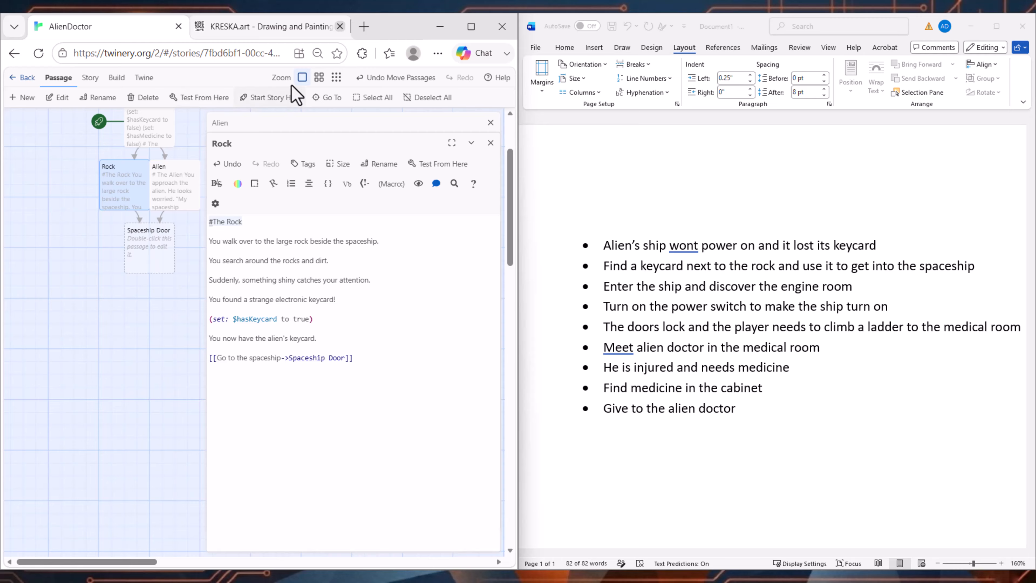
click(274, 98)
click(170, 134)
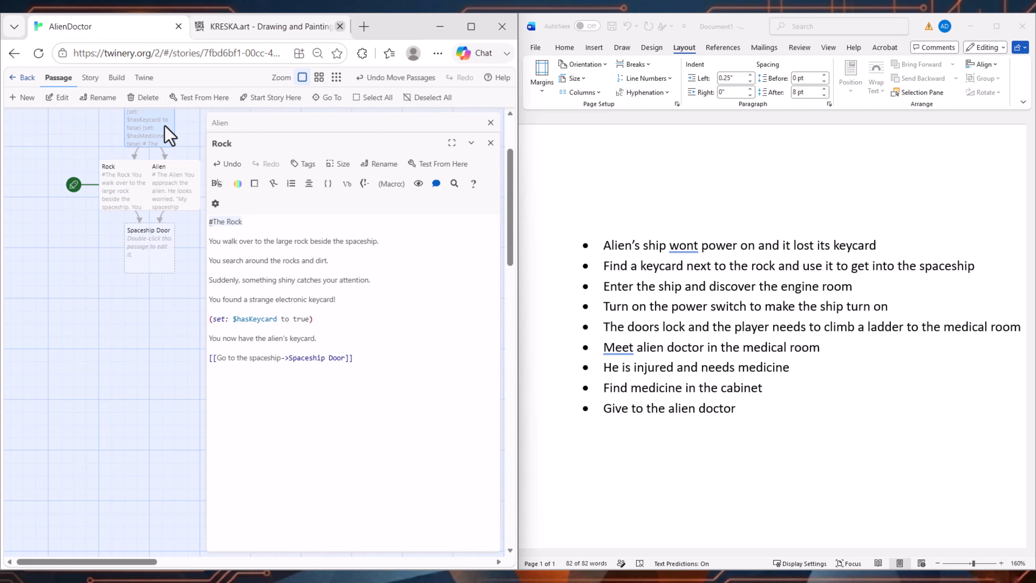
click(267, 98)
Step: Test the story from the Rock passage and read through its played heading and text
click(128, 197)
click(441, 164)
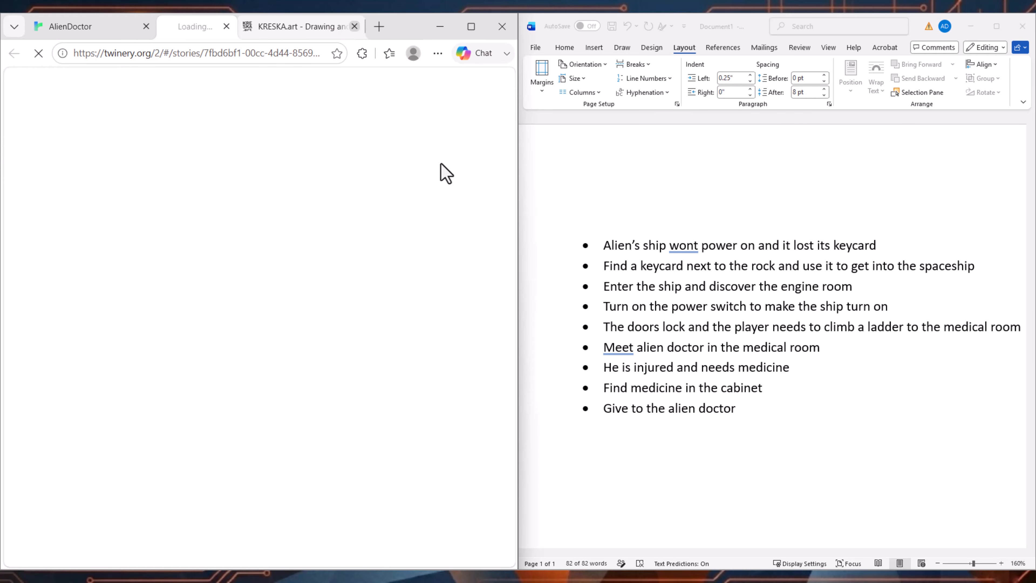
drag(107, 123, 328, 149)
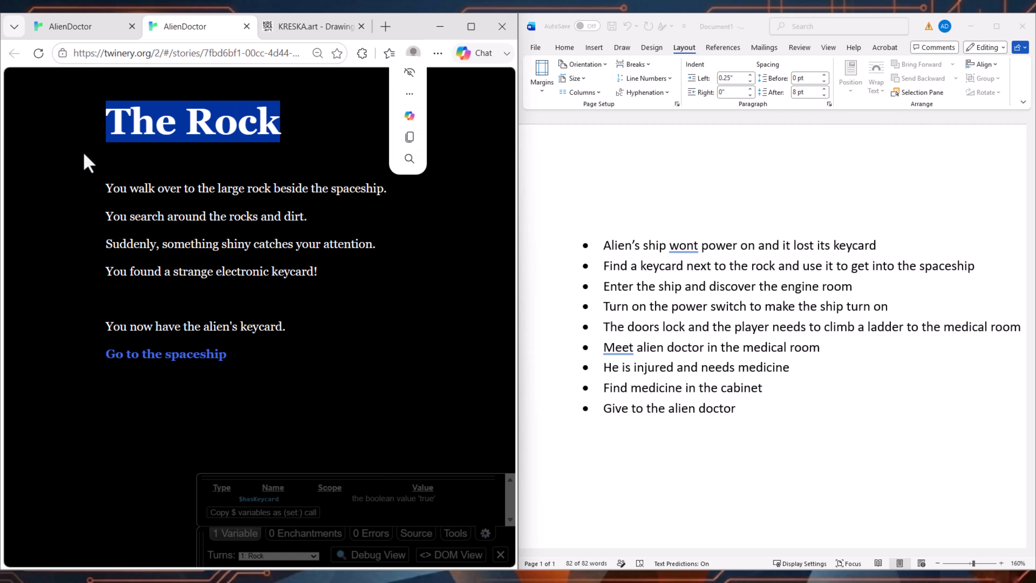
drag(139, 189, 402, 192)
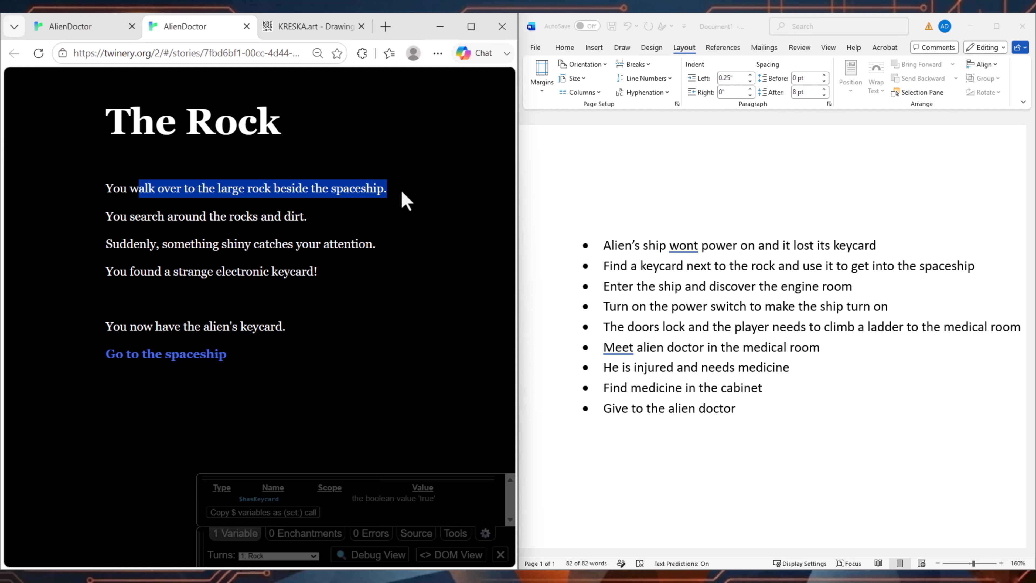
click(298, 239)
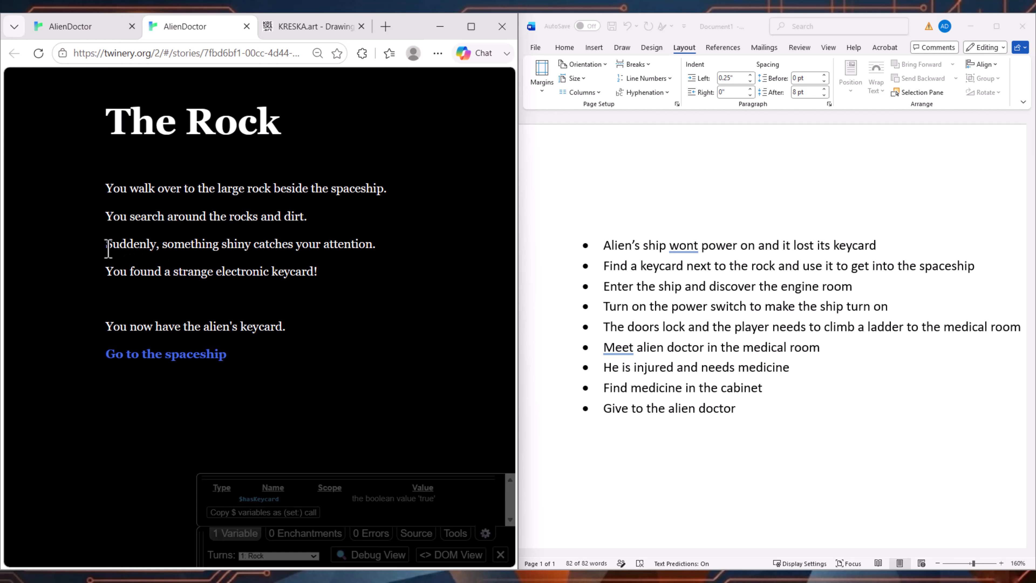
Step: Read the rest of the played Rock passage, follow "Go to the spaceship", and close the test
drag(108, 245, 400, 248)
click(211, 320)
drag(98, 309, 301, 317)
click(182, 353)
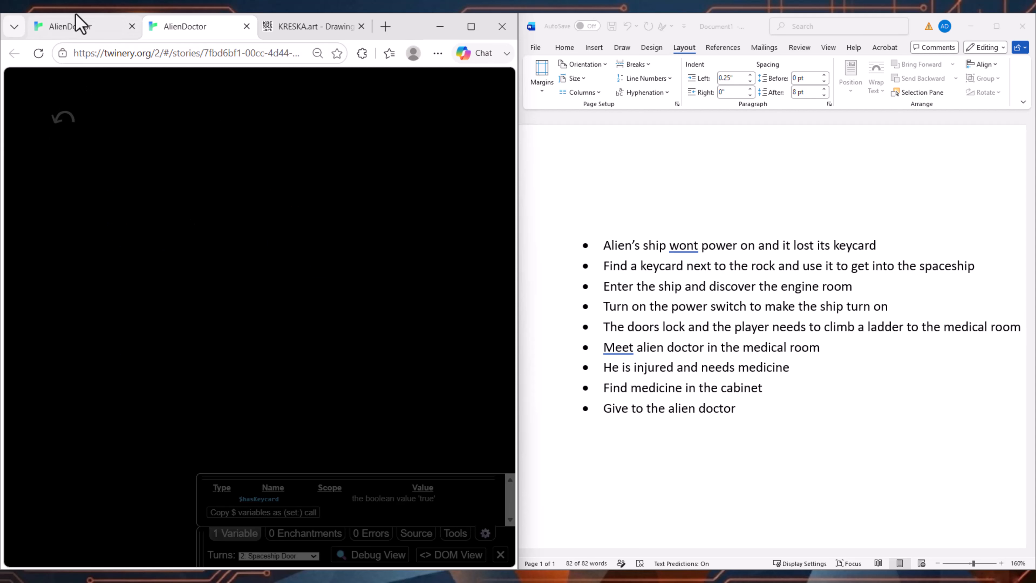
click(246, 26)
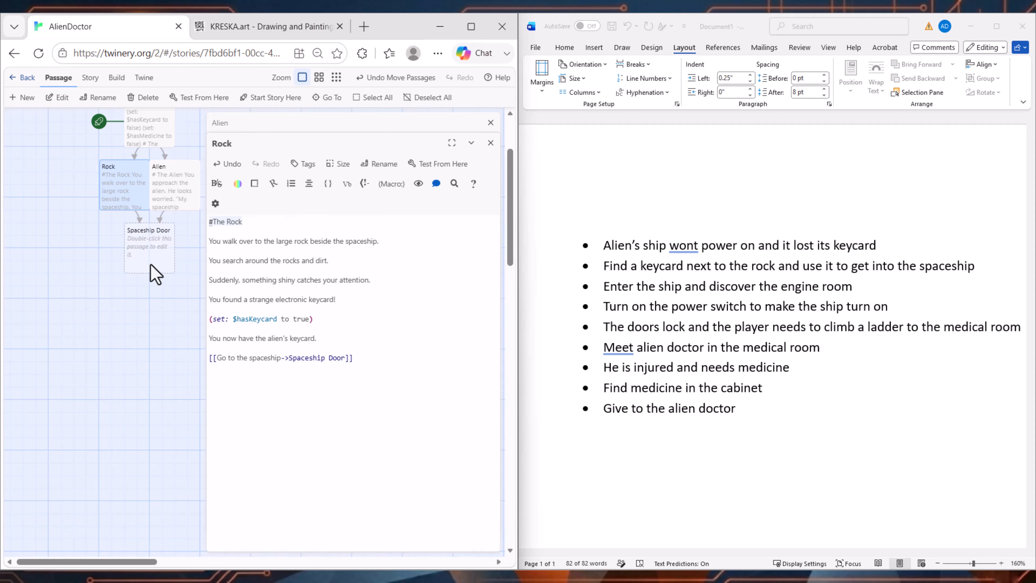
Step: Open the Alien passage for editing and read through its heading, story text and two link lines
click(173, 200)
double_click(173, 200)
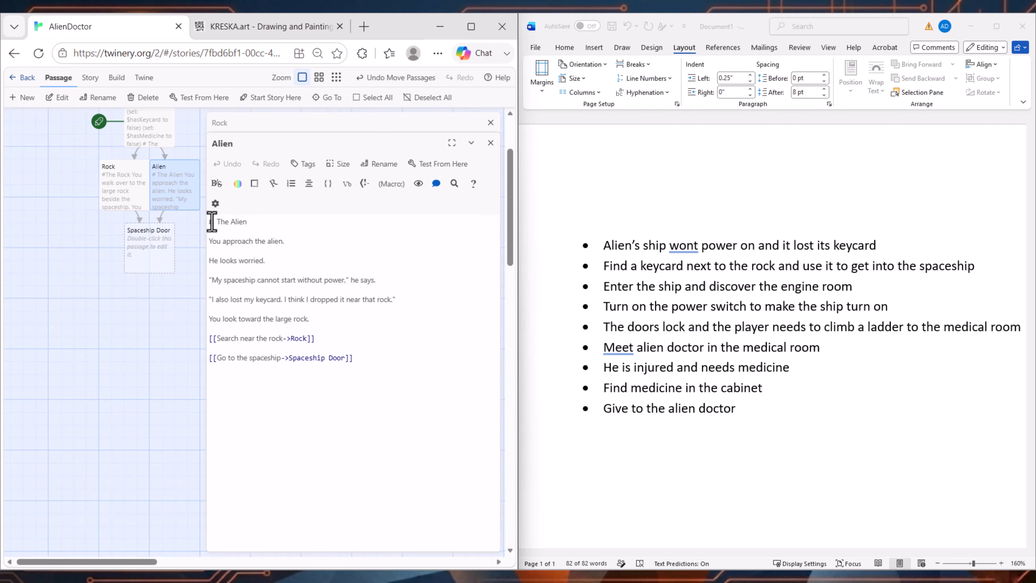
drag(207, 222, 370, 349)
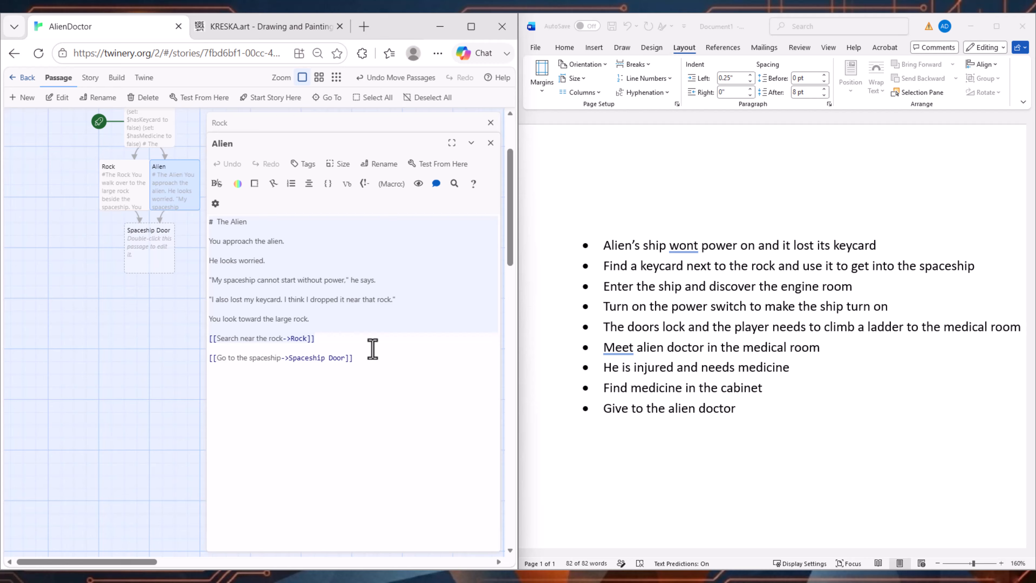
click(330, 348)
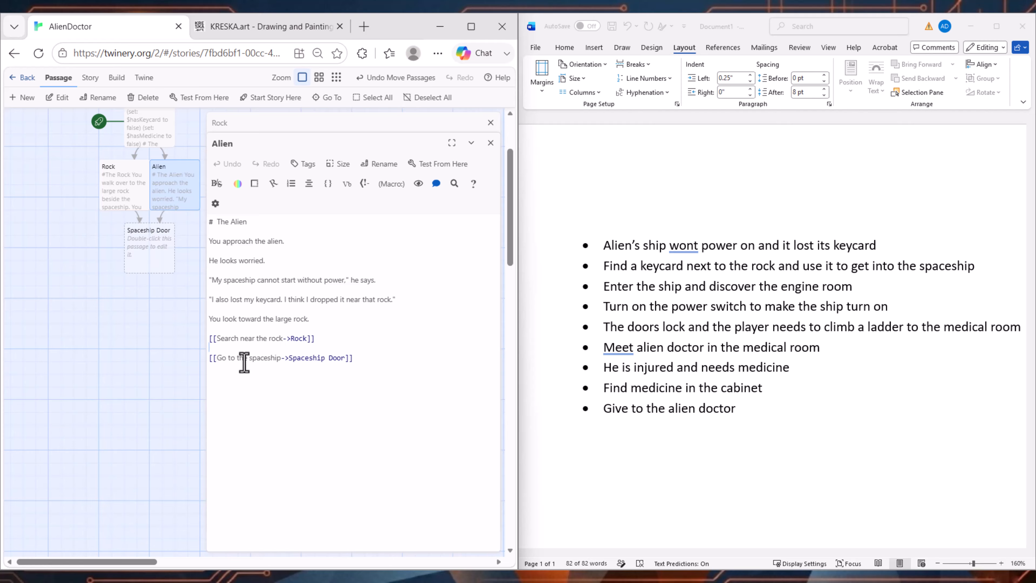
Step: Spread the Rock and Alien passages farther apart on the story map and close all open passage editors
drag(120, 186, 95, 186)
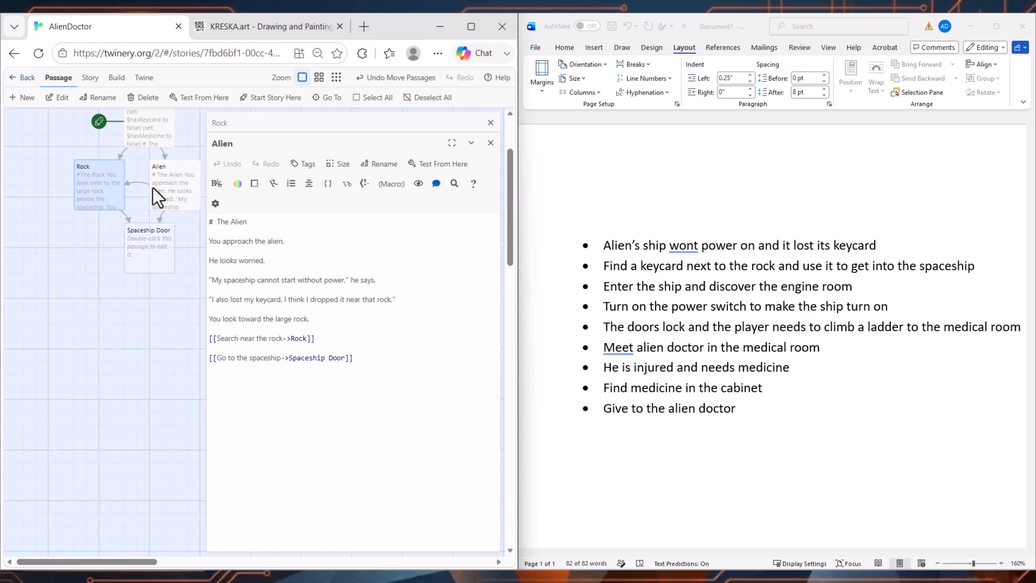
drag(157, 198, 183, 201)
click(151, 136)
double_click(163, 133)
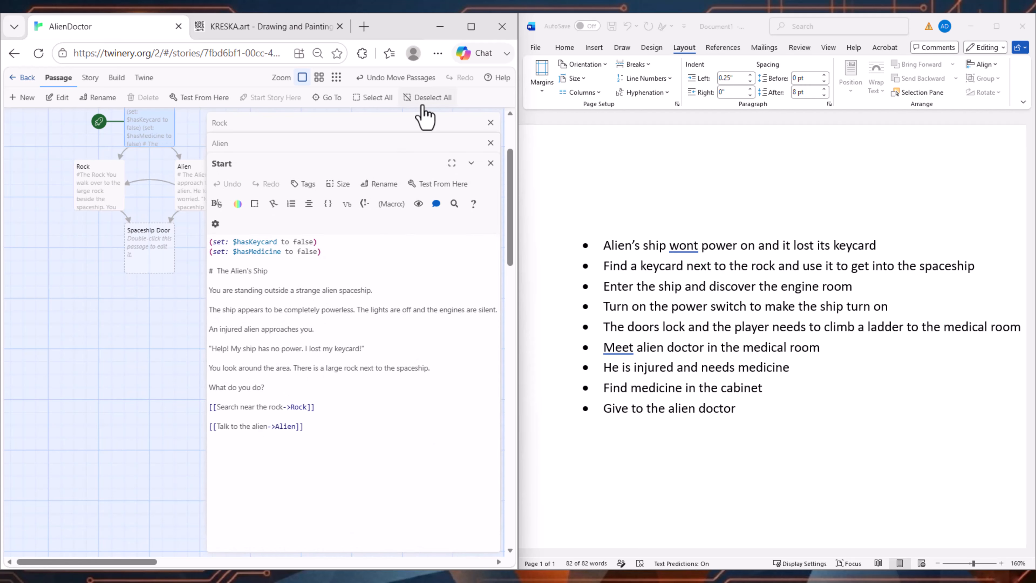
click(491, 163)
click(490, 143)
click(491, 122)
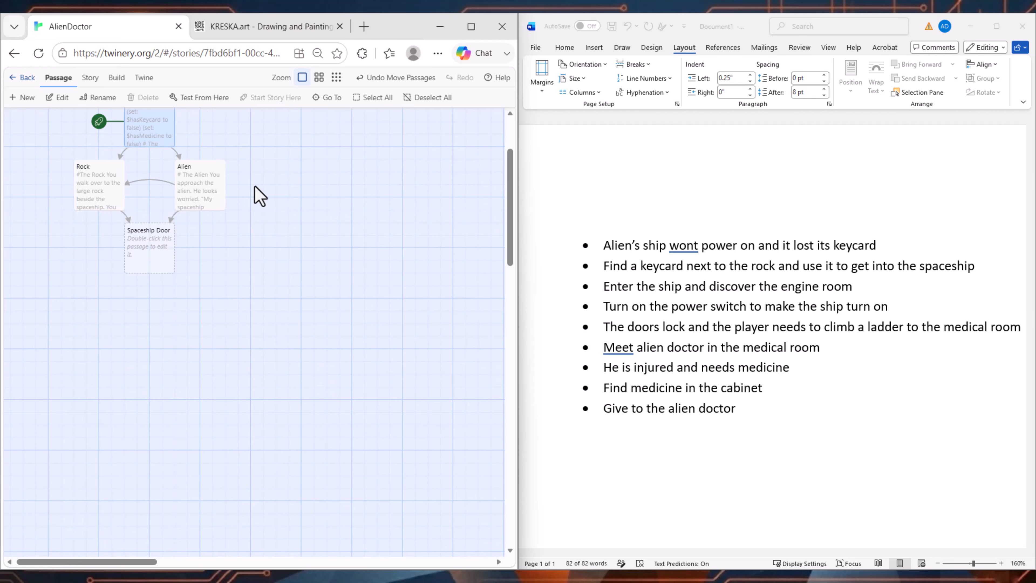
Step: Check the Alien passage's source once more and close its editor
click(282, 175)
scroll(289, 171, up, 2)
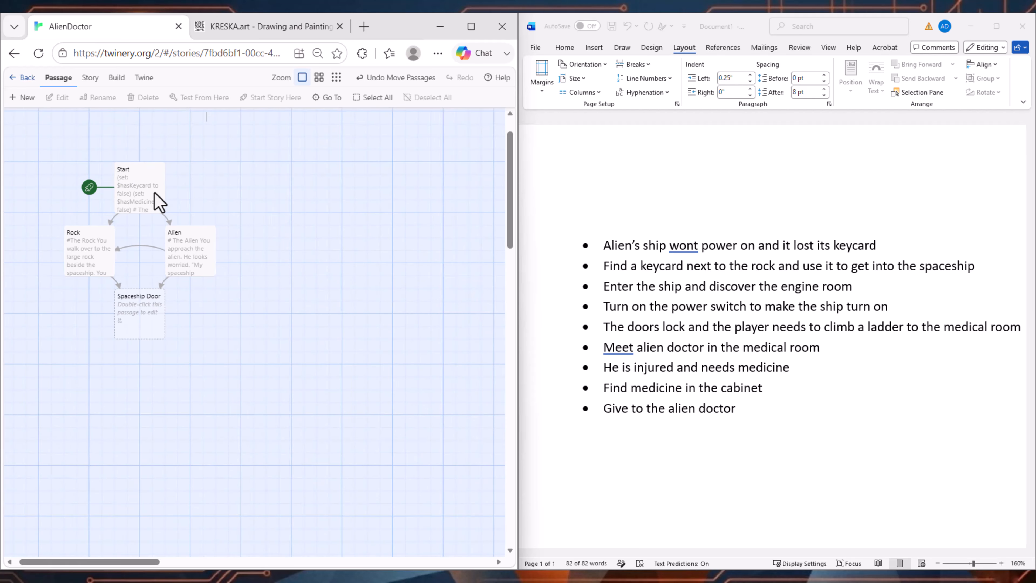
double_click(185, 257)
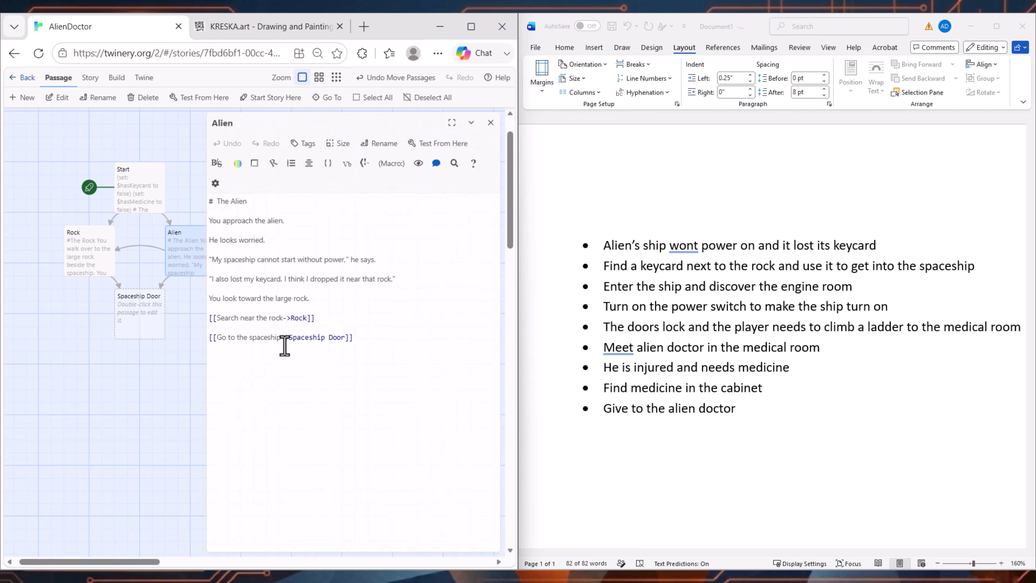
click(490, 122)
Step: Test the story from the Start passage with the page zoom at 67%, read its text, and follow "Talk to the alien"
click(132, 202)
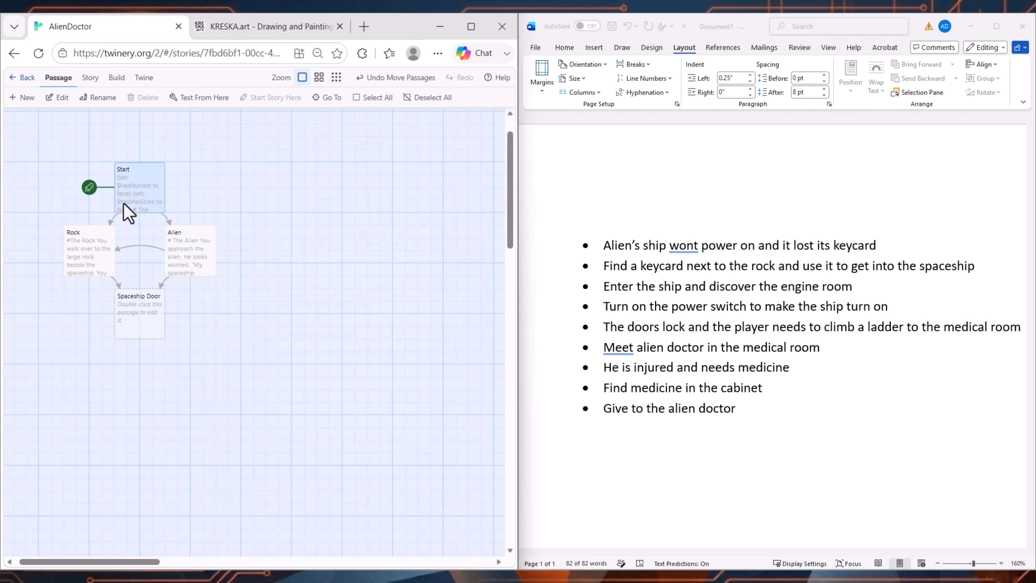
click(200, 98)
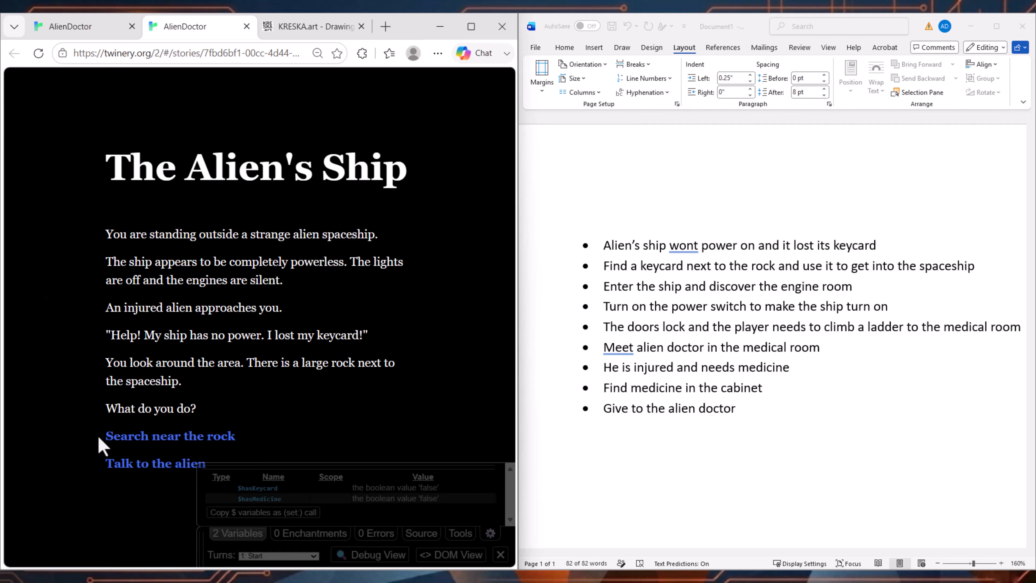
key(ctrl+minus)
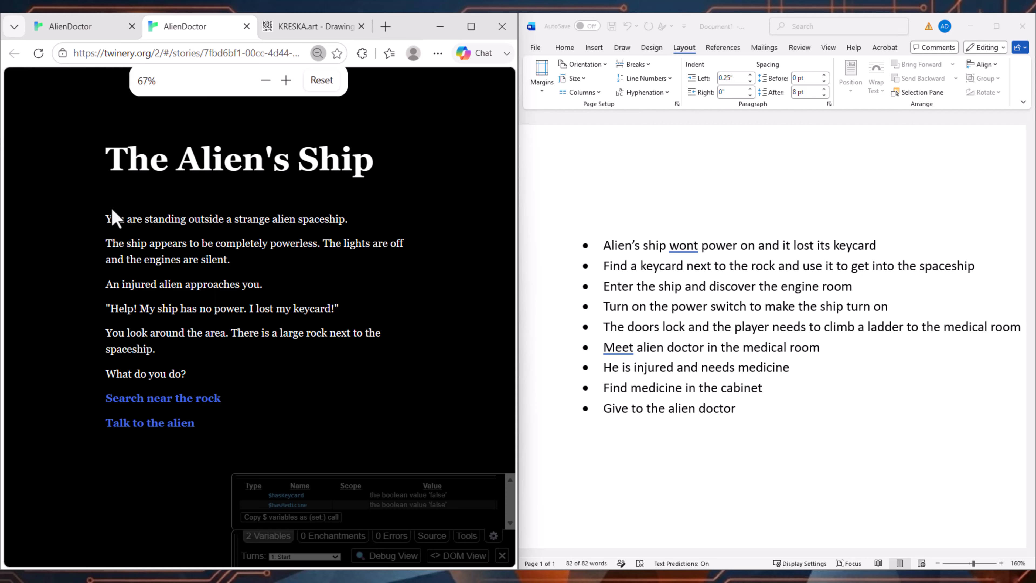
drag(107, 218, 210, 381)
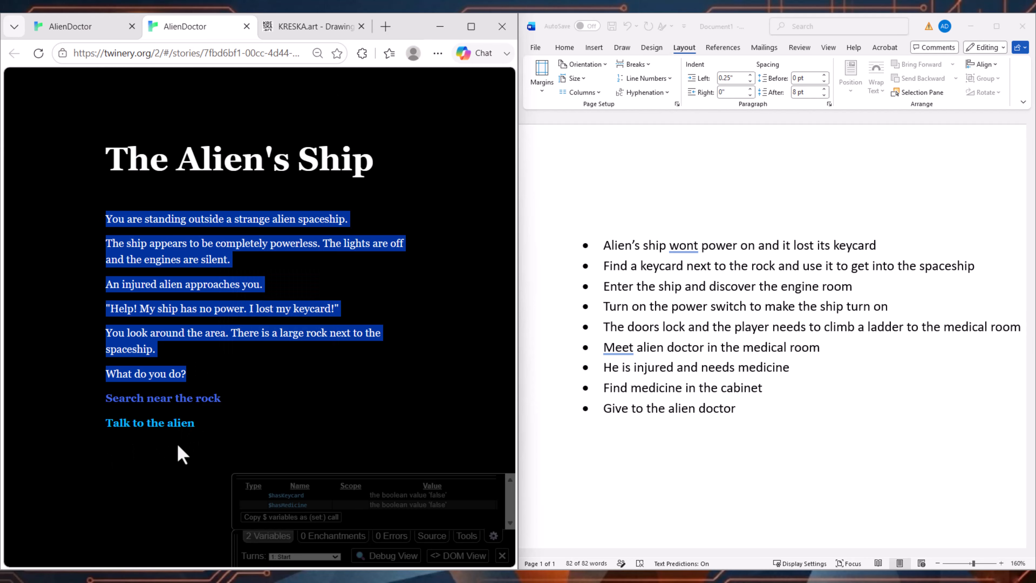
click(162, 426)
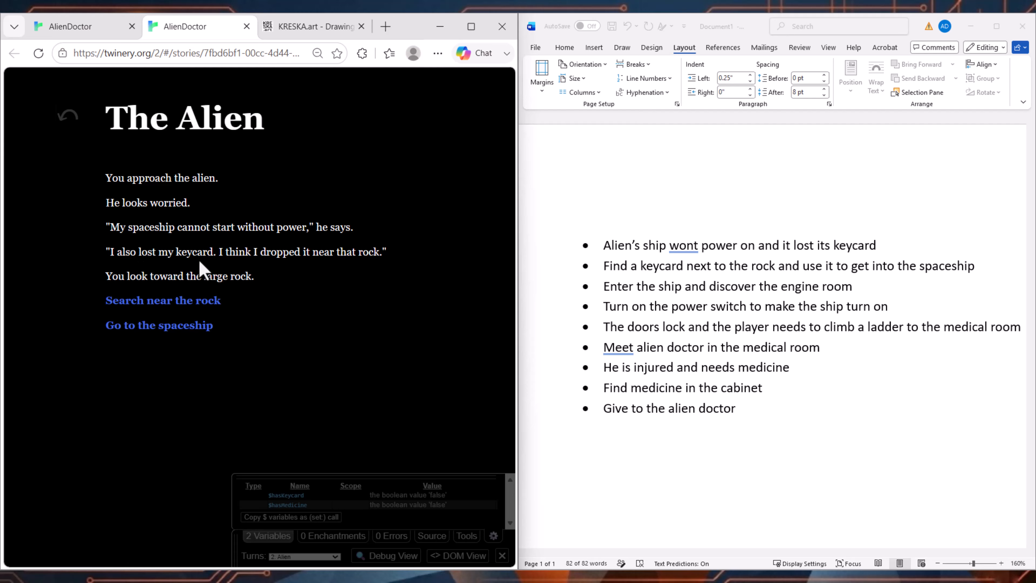
Step: Read the played Alien passage, follow its "Go to the spaceship" link, and go back one turn
drag(292, 279, 107, 122)
click(268, 261)
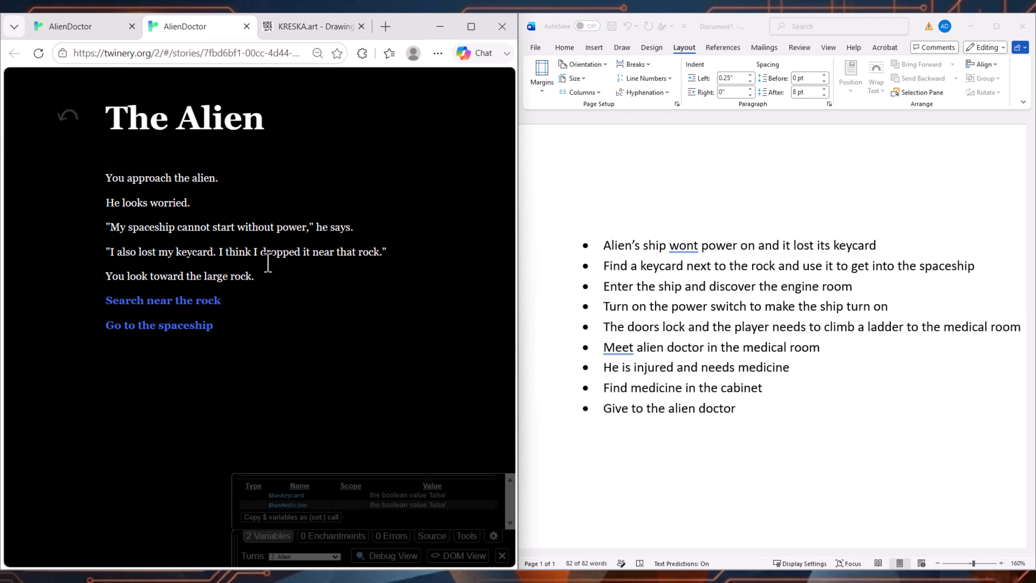
click(160, 326)
click(68, 116)
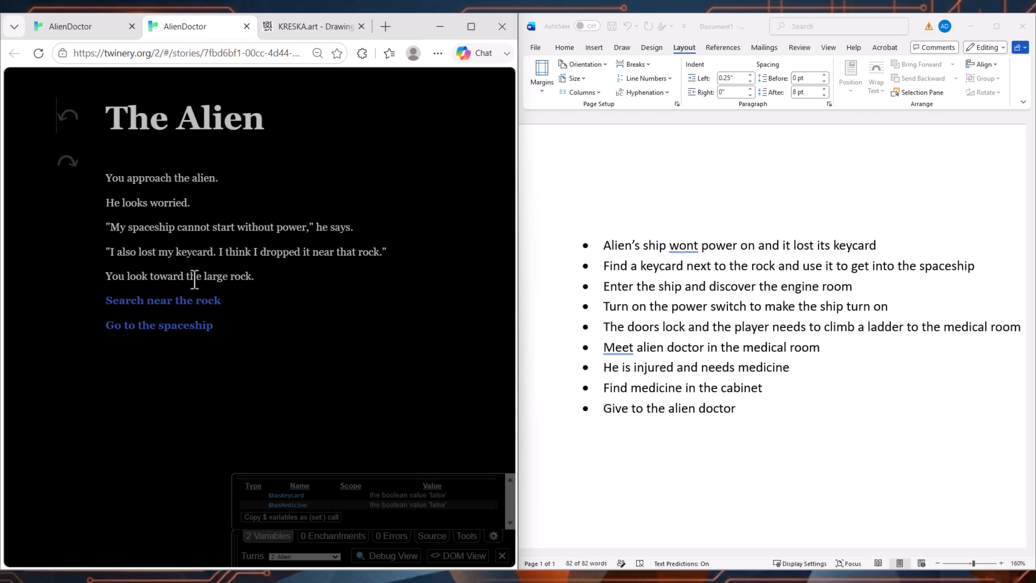
Step: Follow "Search near the rock" and "Go to the spaceship" in the played story, and close the test
click(187, 301)
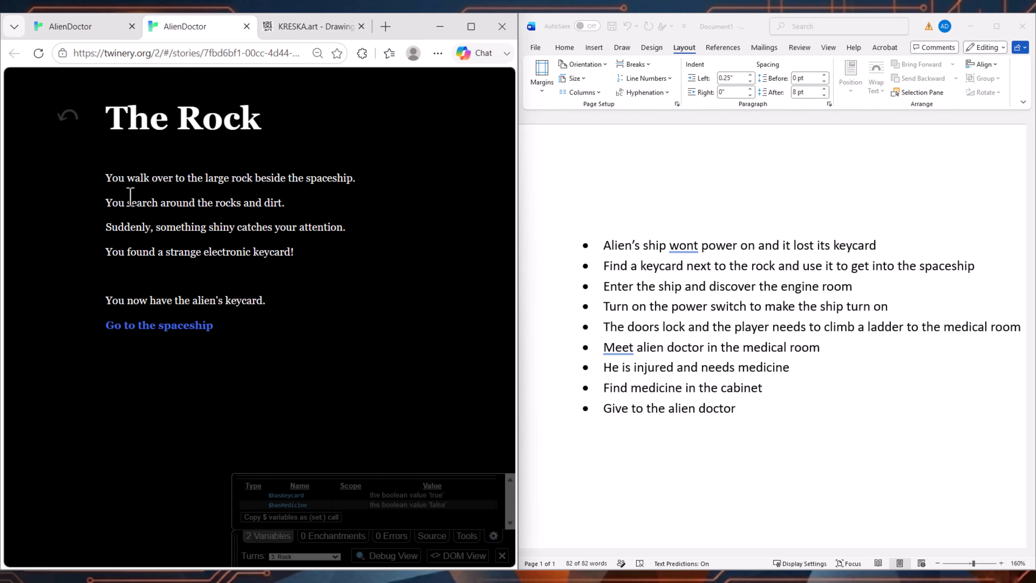
click(149, 328)
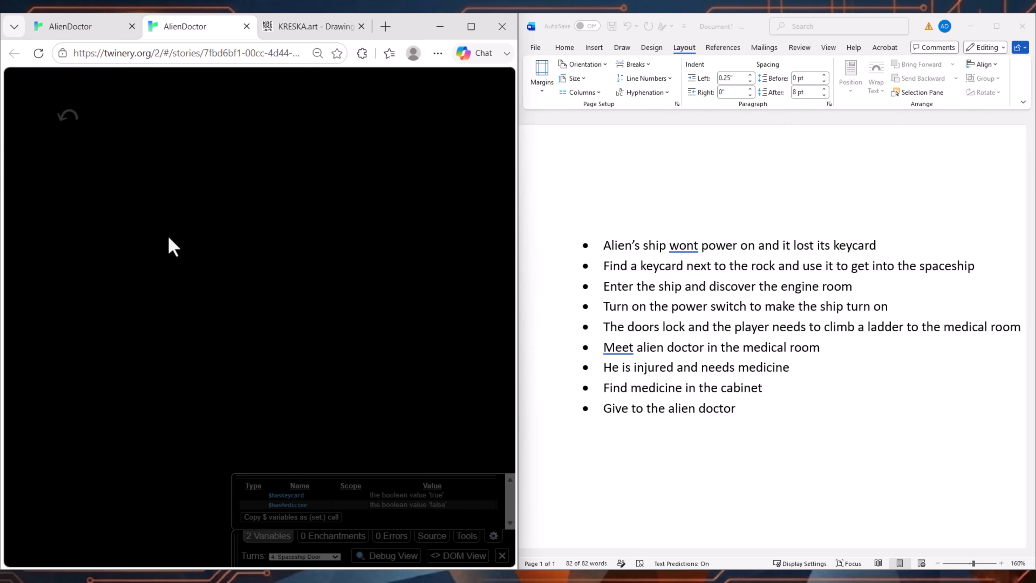
click(246, 26)
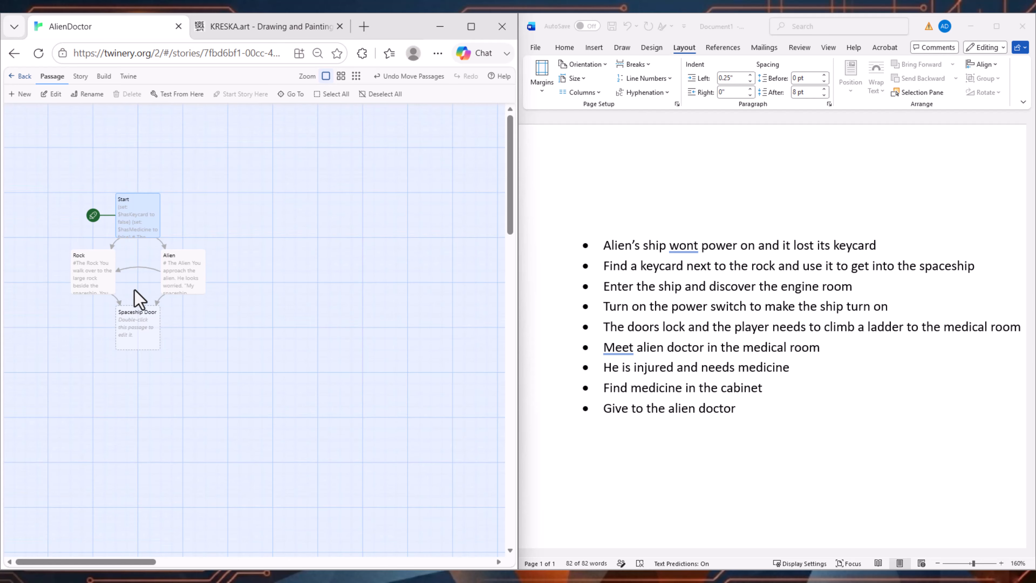
Step: Enlarge the page zoom to 90% and examine how the Start, Rock, Alien and Spaceship Door passages connect
key(ctrl+plus)
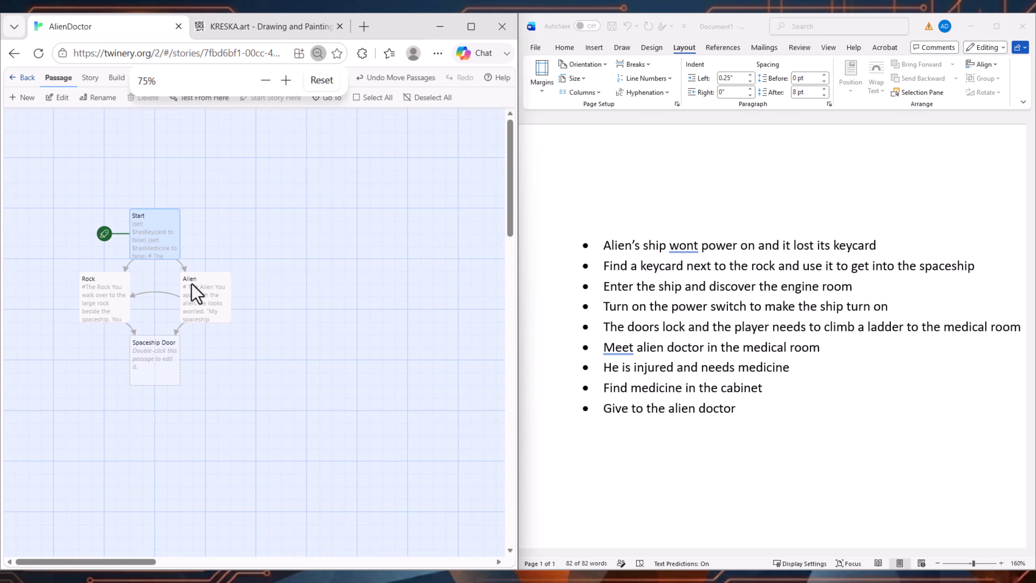
key(ctrl+plus)
key(ctrl+minus)
key(ctrl+plus)
key(ctrl+plus)
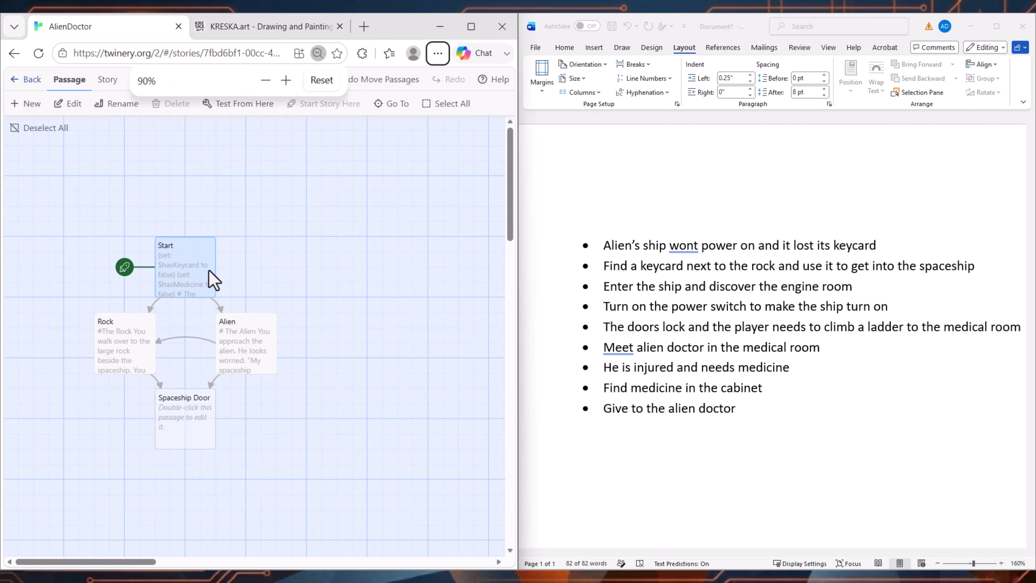
scroll(199, 174, down, 3)
scroll(199, 179, up, 2)
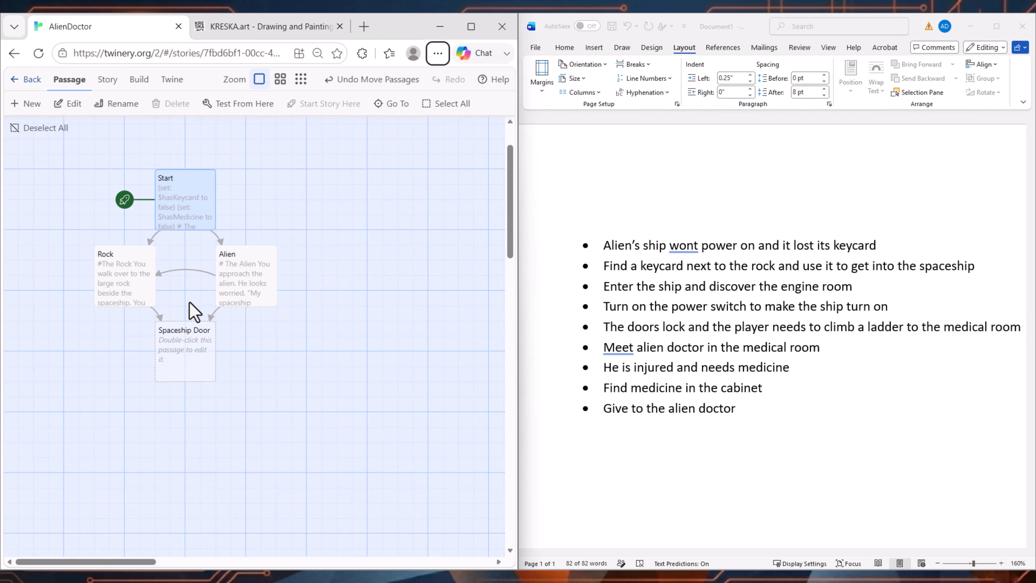
Step: Review the Word outline's bullets on the lost keycard, the rock and entering the spaceship
click(638, 291)
click(651, 271)
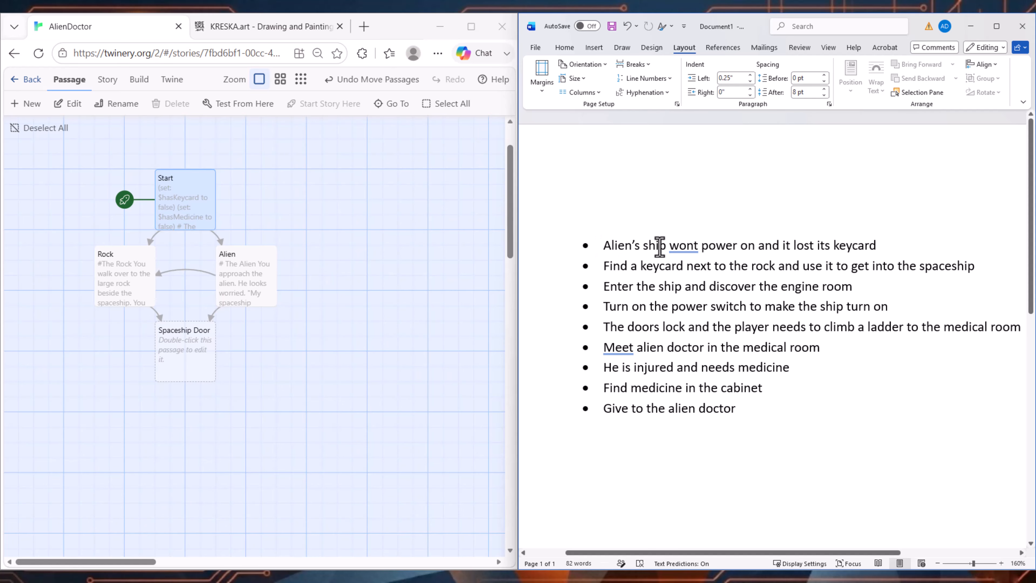
drag(604, 246, 907, 242)
drag(981, 267, 604, 283)
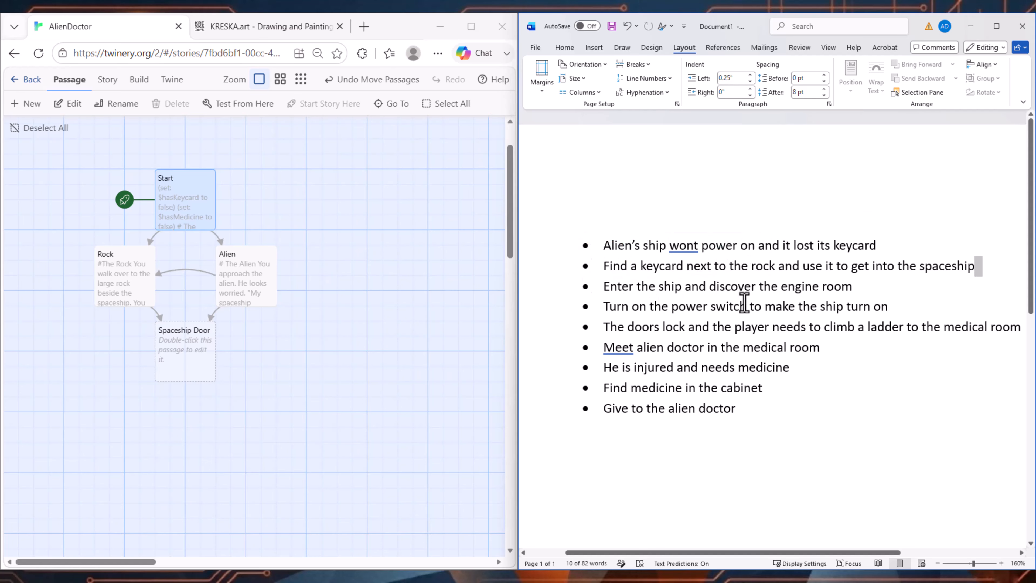
click(740, 303)
scroll(734, 296, down, 1)
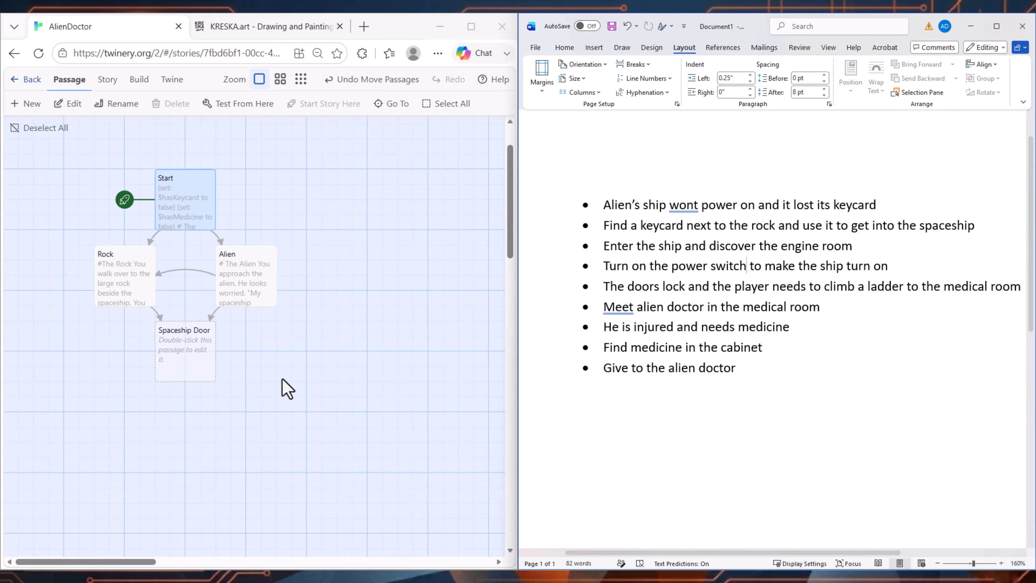
Step: Fill the Spaceship Door passage with door text and a $hasKeycard if/else: Engine Room link with the keycard, Rock and Alien links without
click(178, 359)
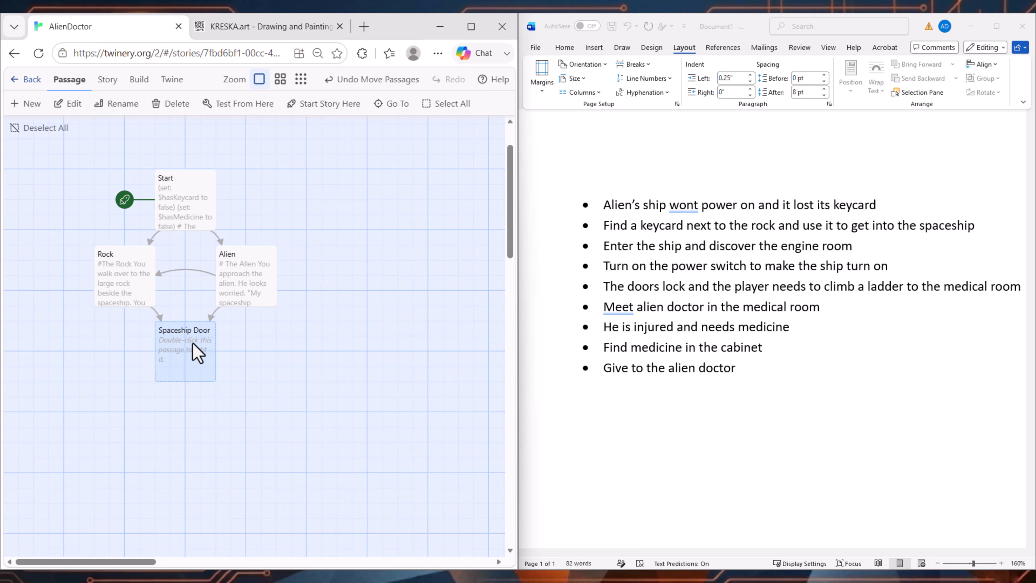
double_click(198, 352)
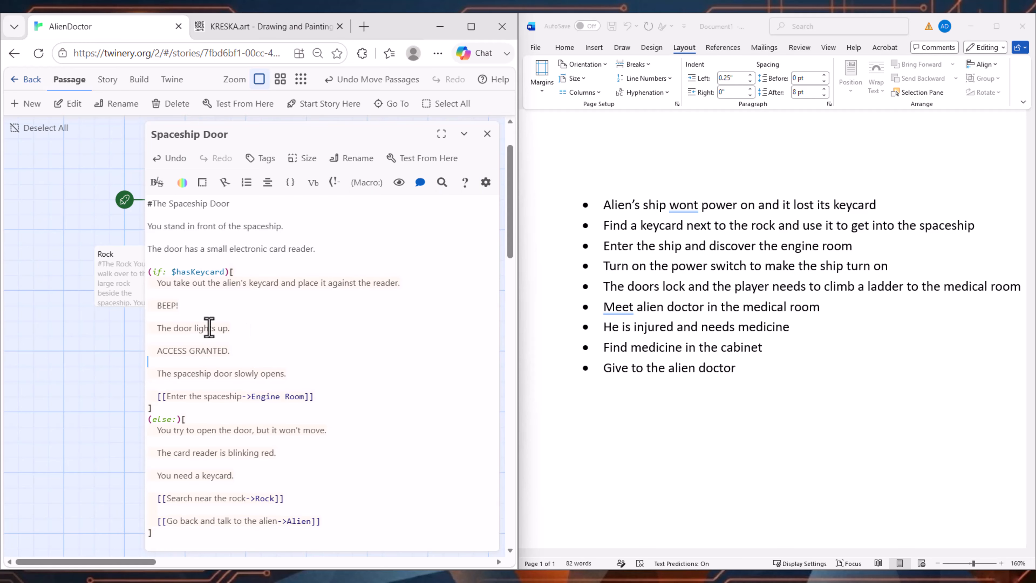
Step: Read through the Spaceship Door passage's heading, description, keycard branch and else branch with its links
drag(245, 204, 121, 204)
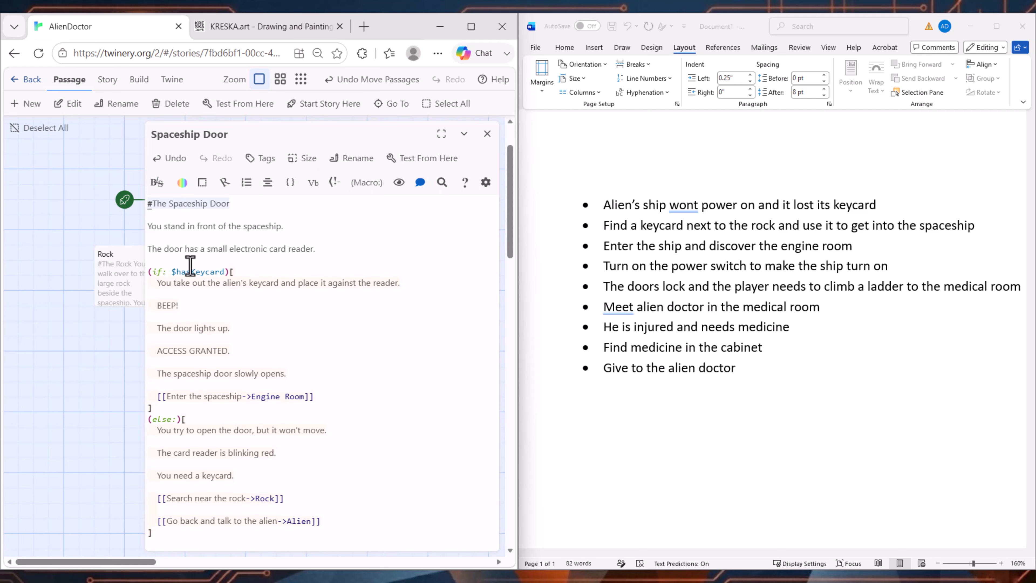
drag(284, 226, 137, 234)
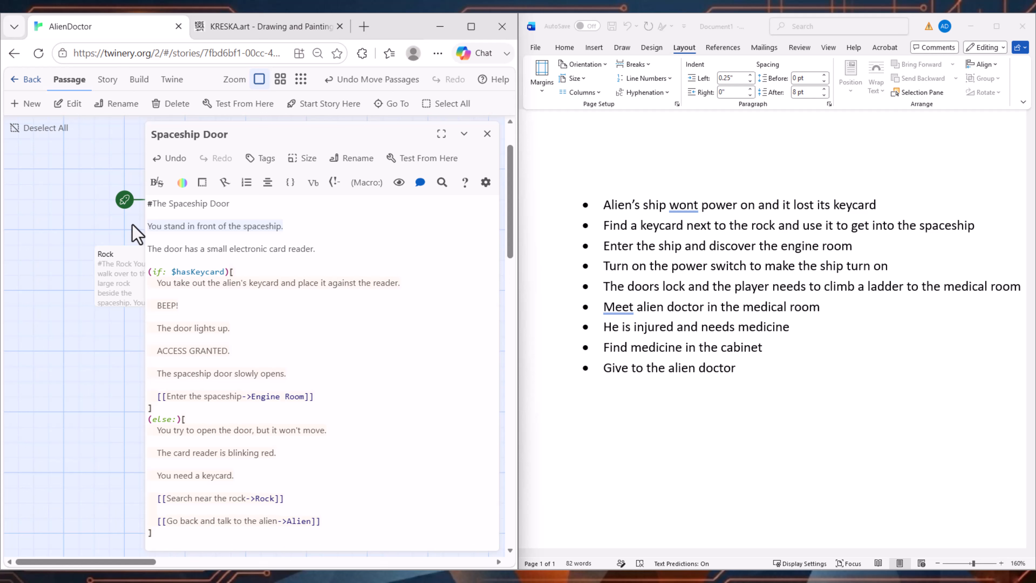
drag(338, 248, 138, 250)
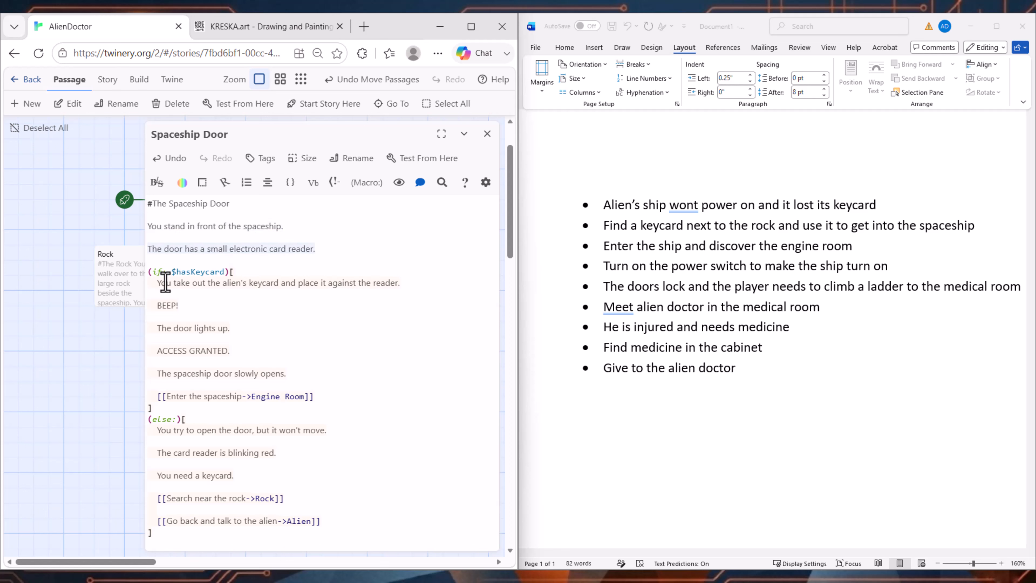
drag(157, 280, 313, 374)
click(180, 429)
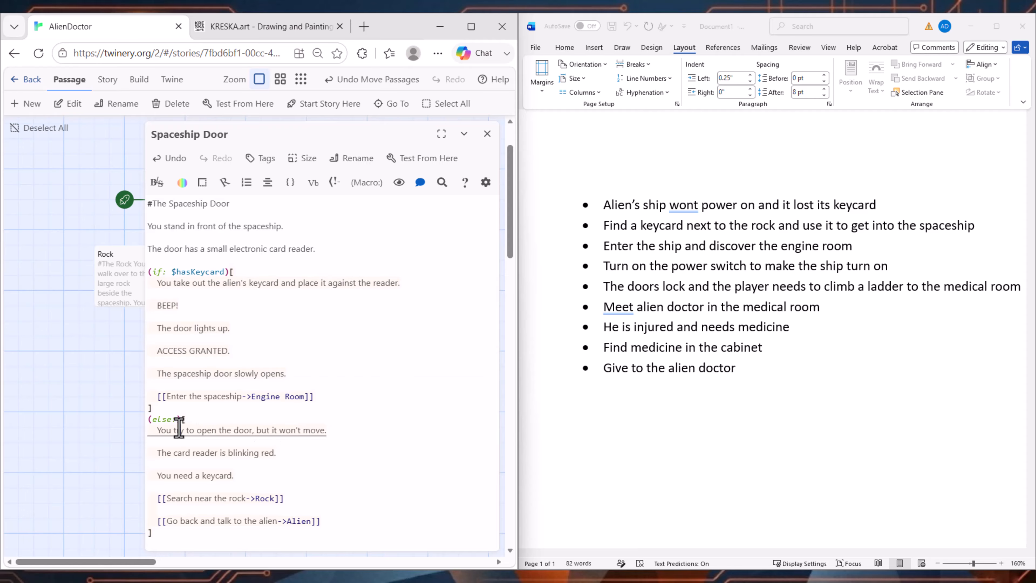
click(313, 506)
click(359, 526)
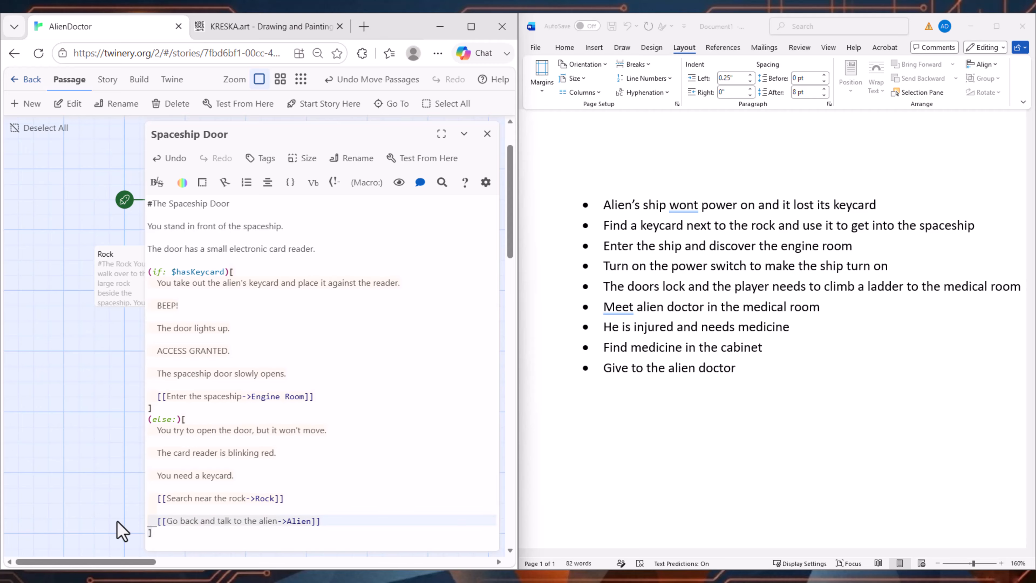
Step: Open the Rock passage for editing and examine the line that sets $hasKeycard to true
double_click(130, 278)
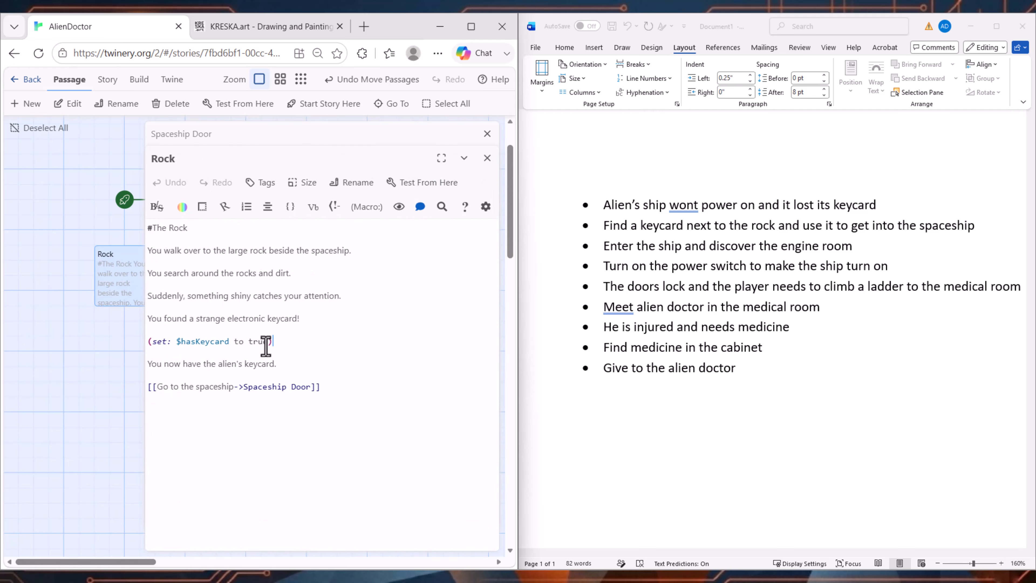
click(149, 341)
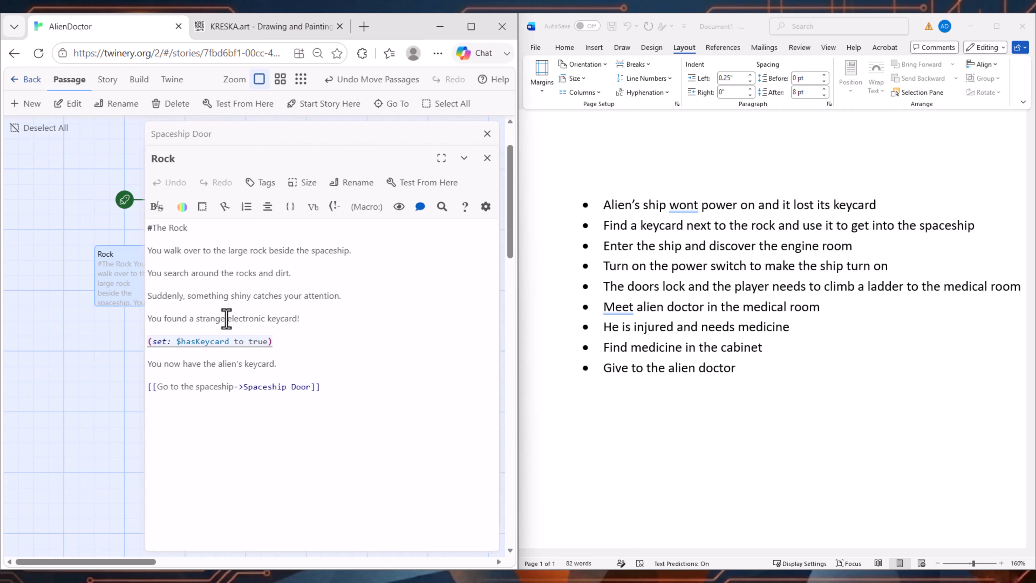
click(290, 345)
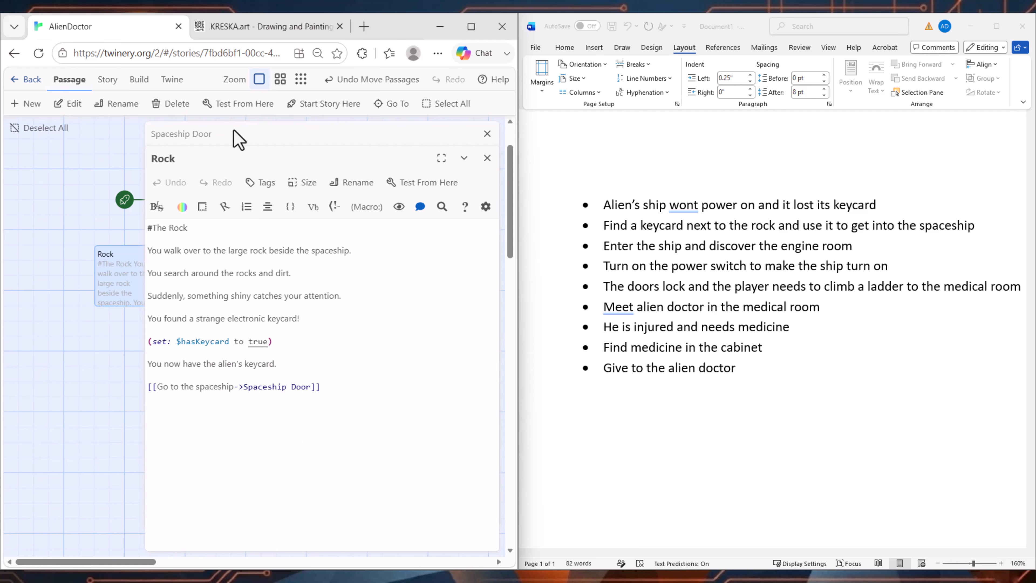
Step: Close the Rock passage editor and test the story from the Start passage, with the test page zoomed out to 75%
click(487, 158)
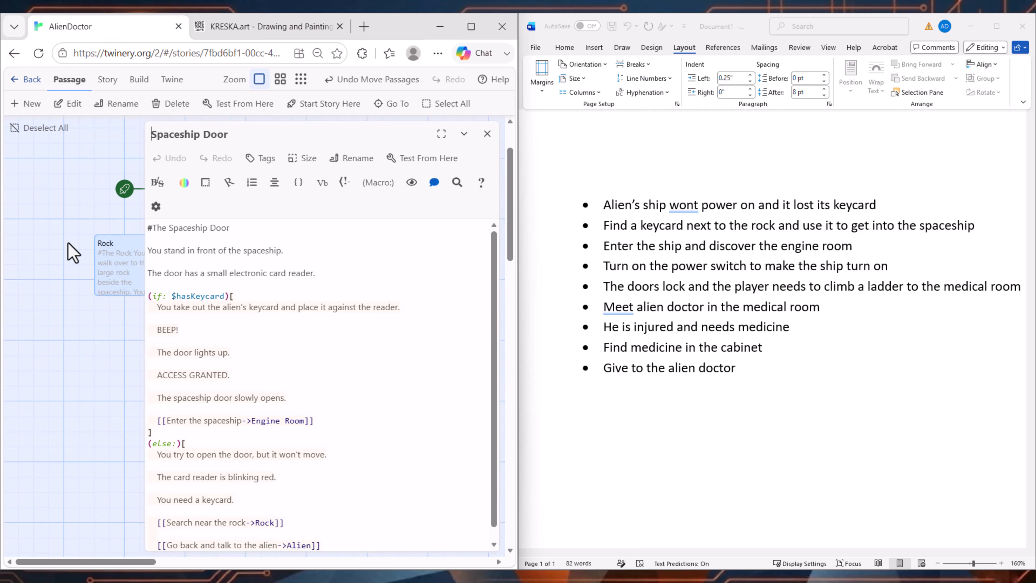
scroll(82, 237, right, 5)
click(81, 224)
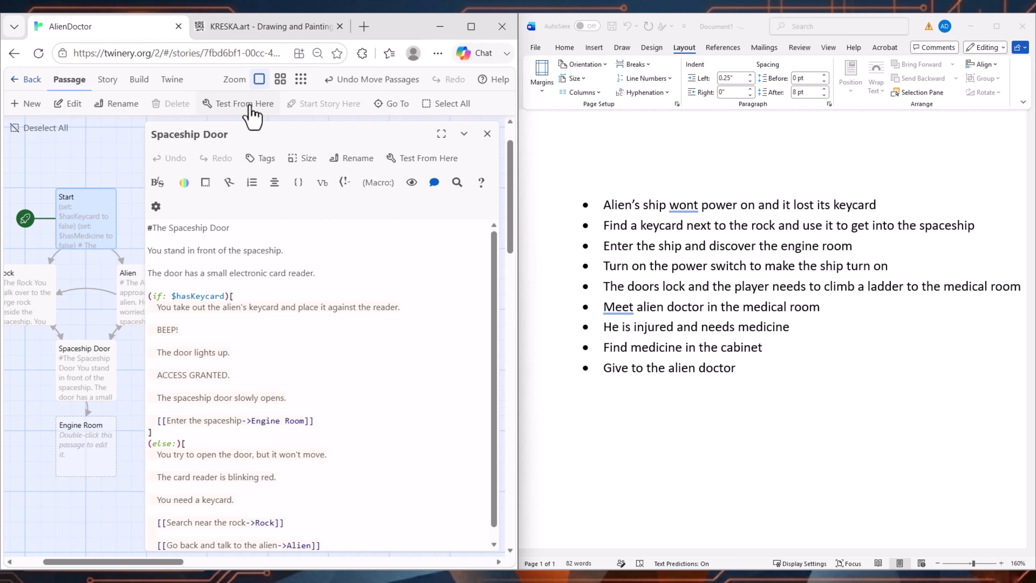
click(240, 105)
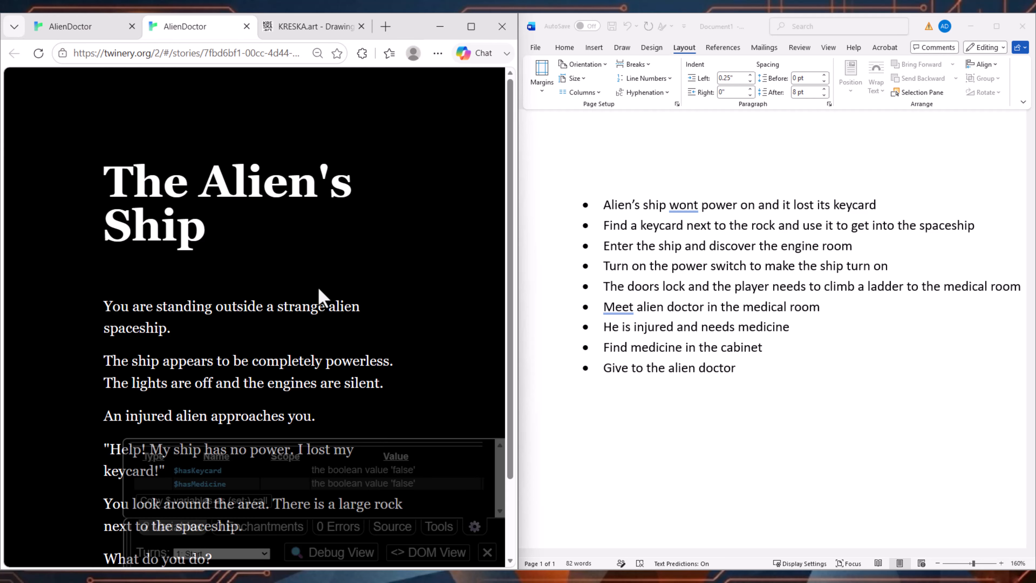
key(ctrl+minus)
key(ctrl+minus)
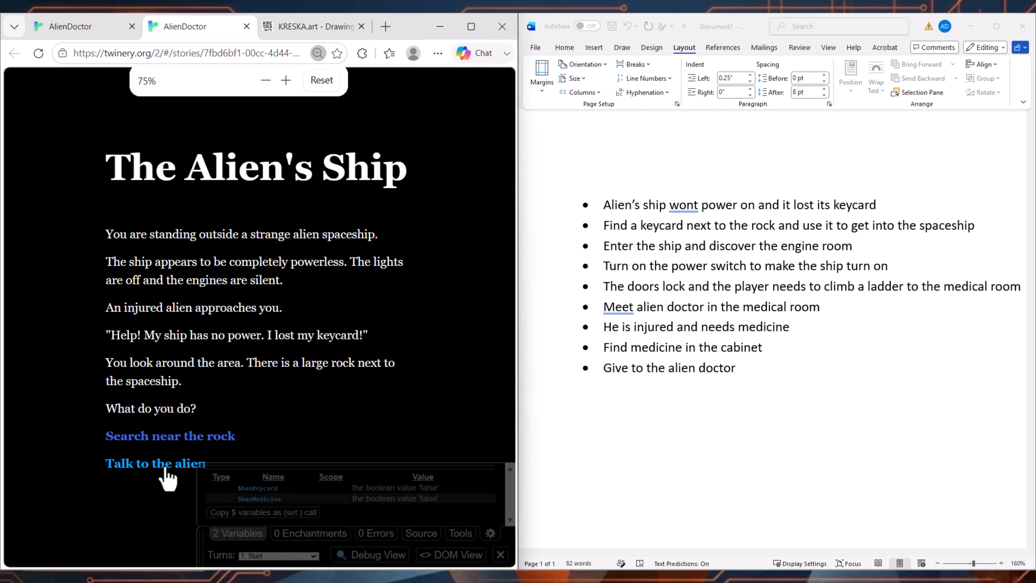
Step: Play the route without the keycard: talk to the alien, go to the spaceship and read the locked-door text
click(159, 464)
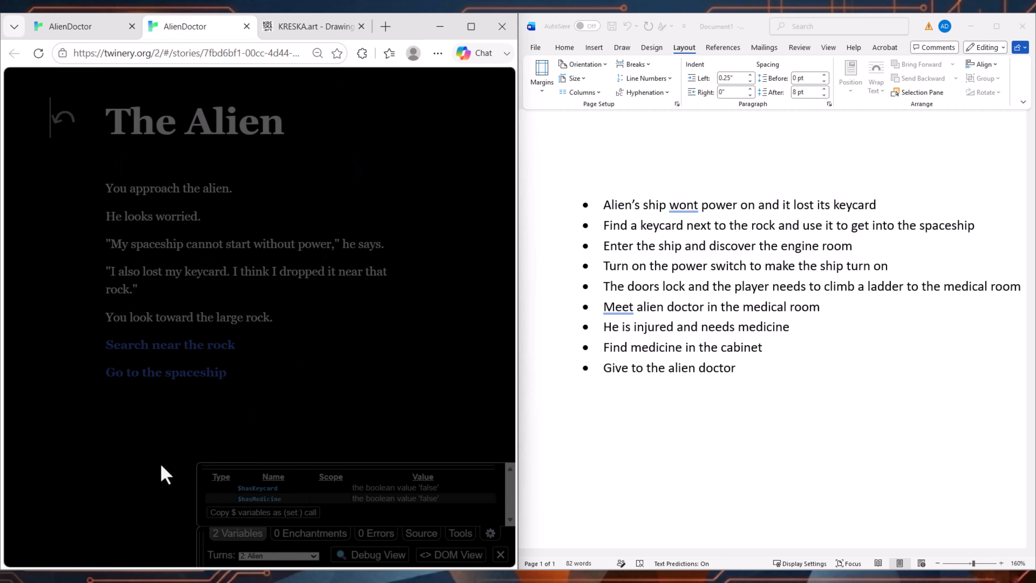
click(196, 374)
drag(109, 226, 331, 250)
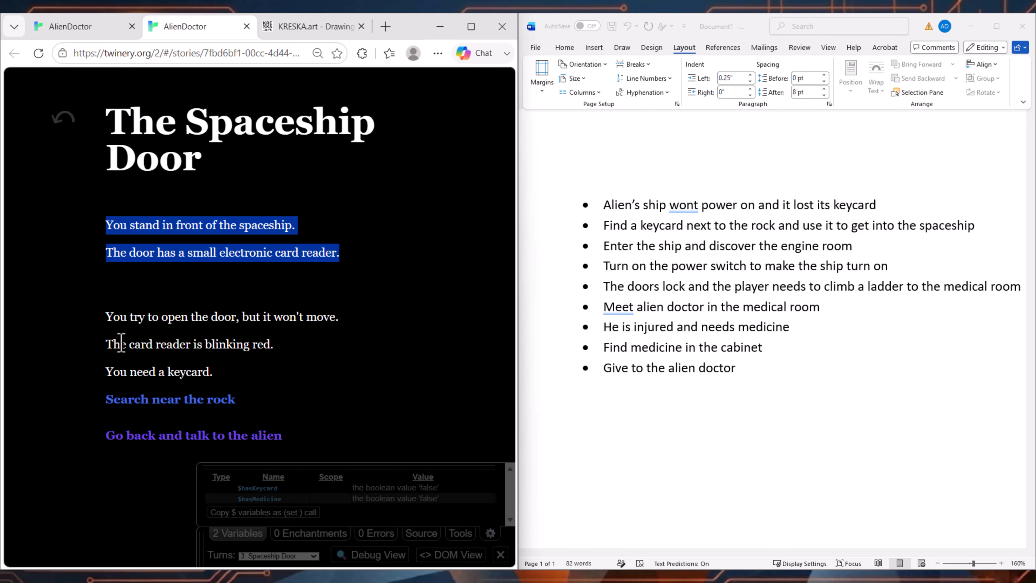
drag(121, 343, 187, 375)
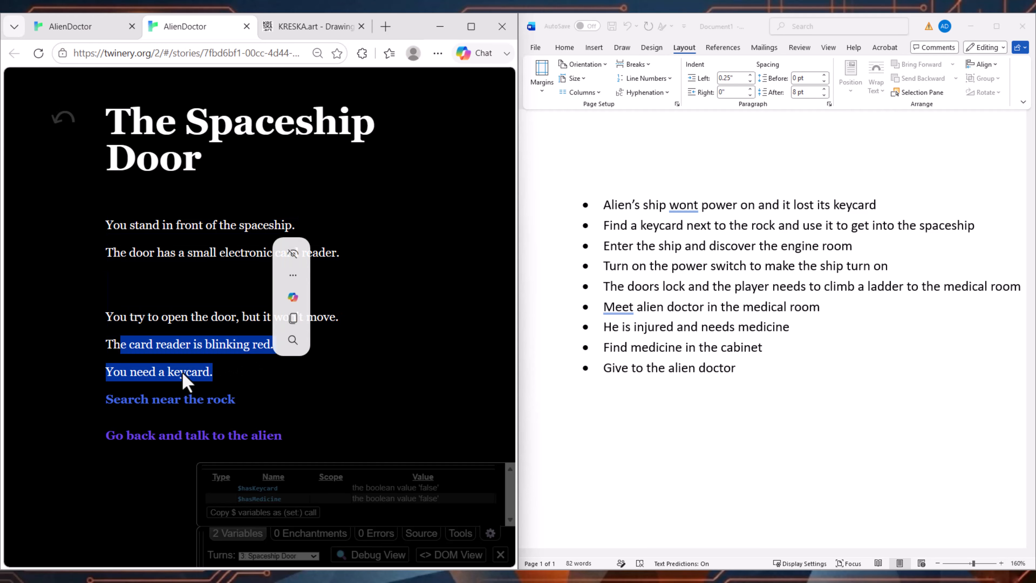
Step: Play the keycard route: search near the rock, return to the spaceship door, read its access text and enter the spaceship
click(179, 402)
click(160, 355)
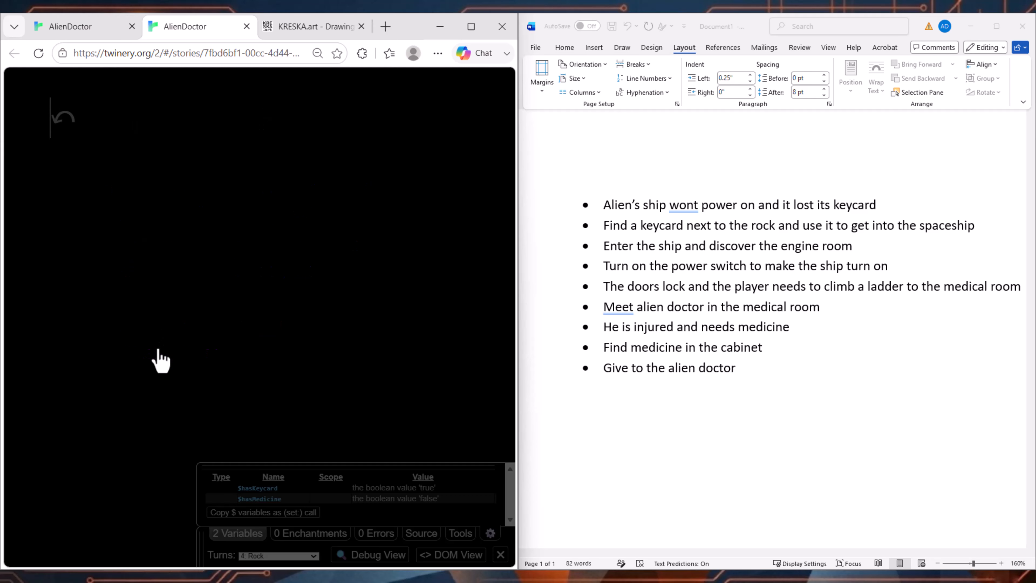
drag(107, 224, 377, 247)
click(221, 287)
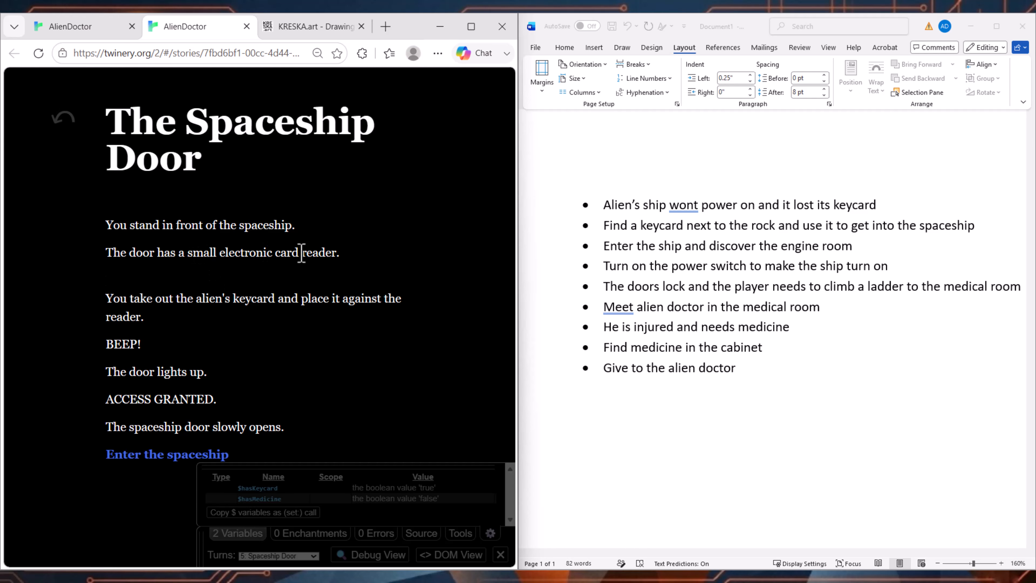
drag(130, 300, 306, 429)
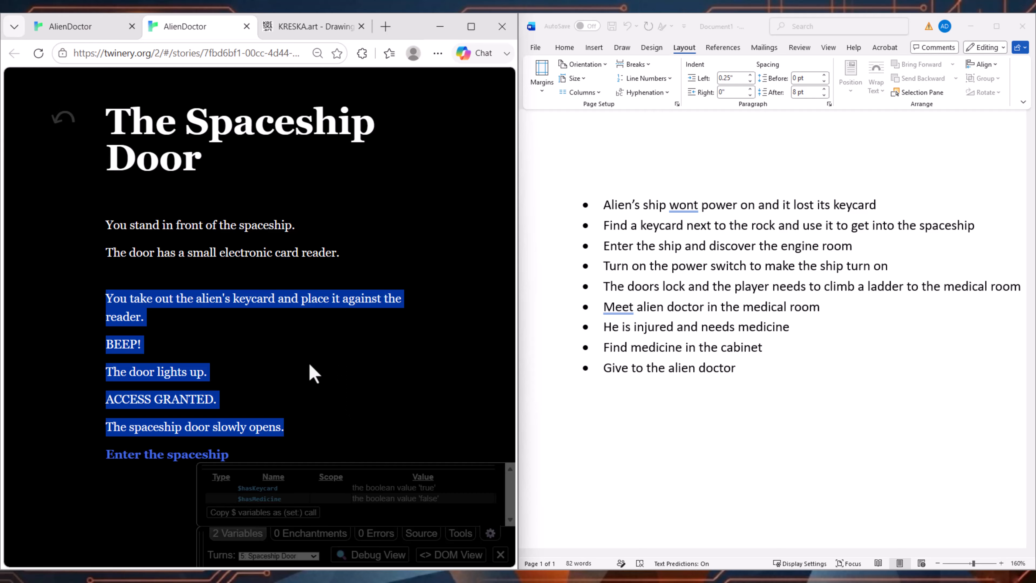
click(167, 464)
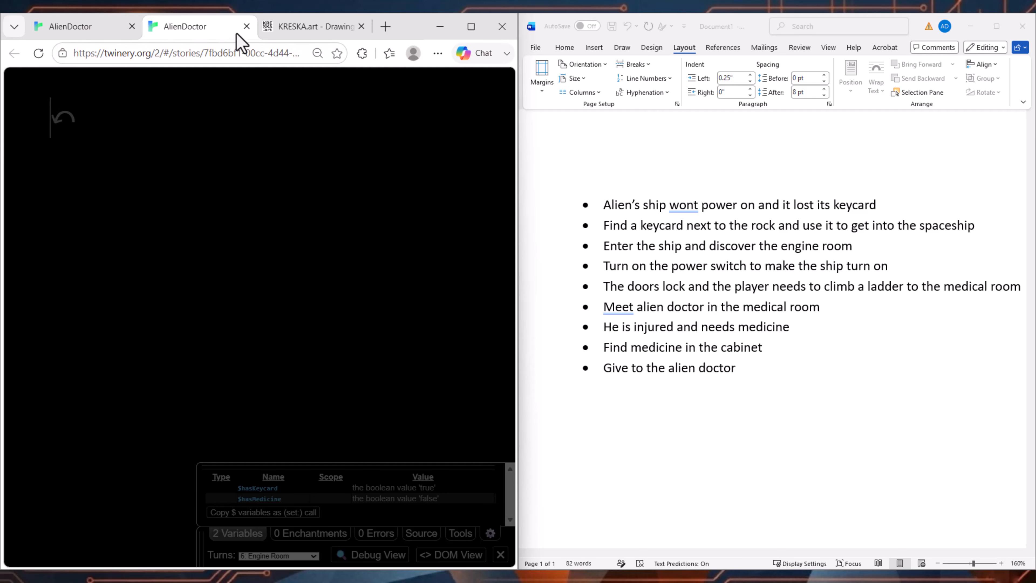
Step: Close the test playthrough and the Spaceship Door editor, leaving the story map at 90% browser zoom
click(246, 26)
drag(42, 338, 75, 294)
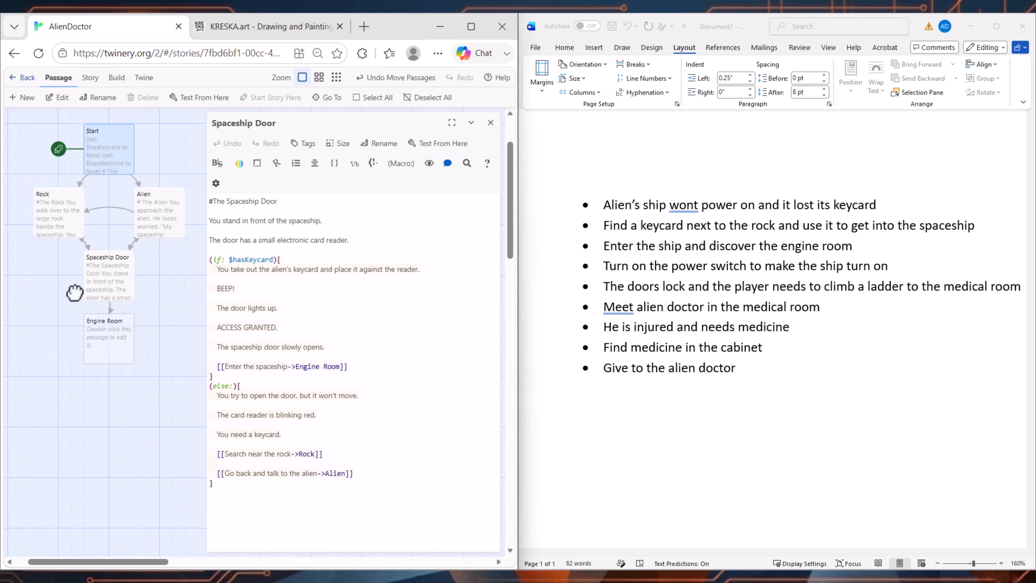
scroll(95, 304, up, 2)
scroll(103, 309, down, 3)
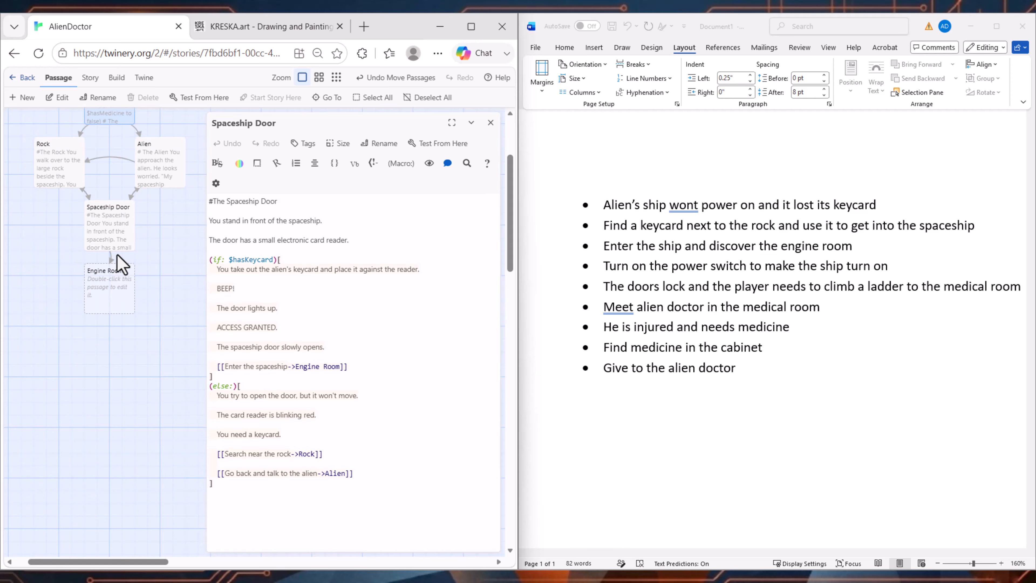
key(ctrl+plus)
key(ctrl+minus)
key(ctrl+minus)
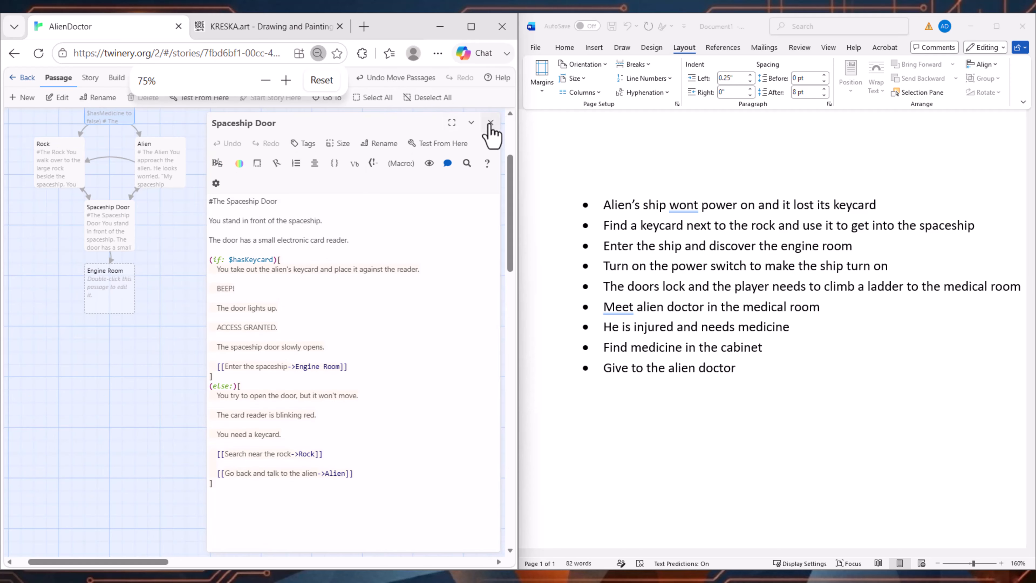
click(490, 130)
key(ctrl+plus)
key(ctrl+plus)
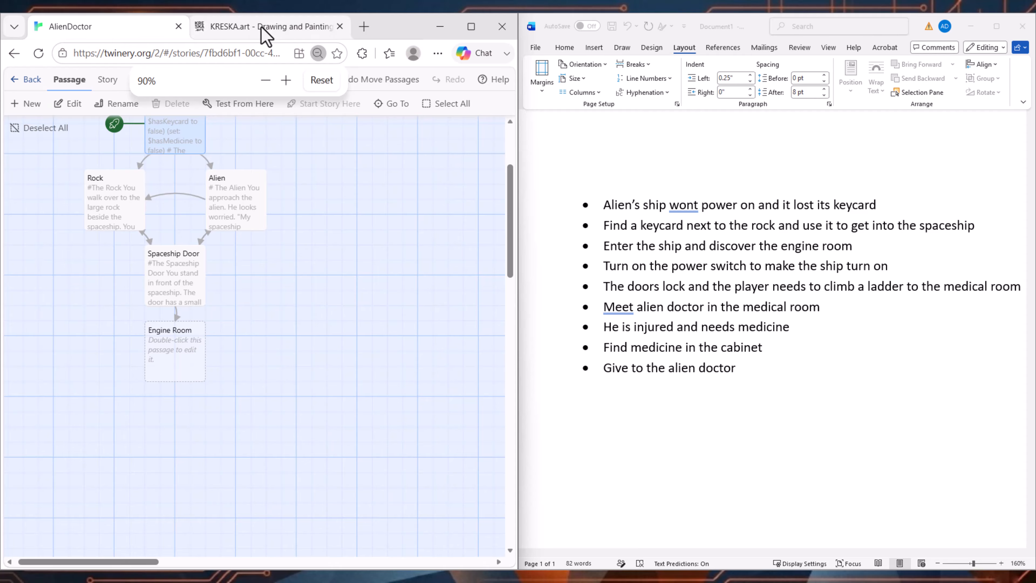
Step: Review the engine room on the KRESKA.art map sketch and the power switch bullet in the Word outline
click(263, 27)
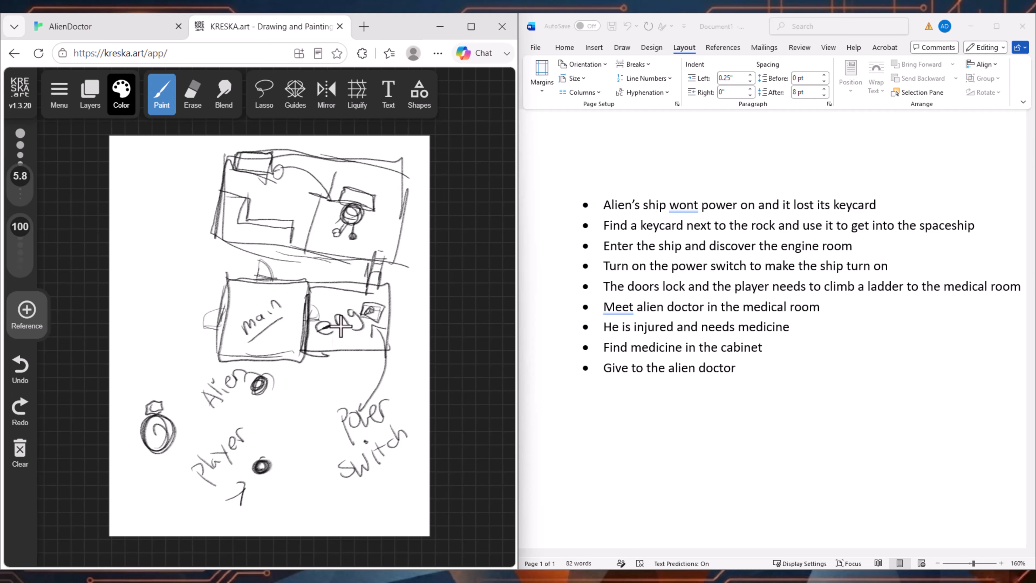
click(735, 313)
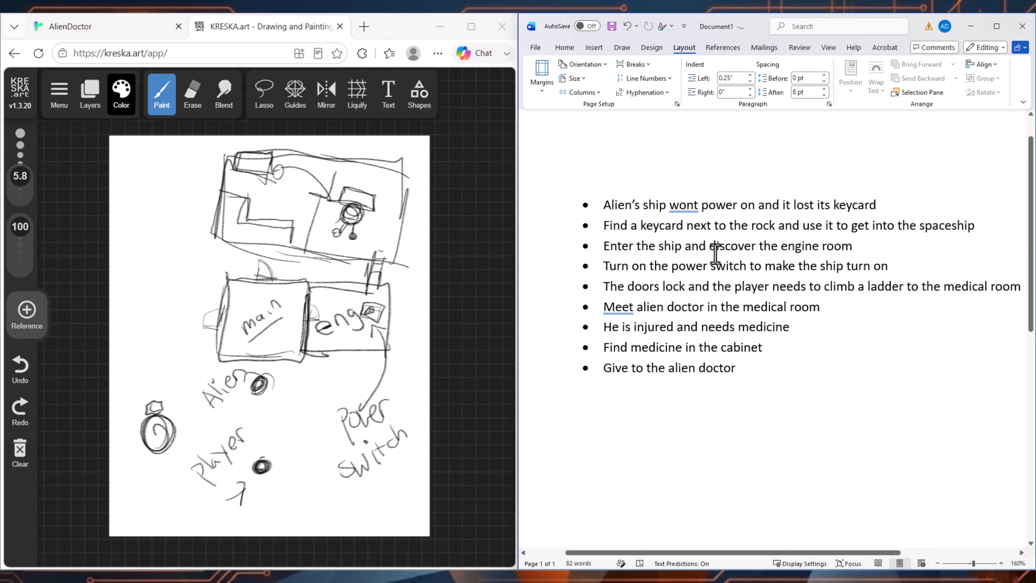
drag(608, 263, 910, 261)
click(819, 336)
Step: Fill Twine's Engine Room passage with its description and links to Power Switch and Explore Engine Room, and read it through
click(100, 32)
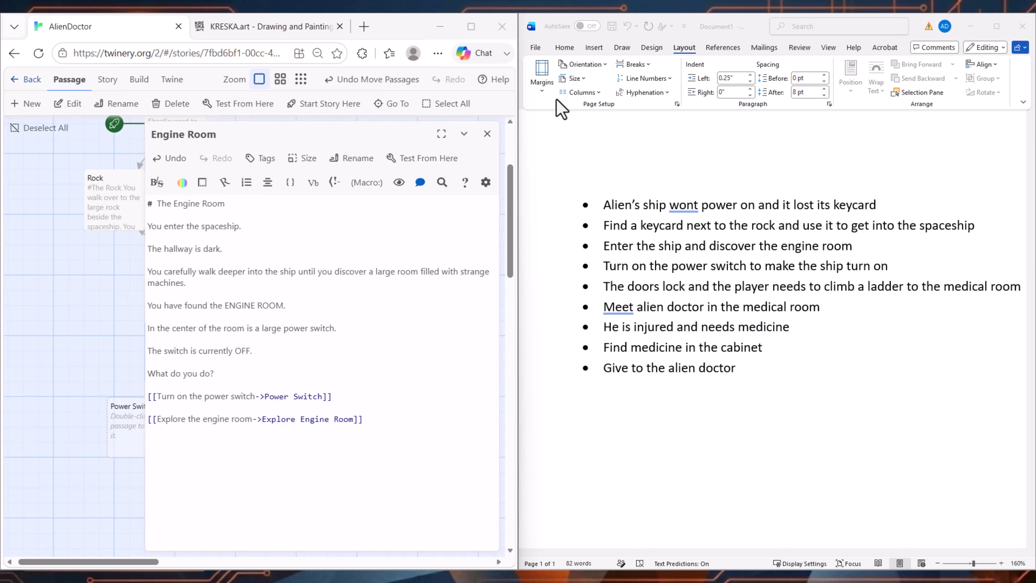
drag(224, 211, 122, 196)
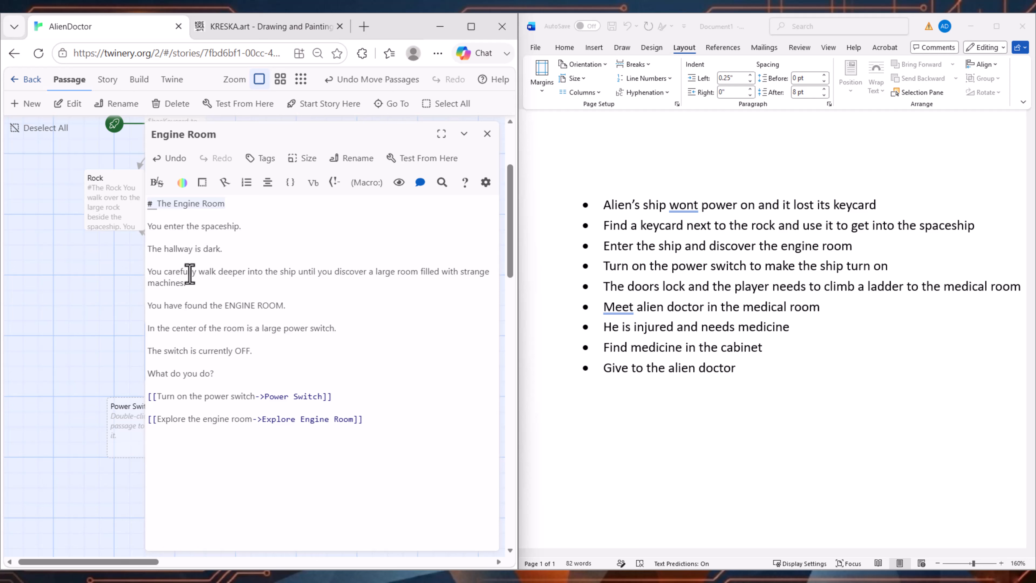
triple_click(160, 272)
click(235, 316)
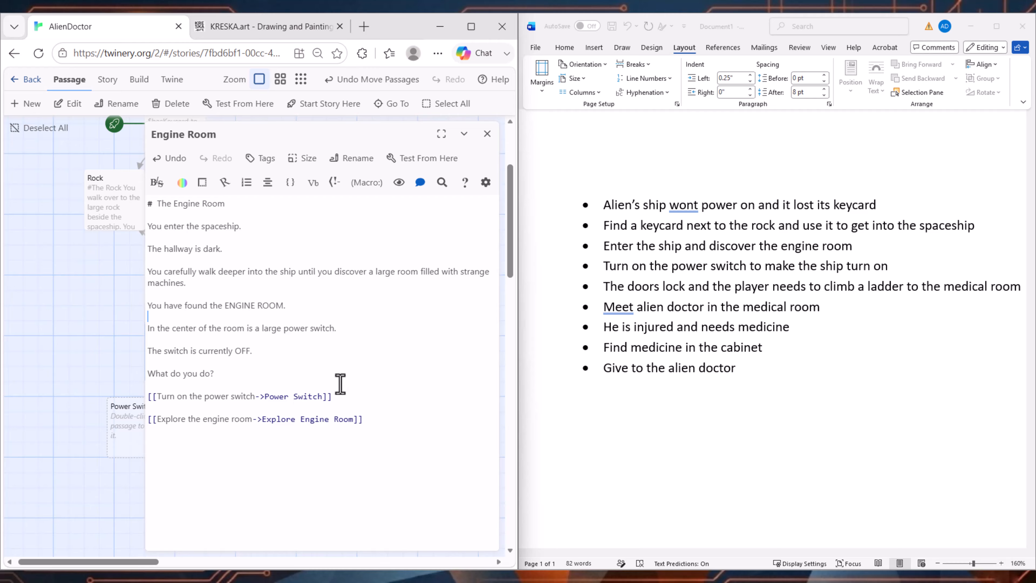
click(97, 373)
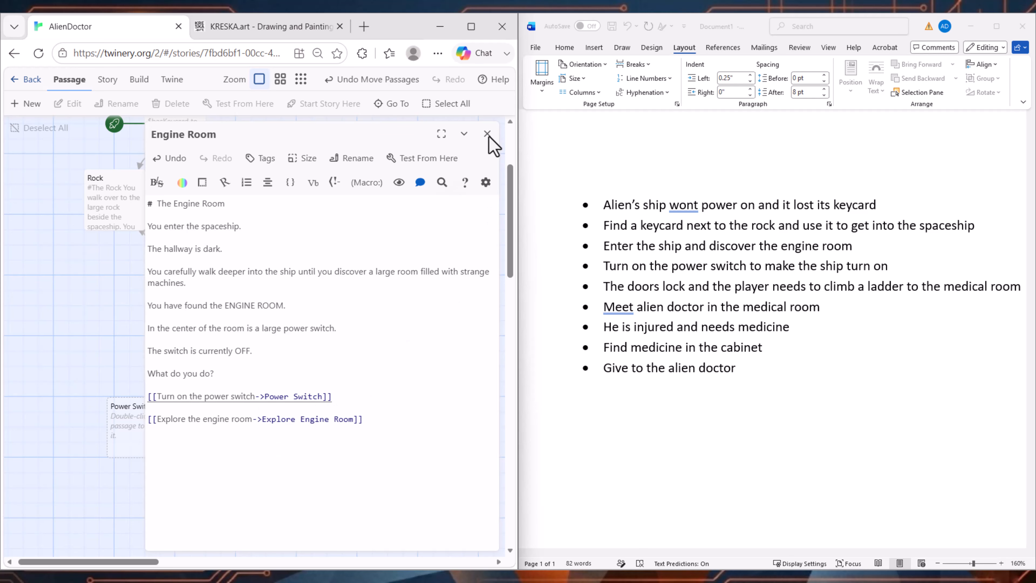
Step: Close the Engine Room editor and spread the Power Switch and Explore Engine Room passages apart below Engine Room
key(ctrl+minus)
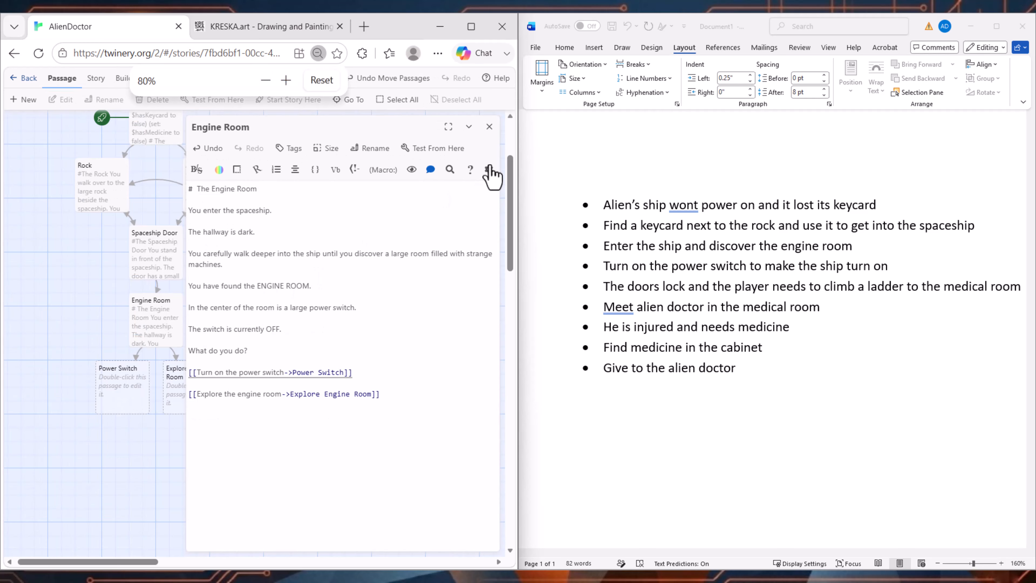
click(491, 128)
key(ctrl+plus)
key(ctrl+plus)
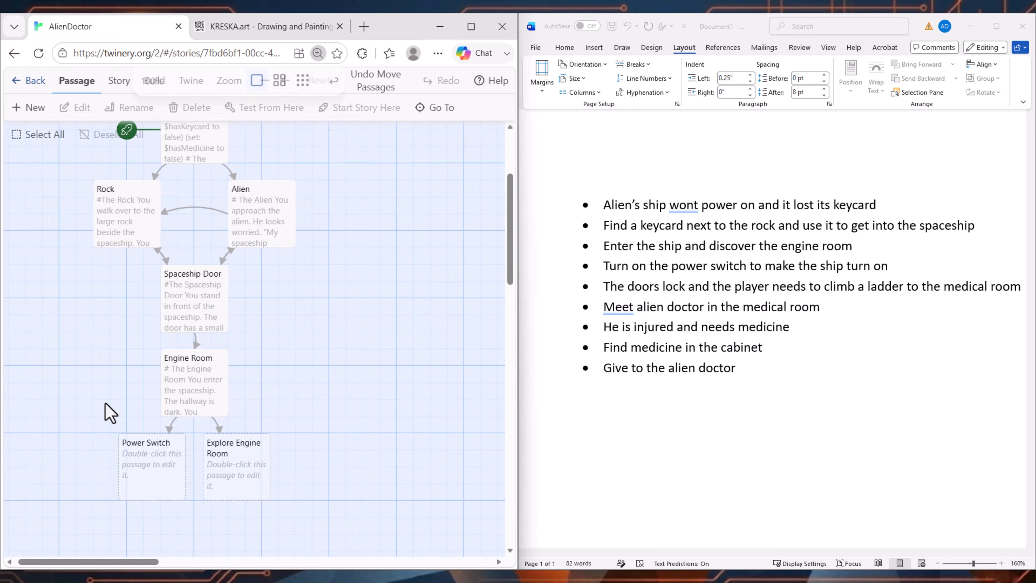
drag(144, 470, 102, 486)
drag(231, 477, 257, 493)
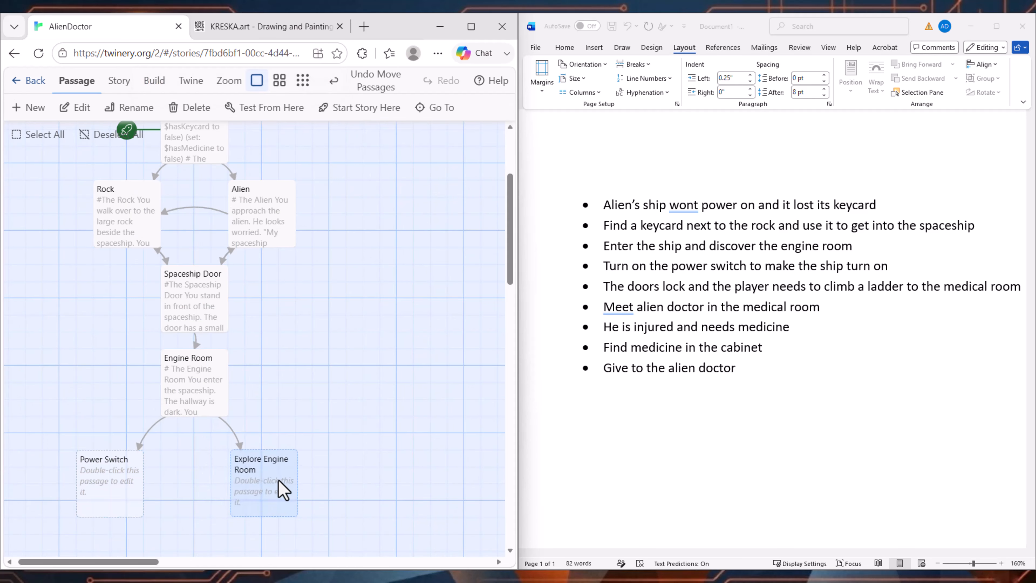
Step: Examine the story map's passages and connections from Start through Engine Room and Medical Room to Ending
scroll(318, 345, up, 4)
scroll(303, 410, down, 6)
scroll(229, 376, down, 1)
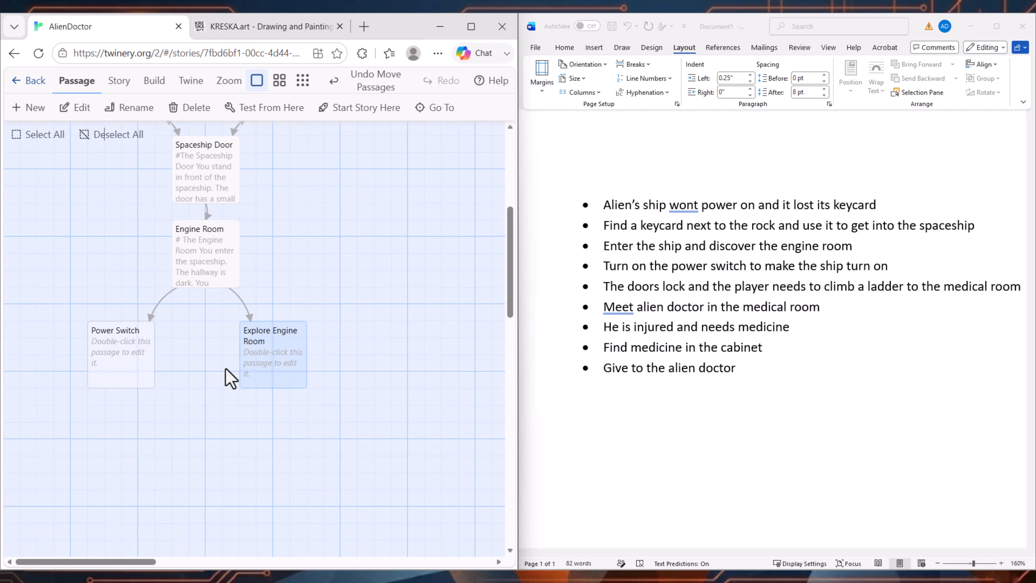
scroll(269, 358, down, 1)
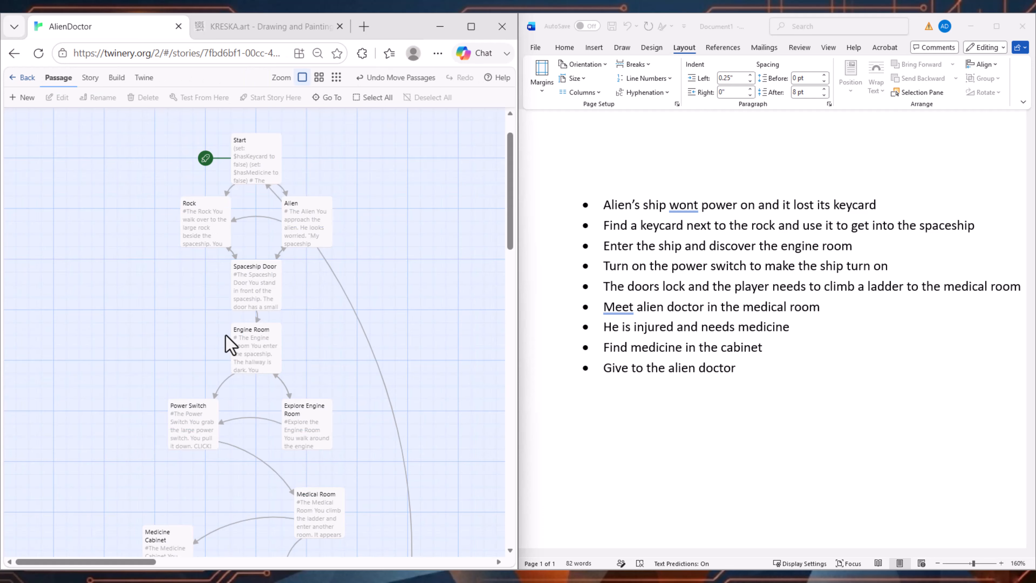
scroll(227, 369, up, 1)
scroll(234, 373, down, 3)
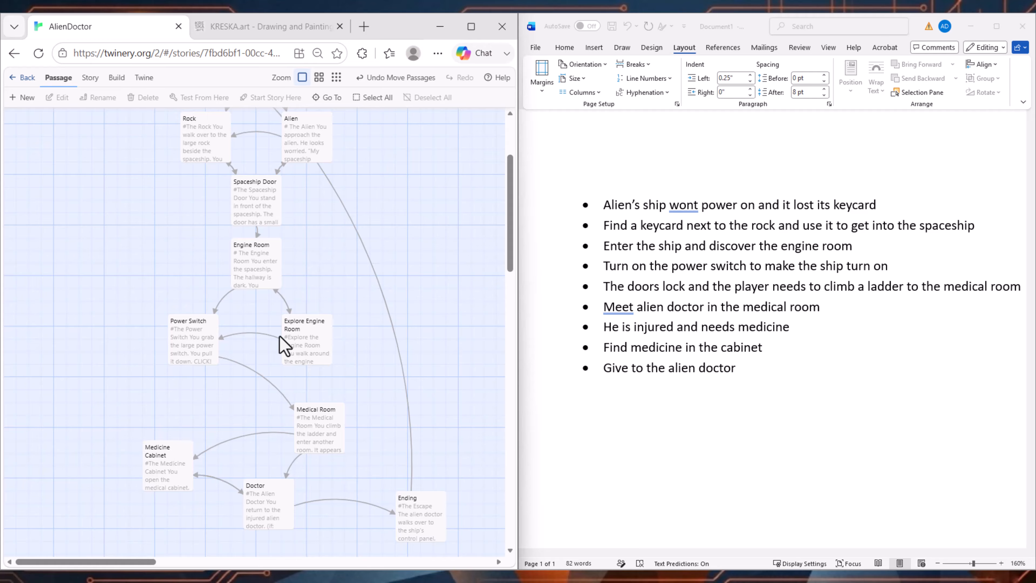
scroll(279, 343, up, 1)
ctrl+scroll(275, 338, up, 1)
scroll(333, 308, down, 2)
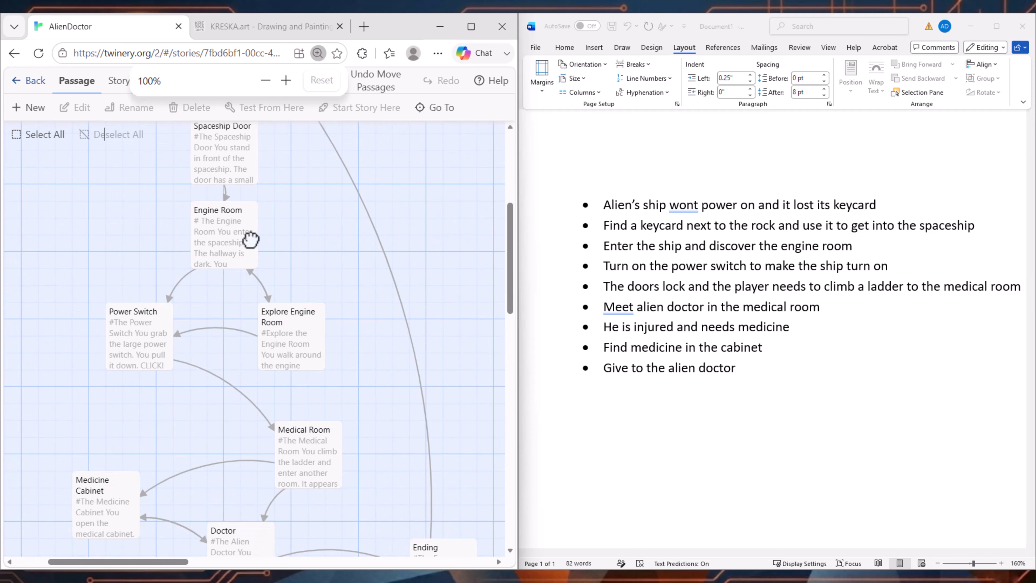
ctrl+scroll(240, 310, up, 1)
drag(246, 316, 232, 248)
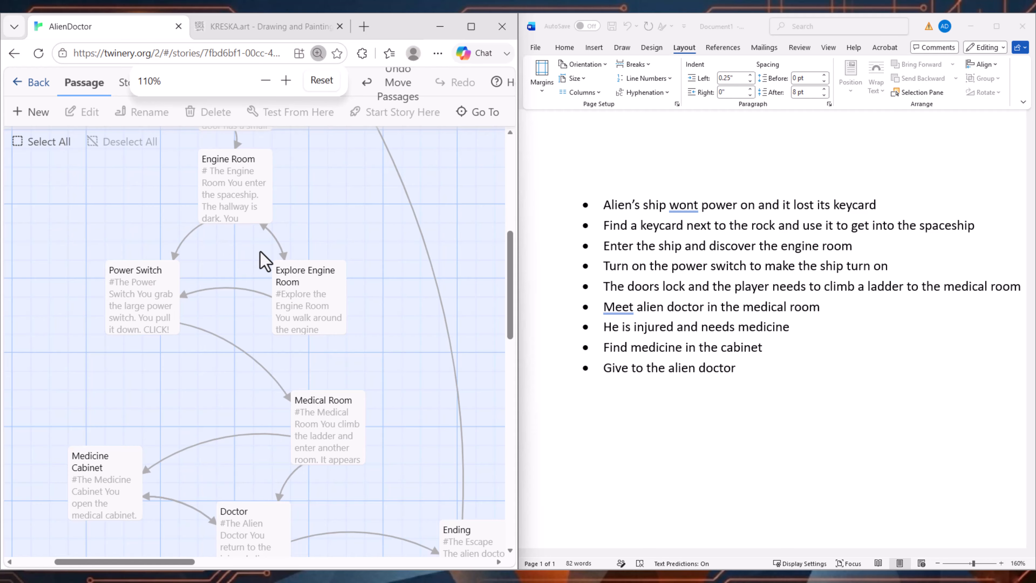
drag(346, 228, 357, 276)
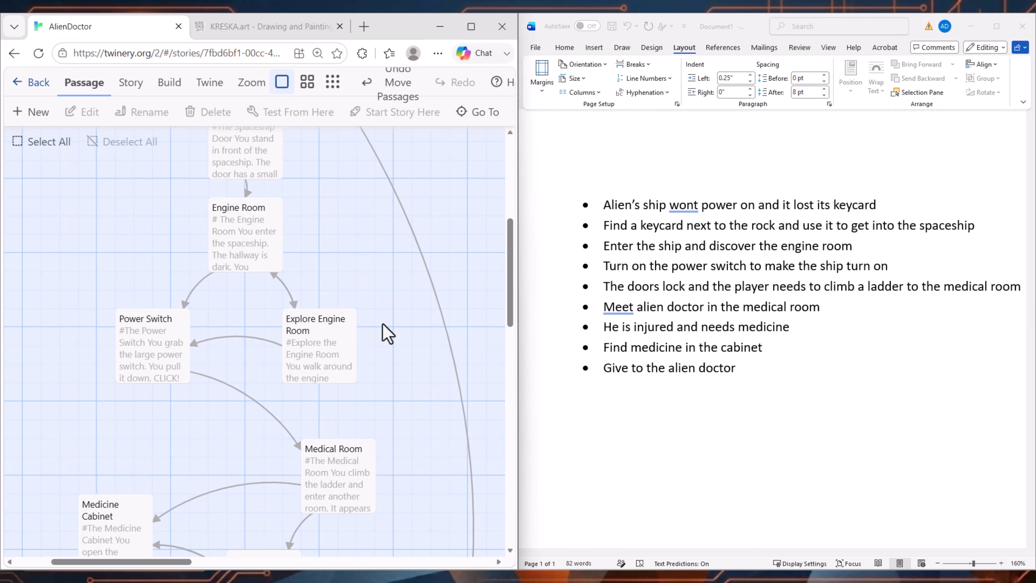
drag(382, 325, 371, 297)
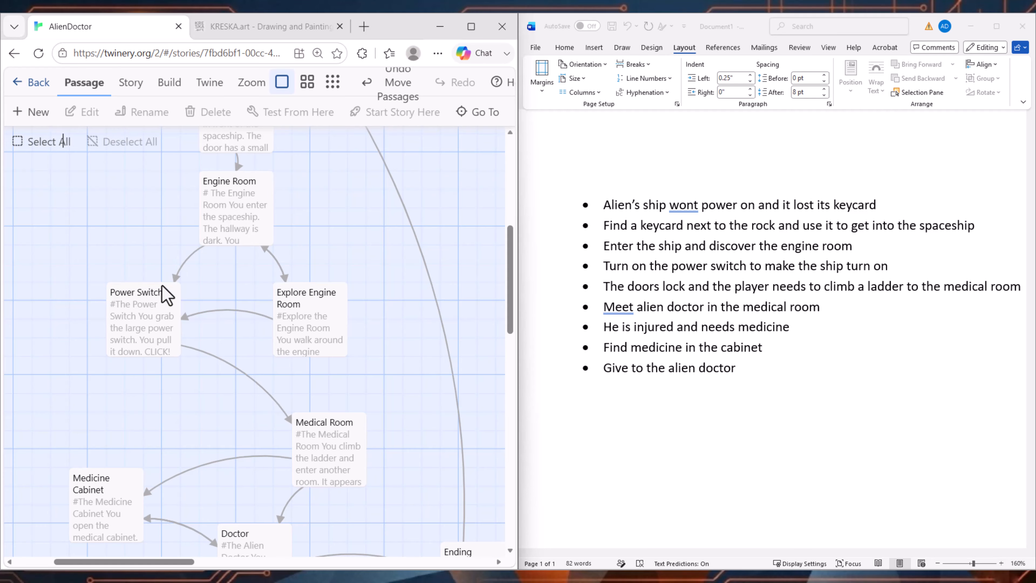
Step: Check the Word outline, reopen the Engine Room passage for review and maximize the browser window
click(644, 286)
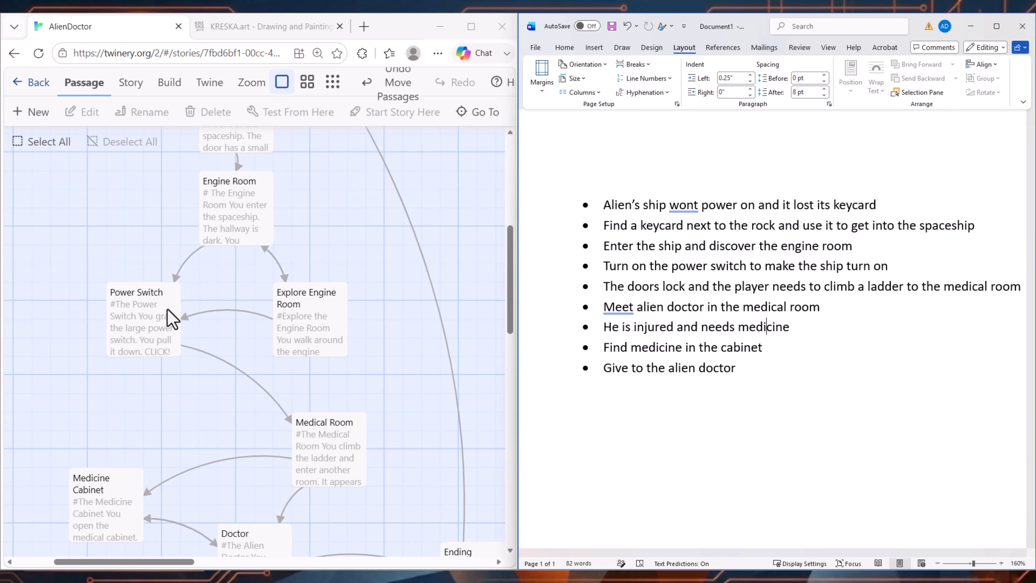
double_click(239, 235)
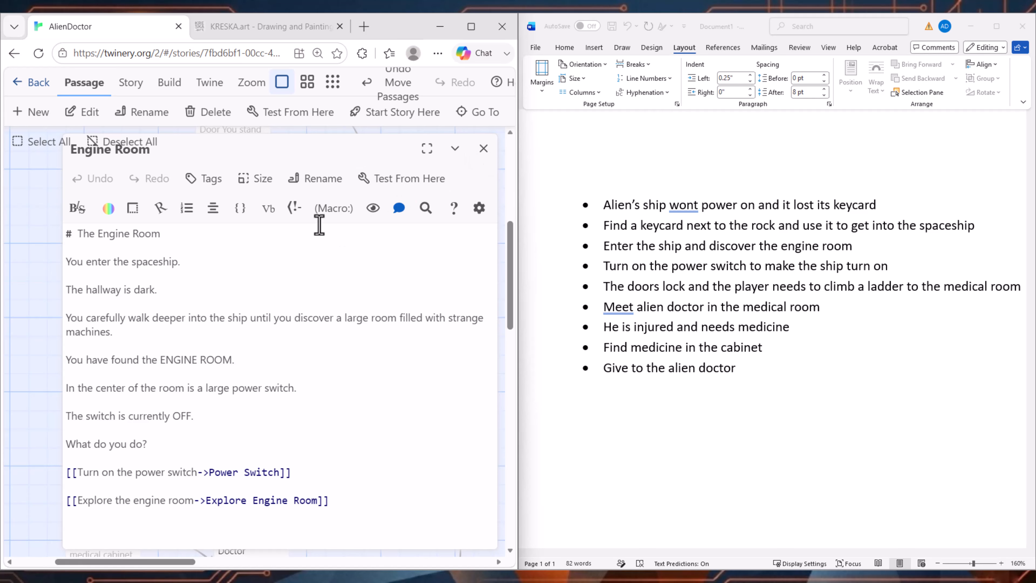
key(ctrl+minus)
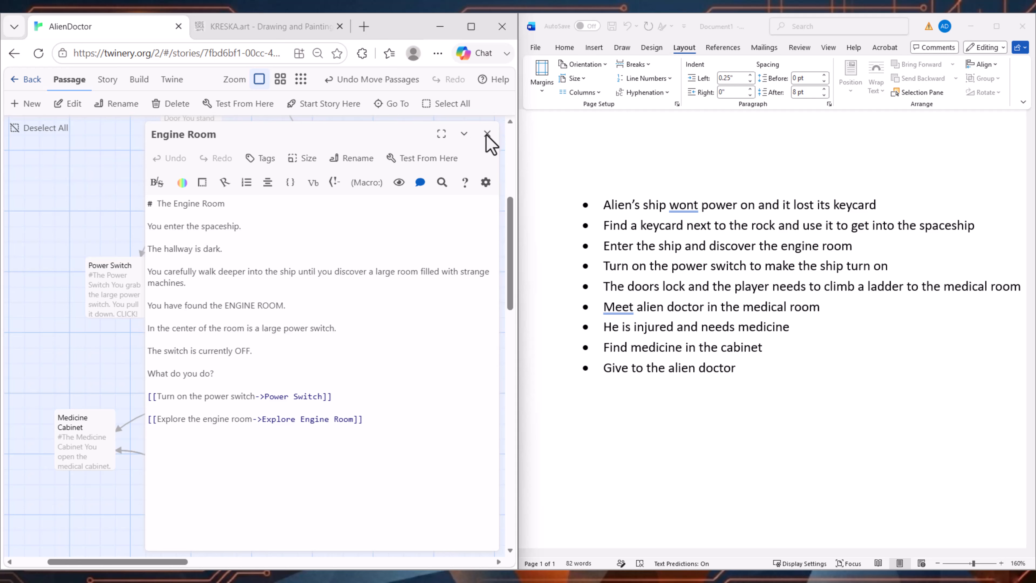
click(472, 26)
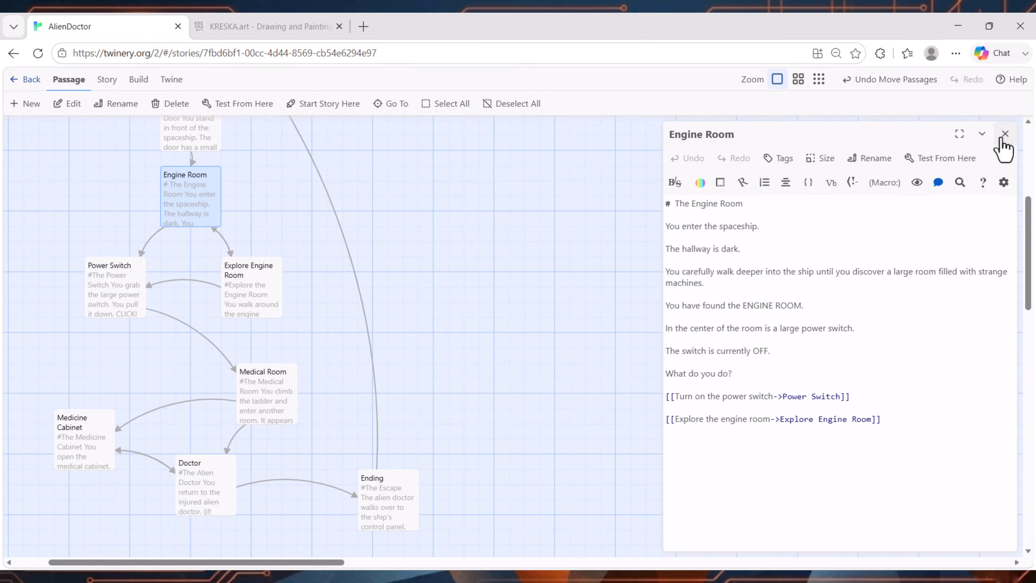
Step: Close the Engine Room editor, open the Power Switch passage and review its text and ladder link to Medical Room
click(1005, 134)
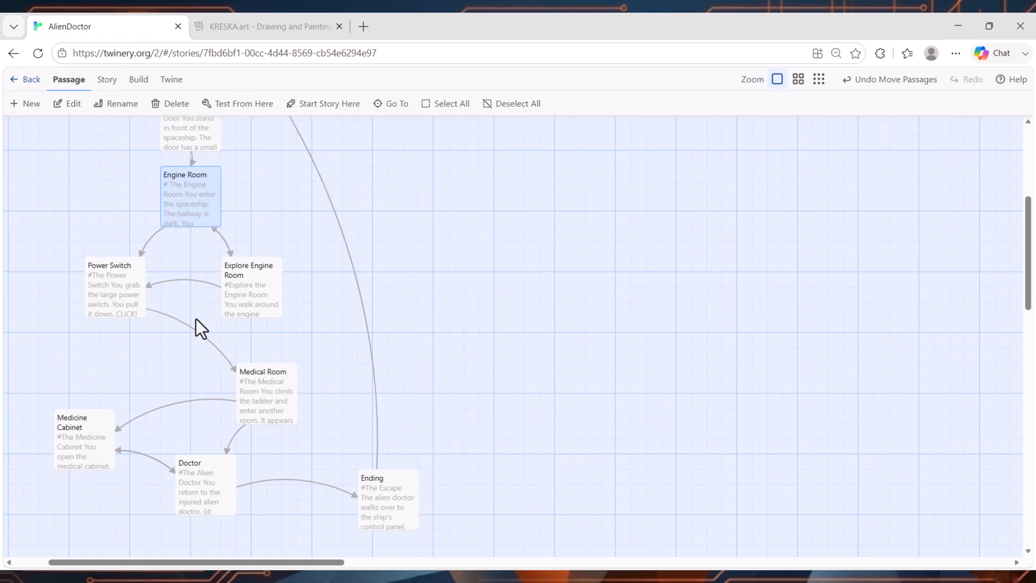
double_click(254, 280)
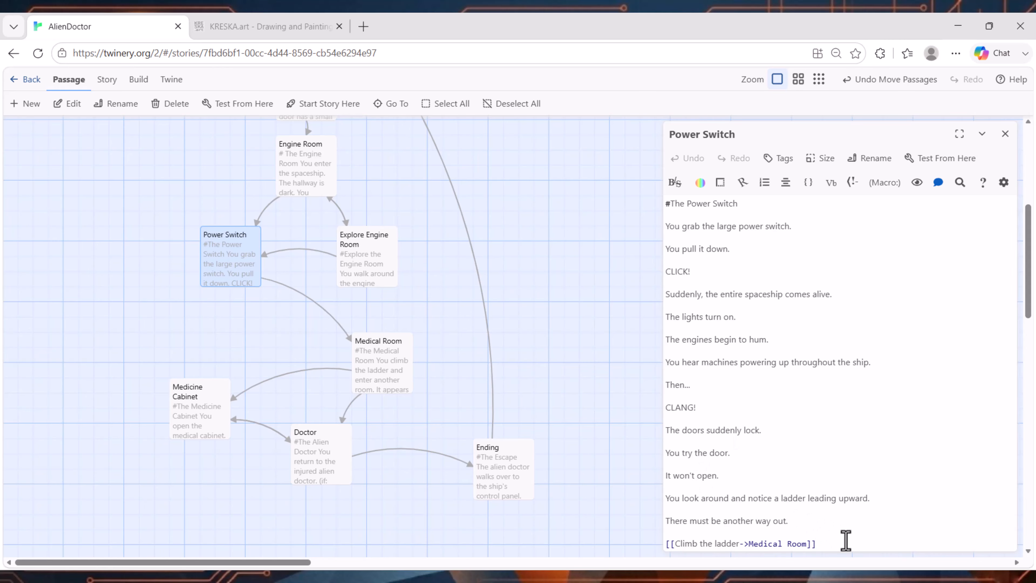
drag(850, 544, 660, 547)
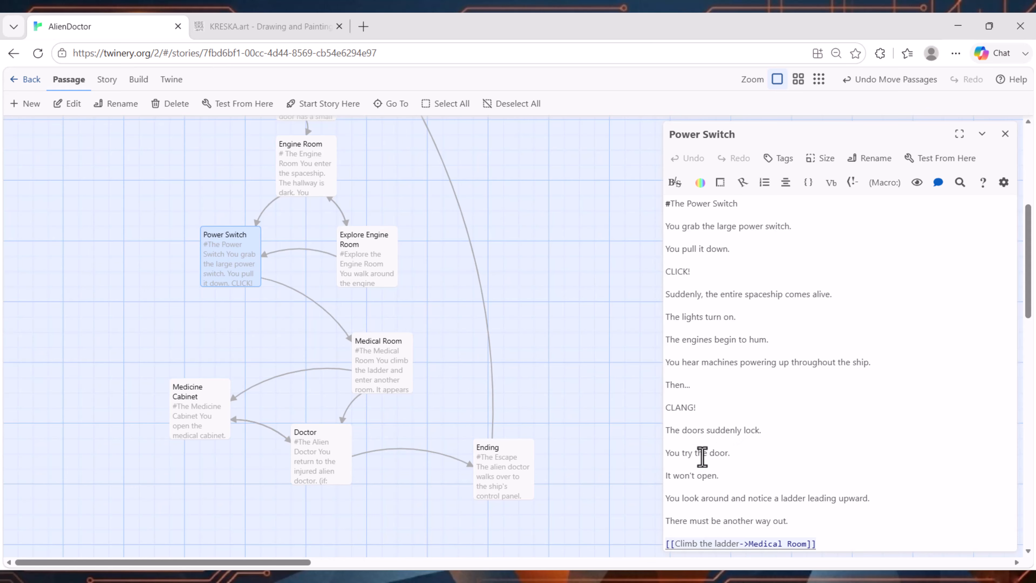
click(868, 497)
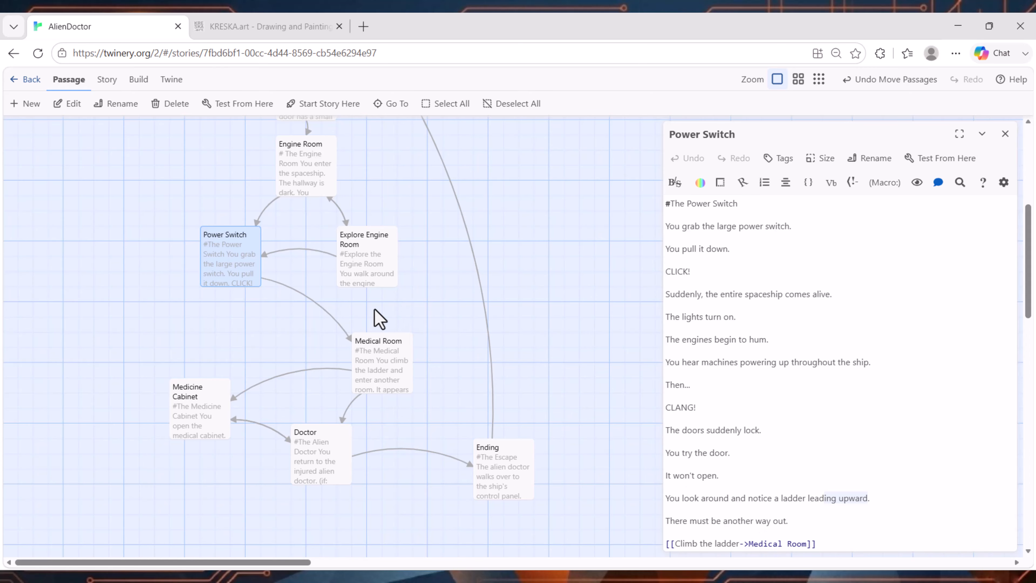
Step: Move the Power Switch passage slightly lower on the story map and check the layout from Start down to Explore Engine Room
mouse_move(216, 255)
mouse_down()
mouse_move(218, 282)
mouse_move(217, 270)
mouse_up()
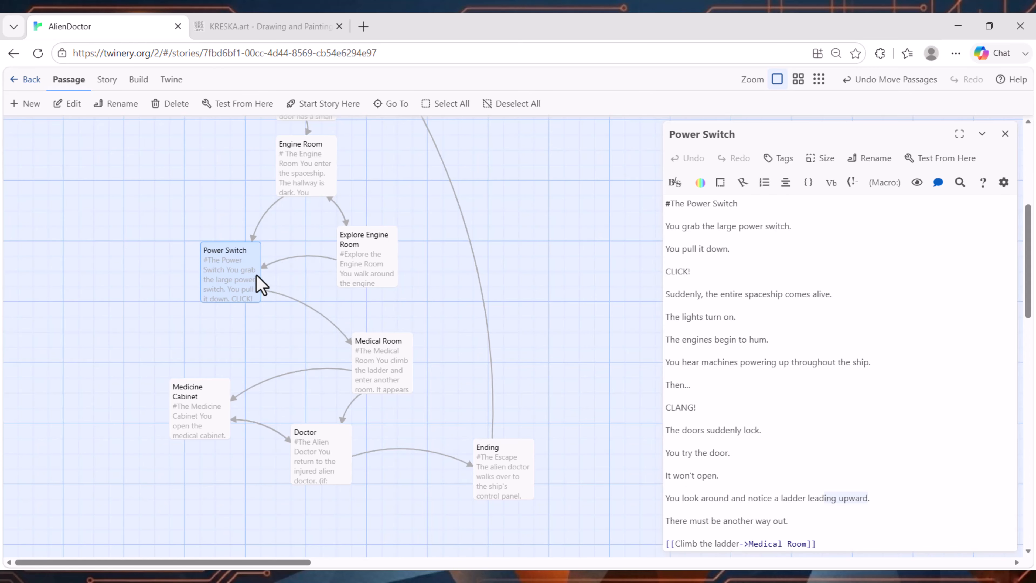
scroll(220, 231, up, 3)
scroll(219, 231, up, 2)
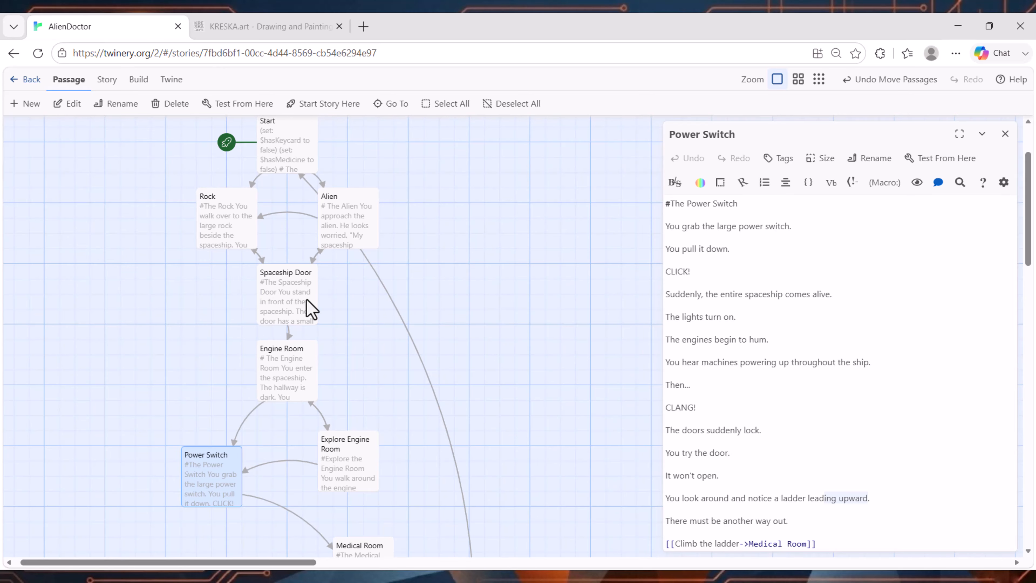
scroll(125, 317, up, 2)
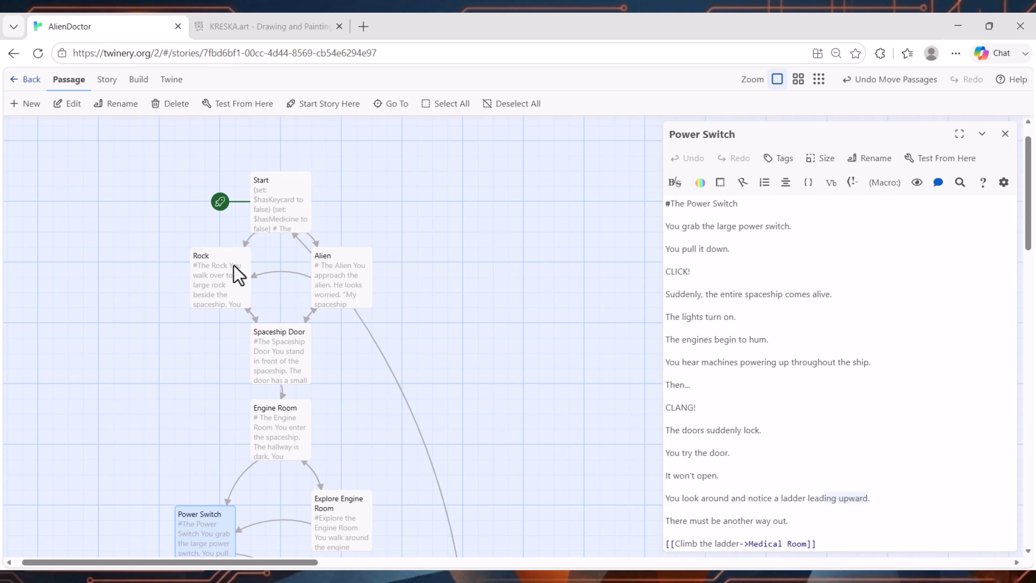
scroll(280, 215, down, 3)
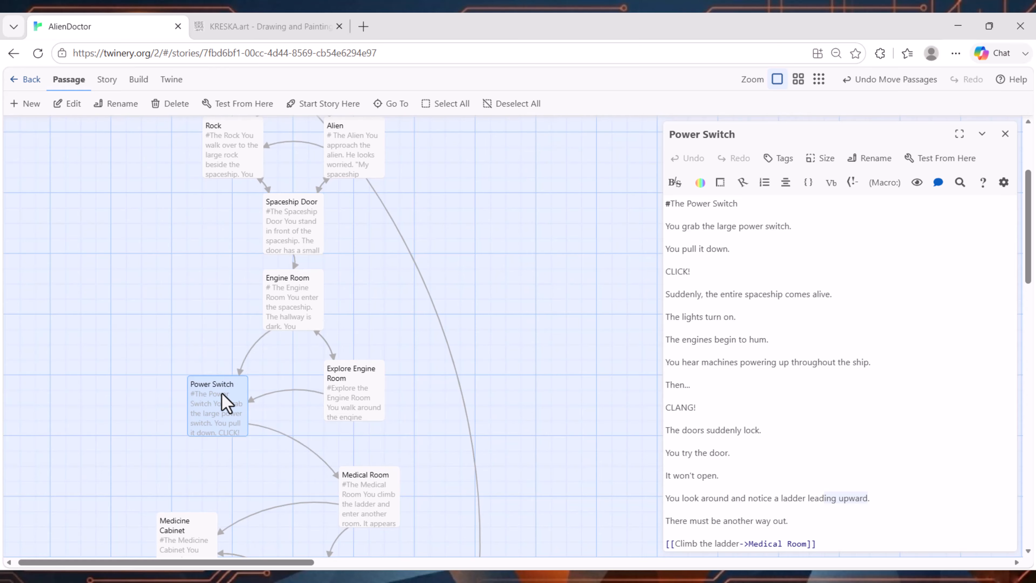
scroll(424, 416, down, 3)
click(359, 269)
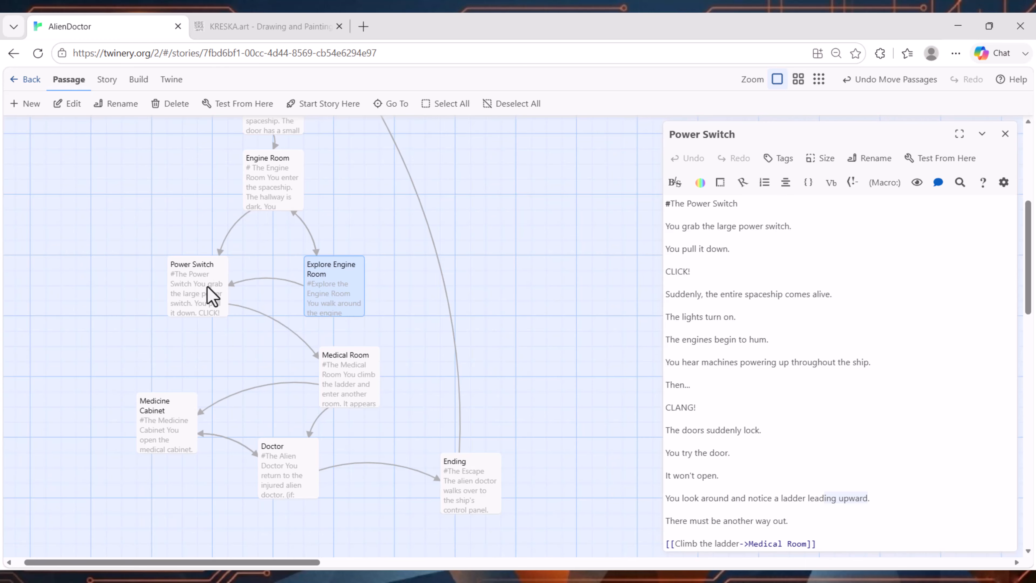
drag(200, 301, 193, 309)
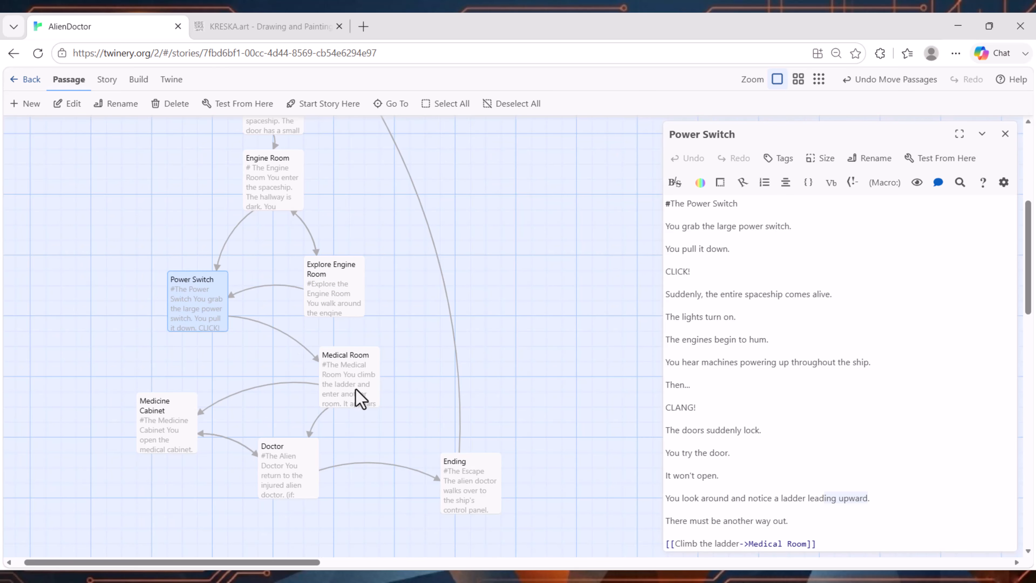
Step: Move Medicine Cabinet and Doctor together slightly further from Medical Room, and shift Ending farther away from Doctor
scroll(359, 392, down, 2)
drag(126, 408, 294, 336)
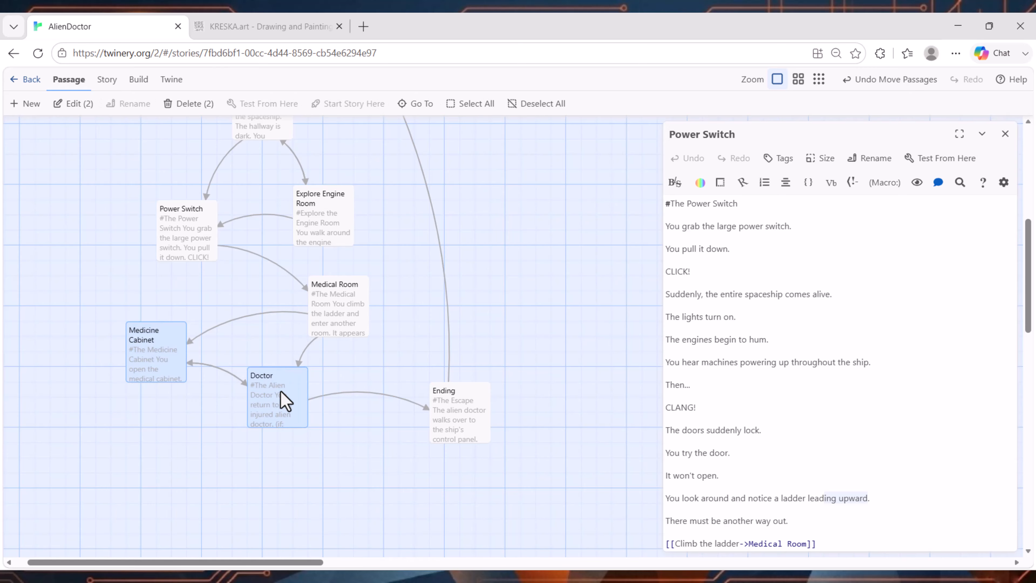
drag(282, 398, 267, 429)
drag(459, 412, 496, 412)
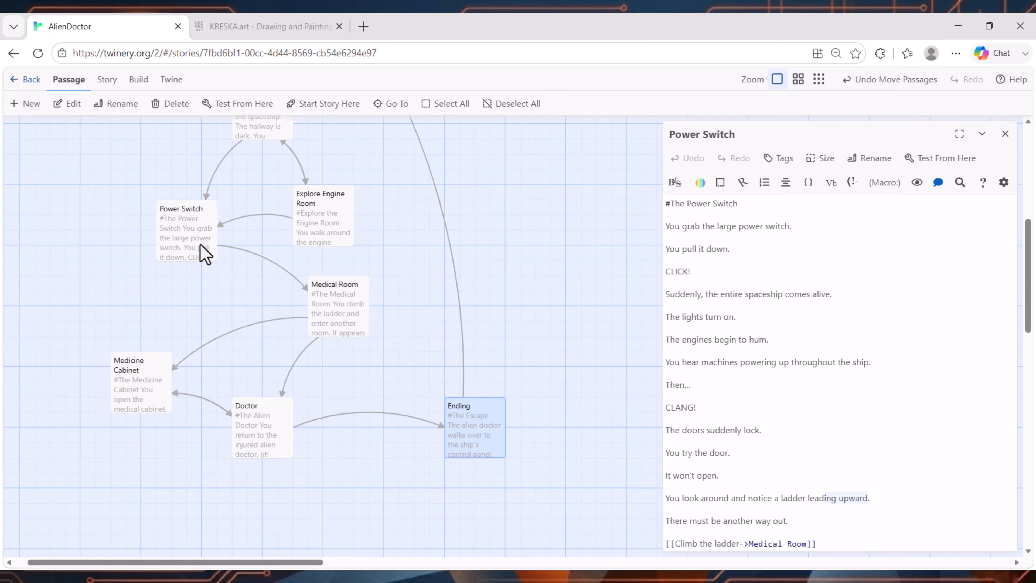
Step: Open the Medical Room and Medicine Cabinet passages and review their links and the line setting $hasMedicine to true
double_click(349, 322)
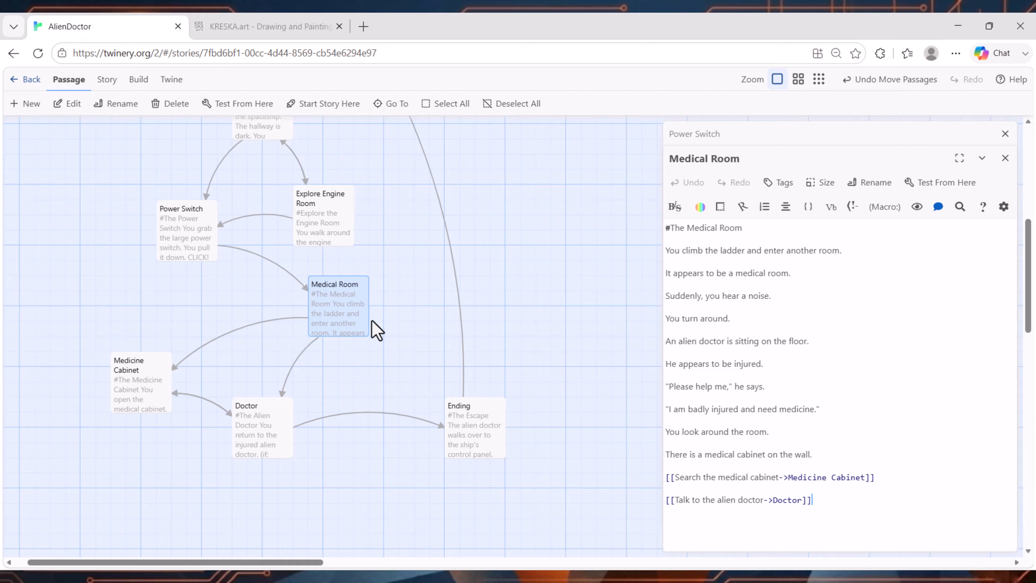
double_click(134, 392)
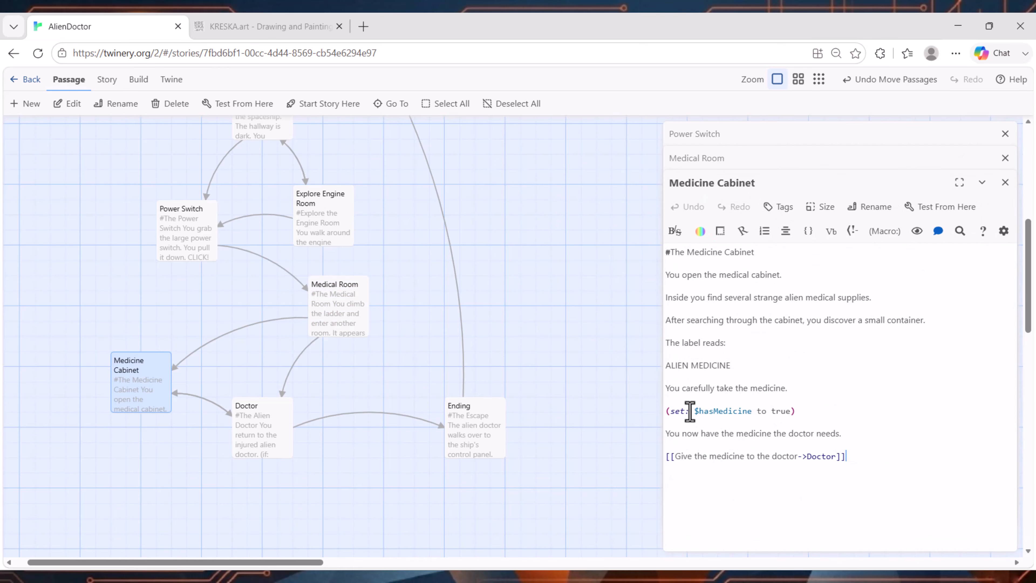
drag(695, 412, 819, 413)
Step: Open the Doctor passage and examine its $hasMedicine condition, if branch and else branch
double_click(244, 451)
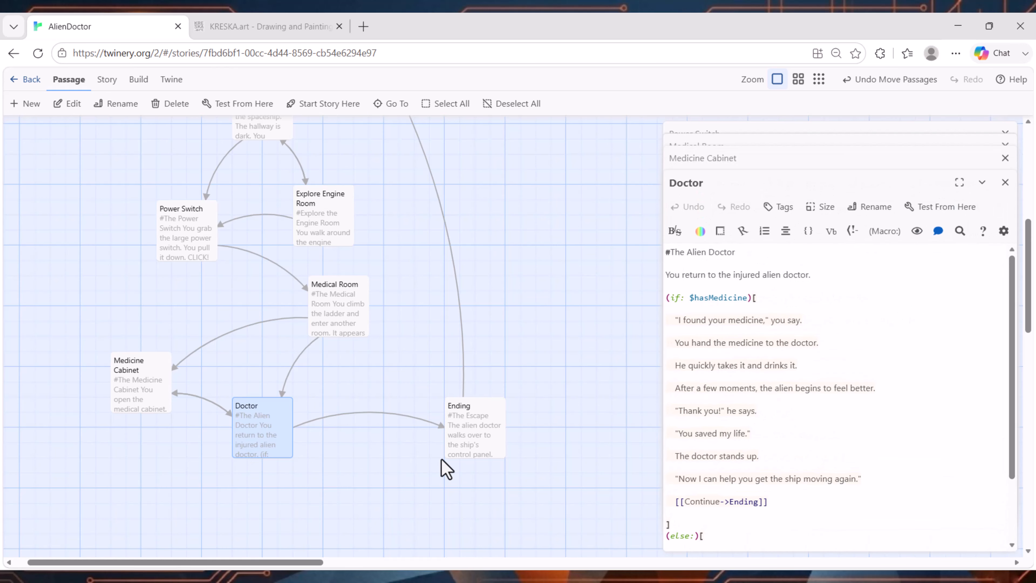
scroll(751, 385, down, 2)
scroll(751, 384, up, 2)
click(800, 303)
click(733, 353)
click(674, 317)
drag(676, 317, 745, 310)
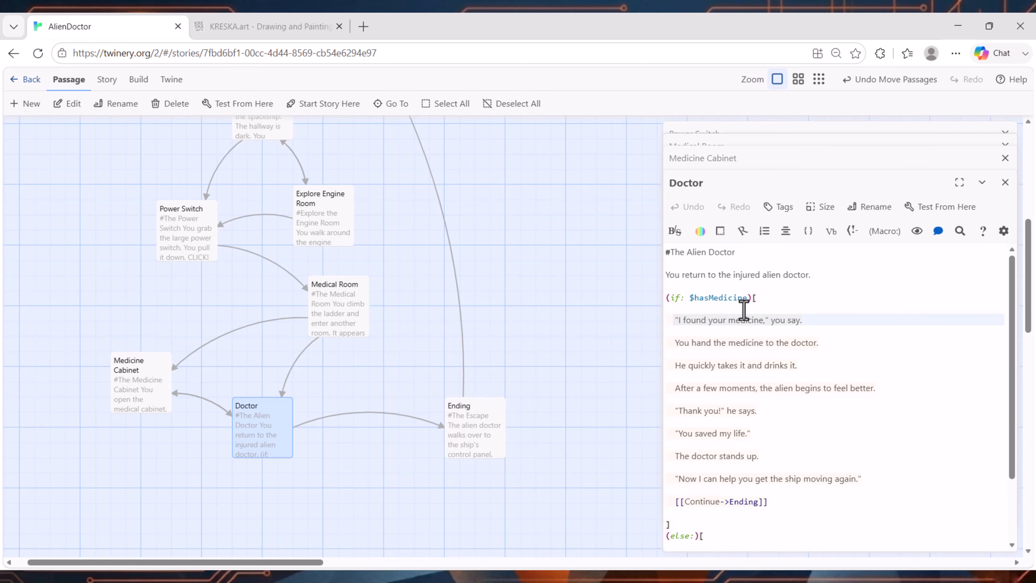
Step: Compare Medicine Cabinet's (set: $hasMedicine to true) line with the Doctor passage's else branch and its link back to Medicine Cabinet
double_click(142, 380)
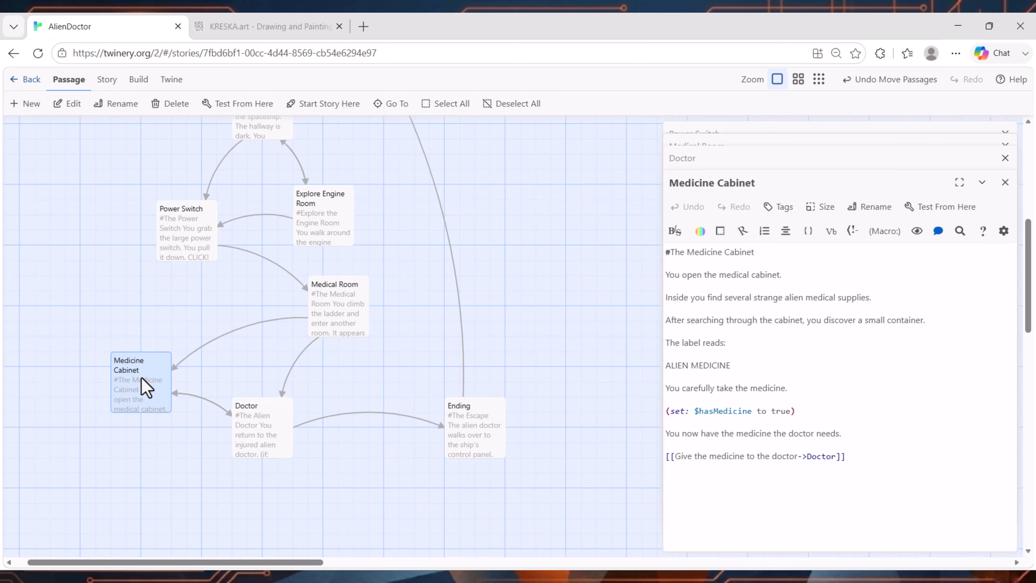
click(751, 414)
click(252, 439)
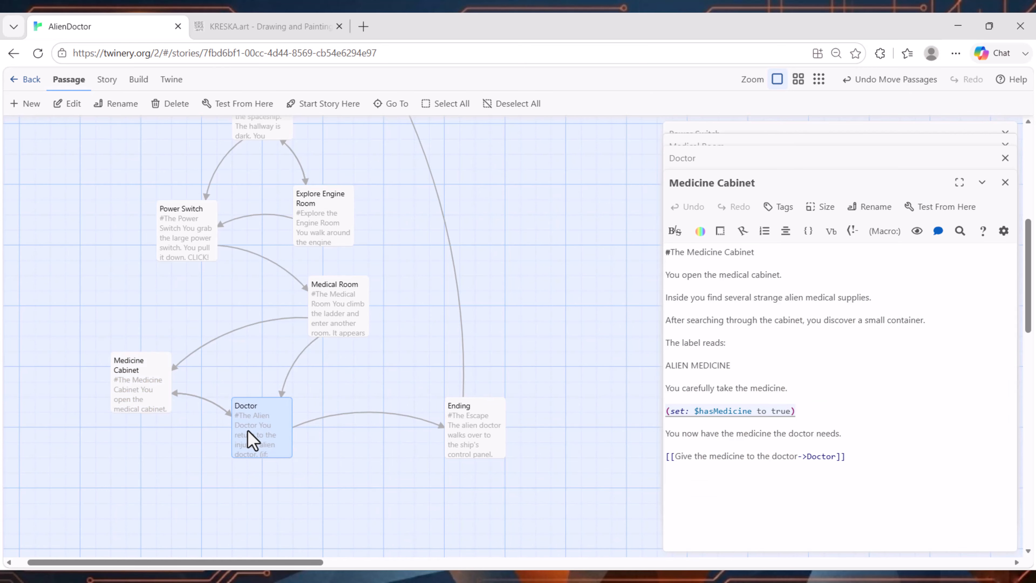
double_click(253, 439)
scroll(704, 340, down, 3)
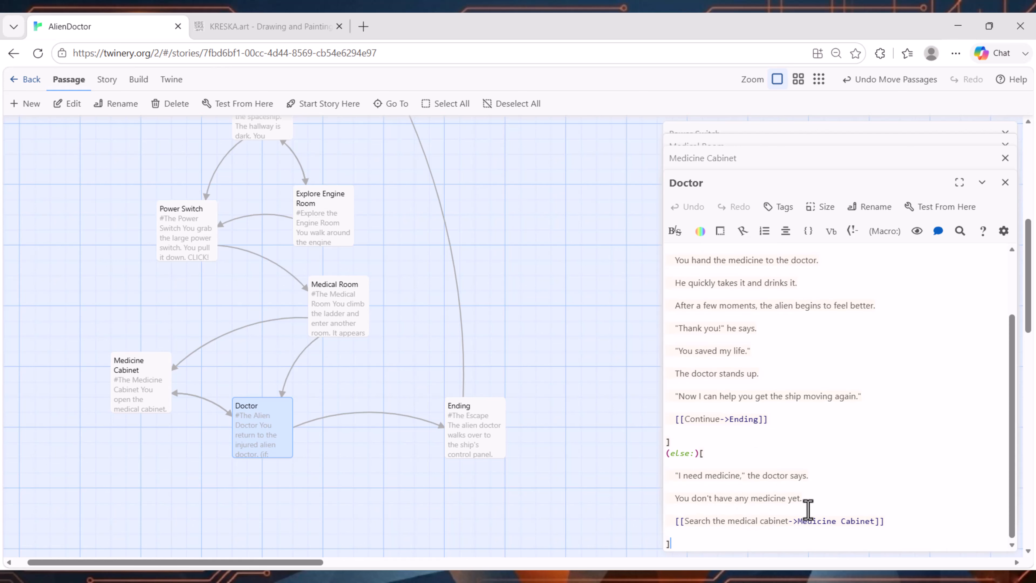
double_click(151, 399)
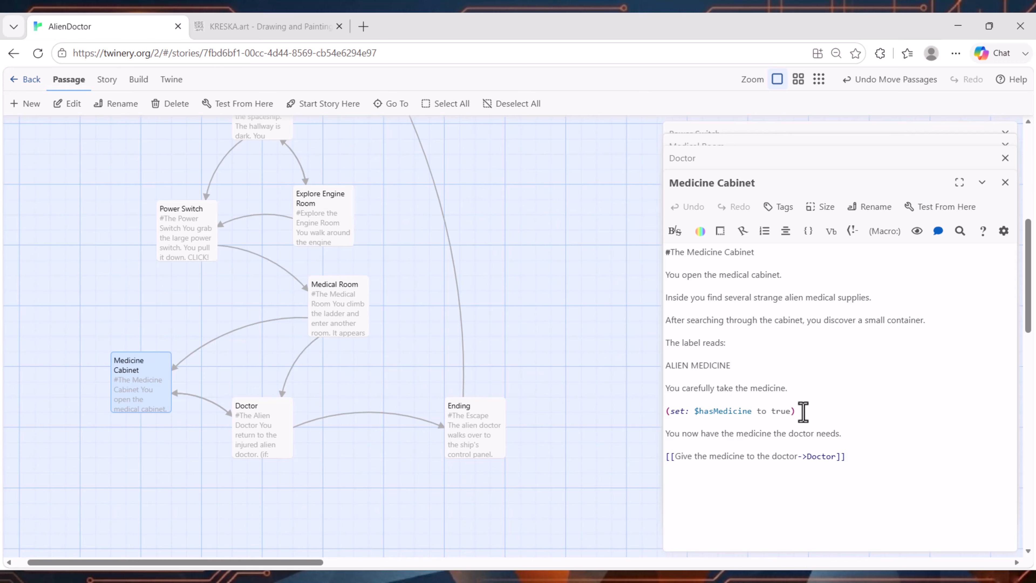
drag(801, 412, 651, 419)
double_click(266, 433)
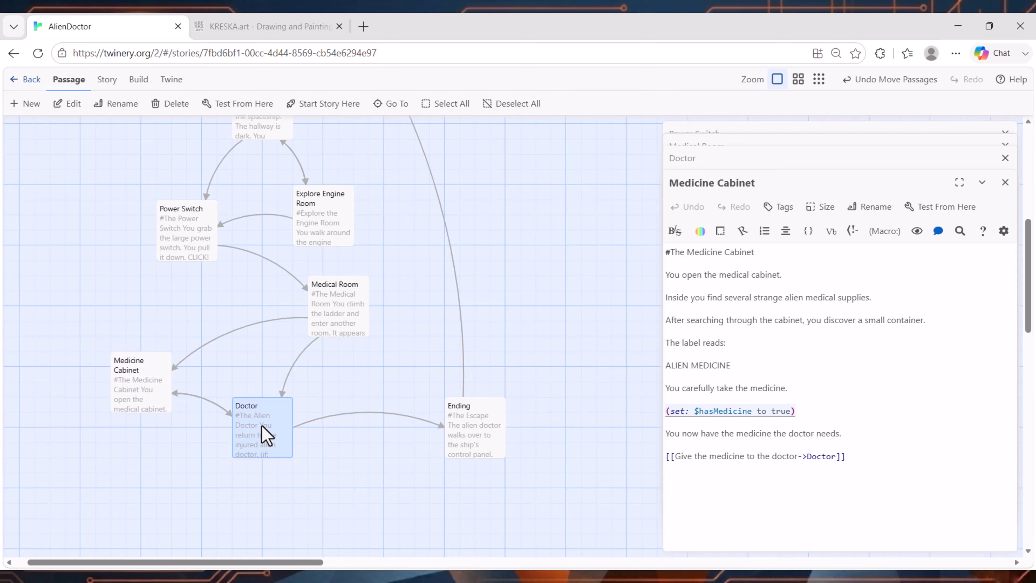
Step: Open the Ending passage, test the story from there and read The Escape through to its Play Again link
click(470, 421)
double_click(473, 425)
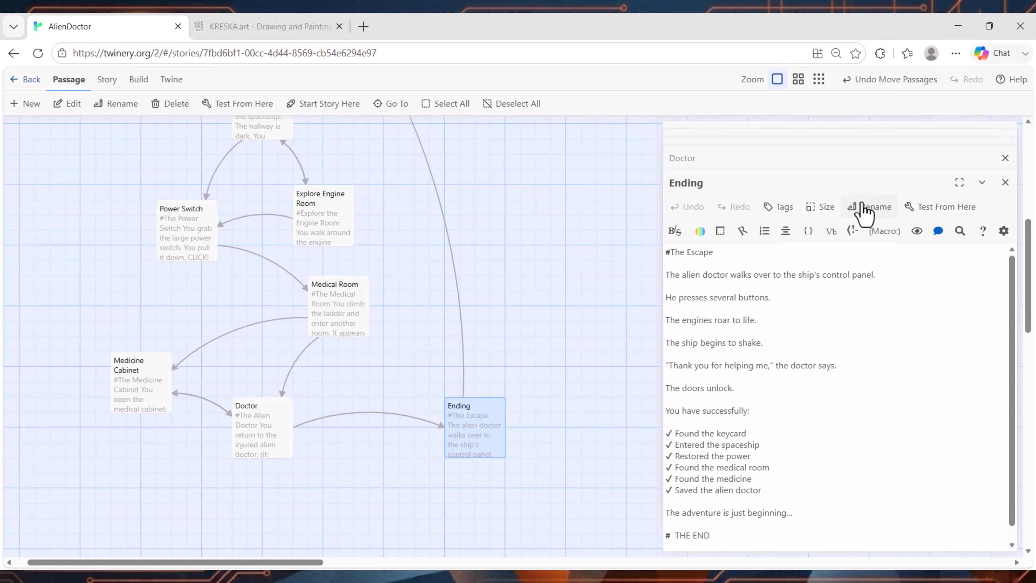
click(941, 209)
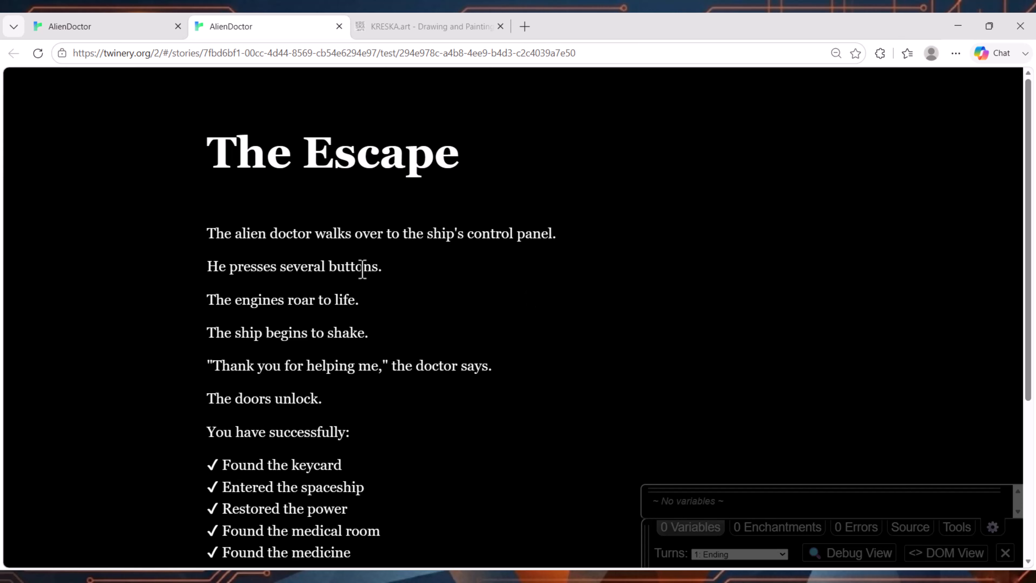
scroll(251, 220, down, 5)
drag(206, 235, 442, 405)
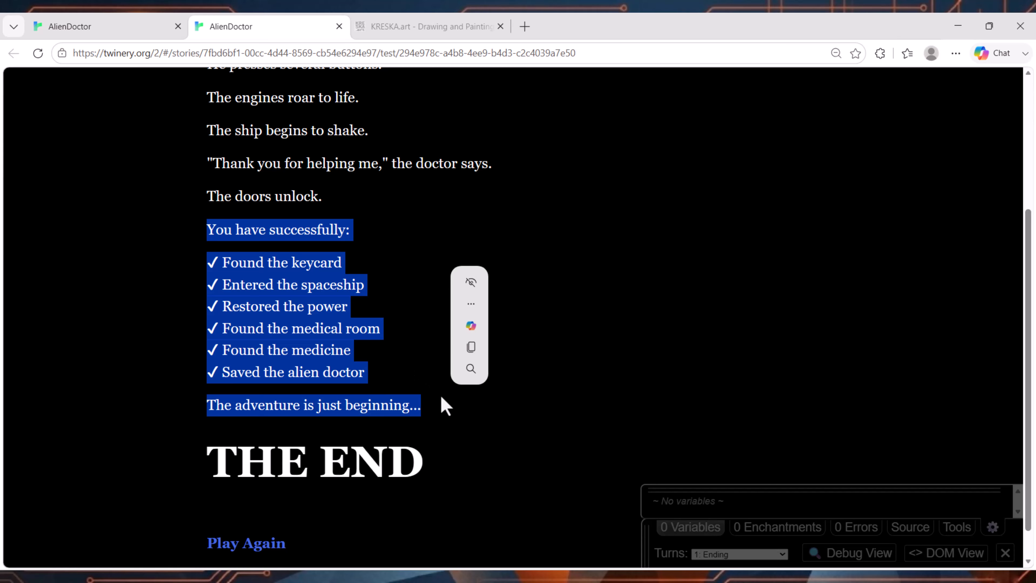
scroll(442, 405, down, 1)
click(357, 421)
Step: Replay the story from Start, searching near the rock, entering the spaceship and turning on the power switch
click(257, 506)
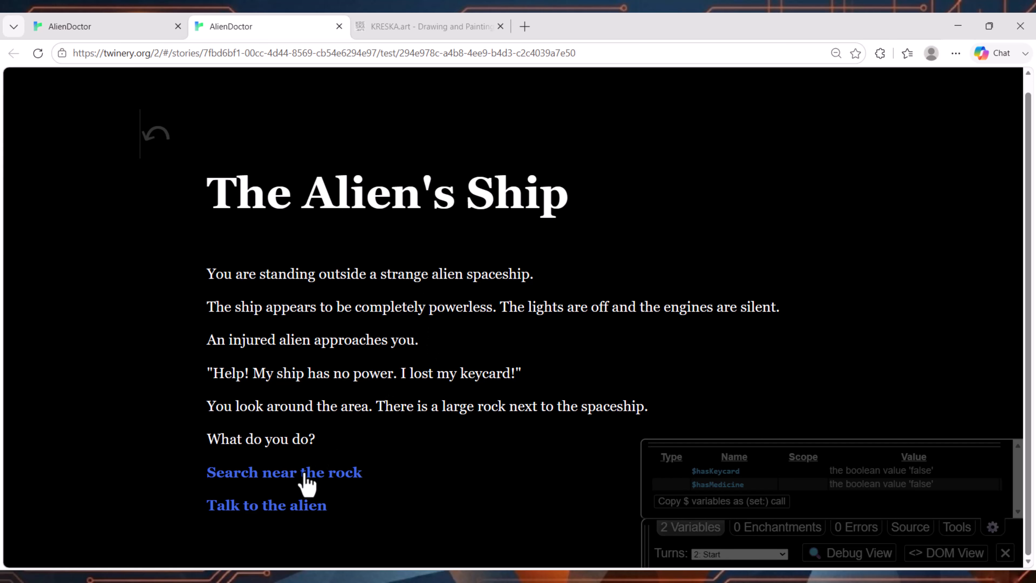
click(277, 474)
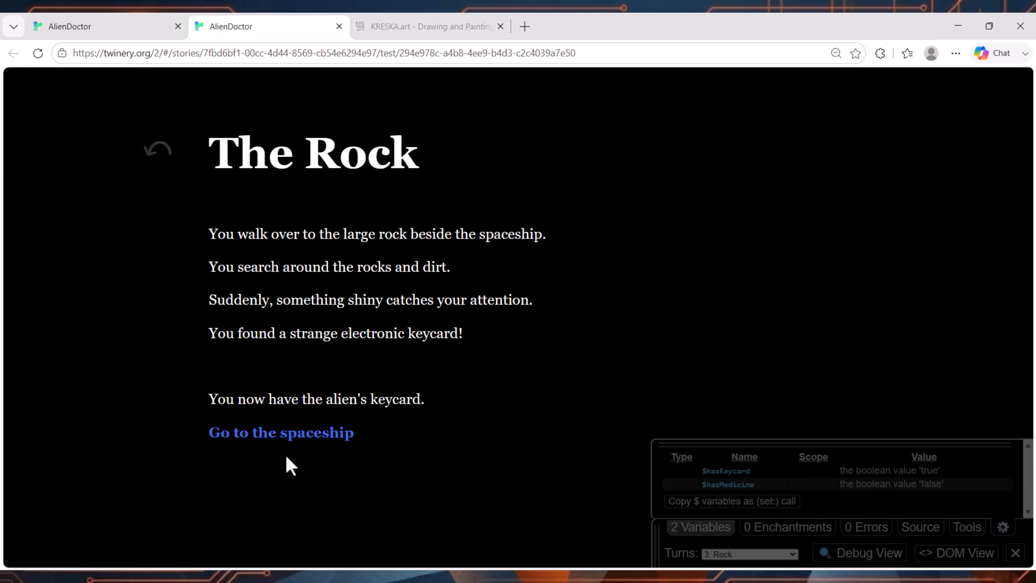
click(294, 435)
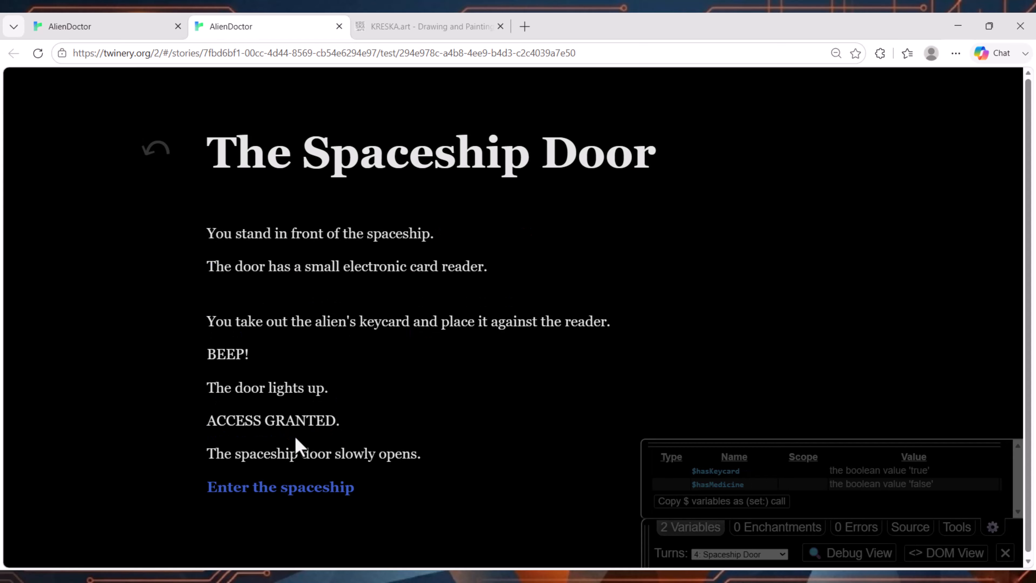
click(292, 488)
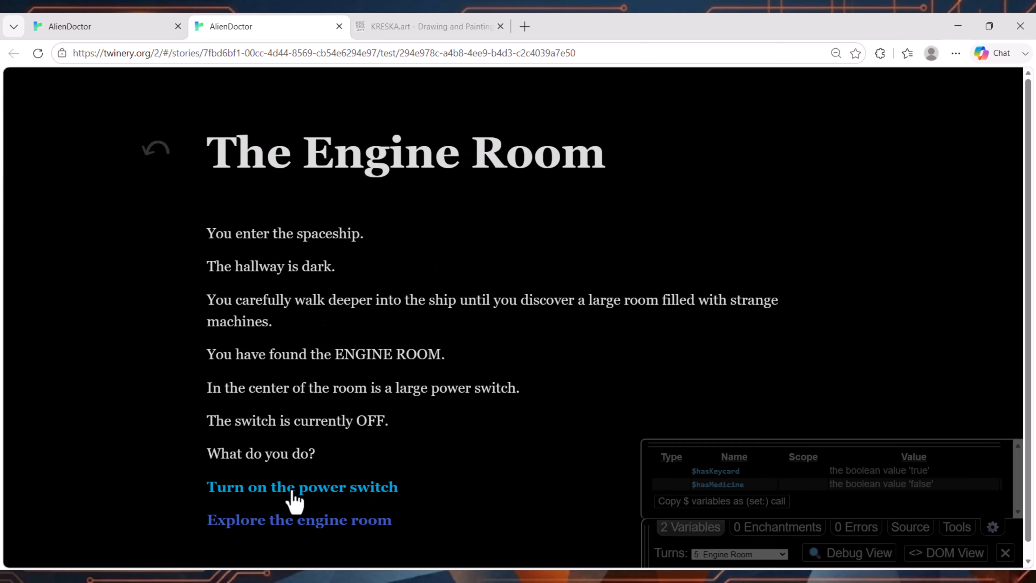
click(376, 490)
scroll(386, 216, down, 3)
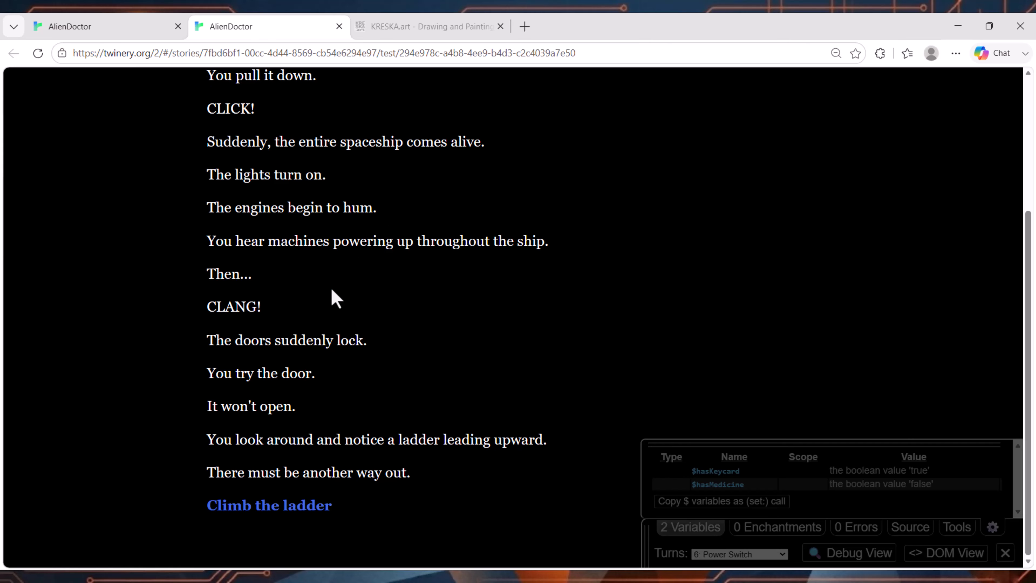
Step: Climb the ladder, talk to the alien doctor without medicine, search the medical cabinet, give him the medicine and read his response
click(284, 505)
scroll(343, 282, down, 2)
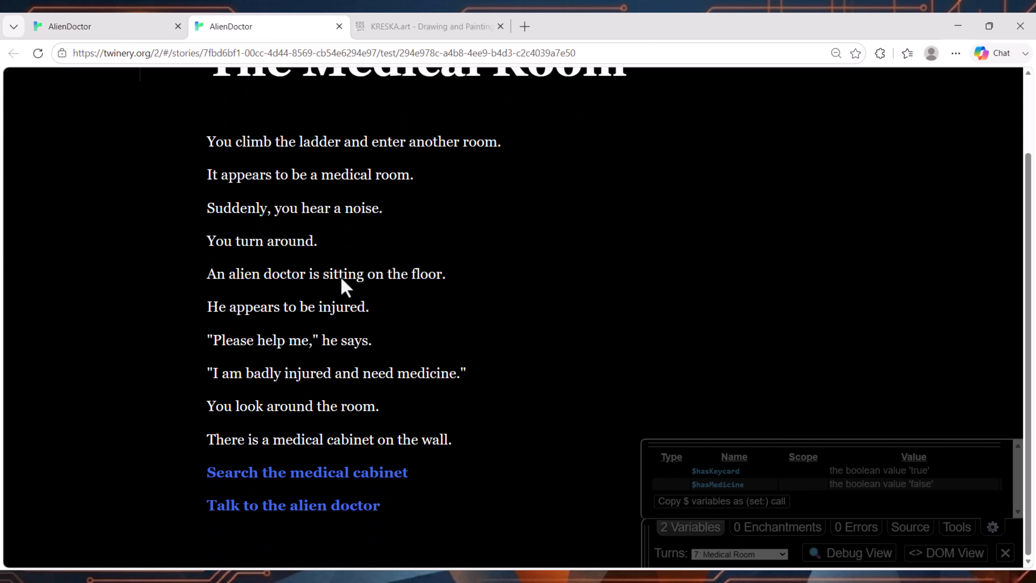
click(322, 506)
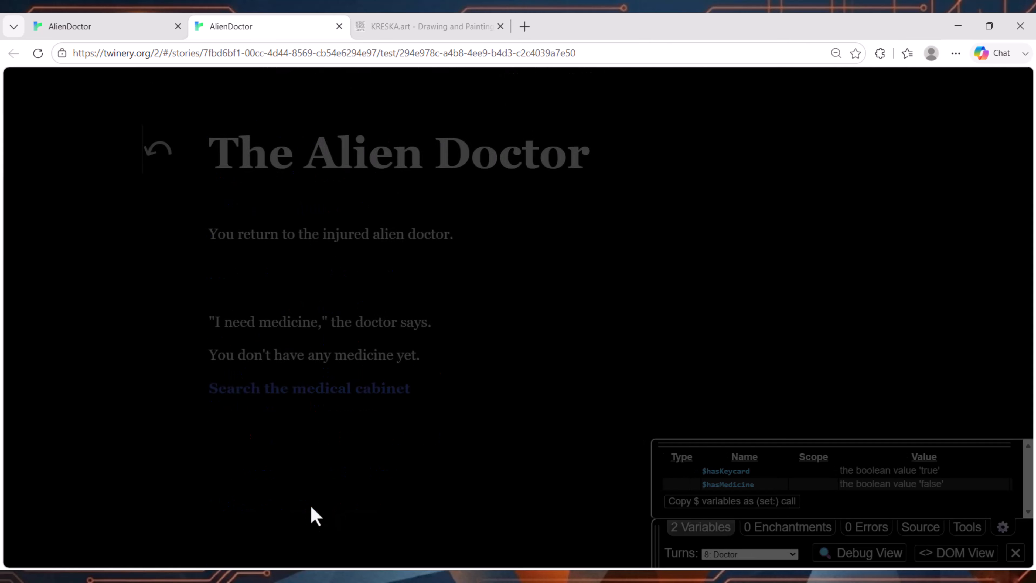
click(369, 390)
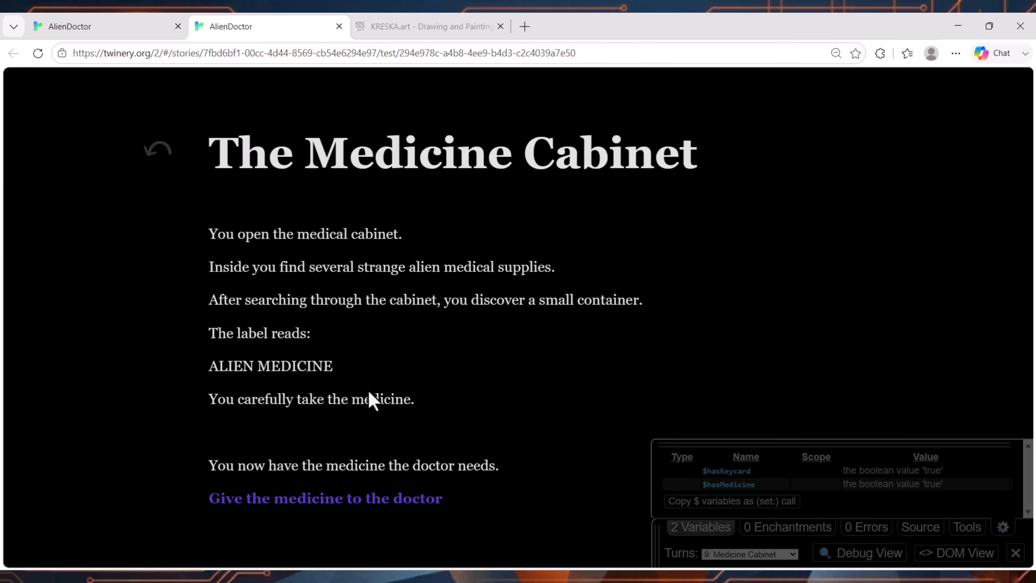
click(332, 501)
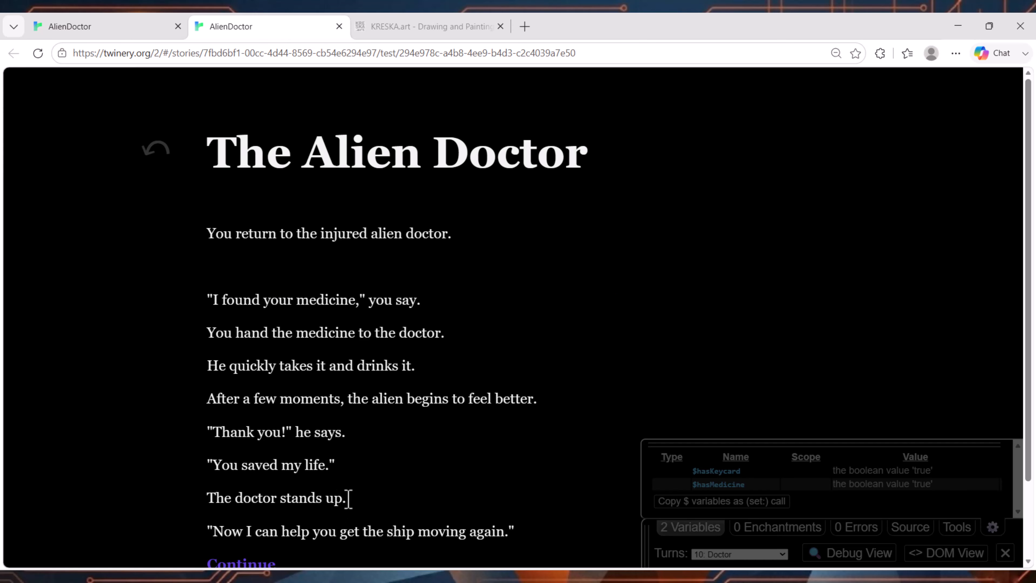
scroll(486, 369, down, 2)
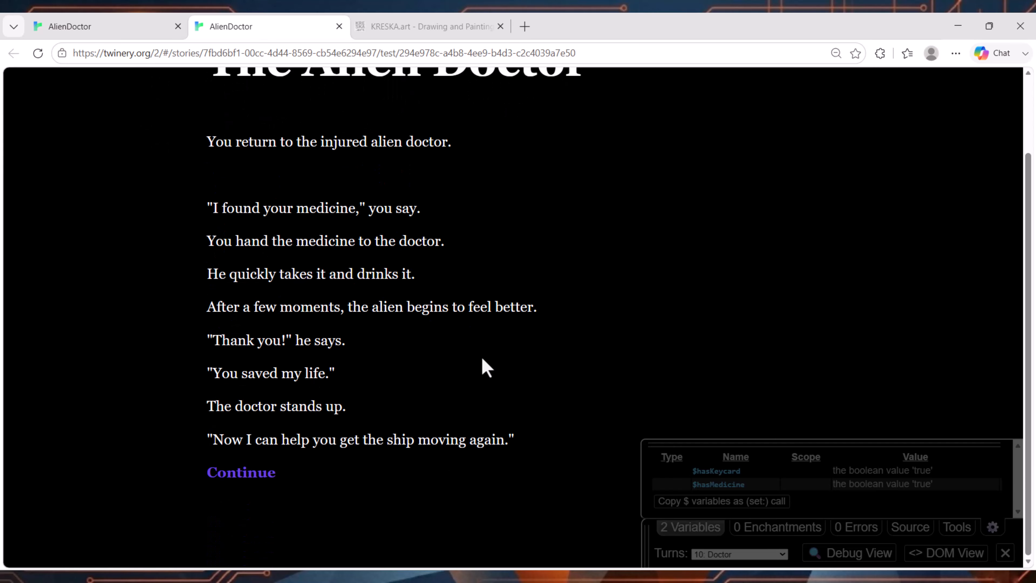
drag(208, 132, 516, 442)
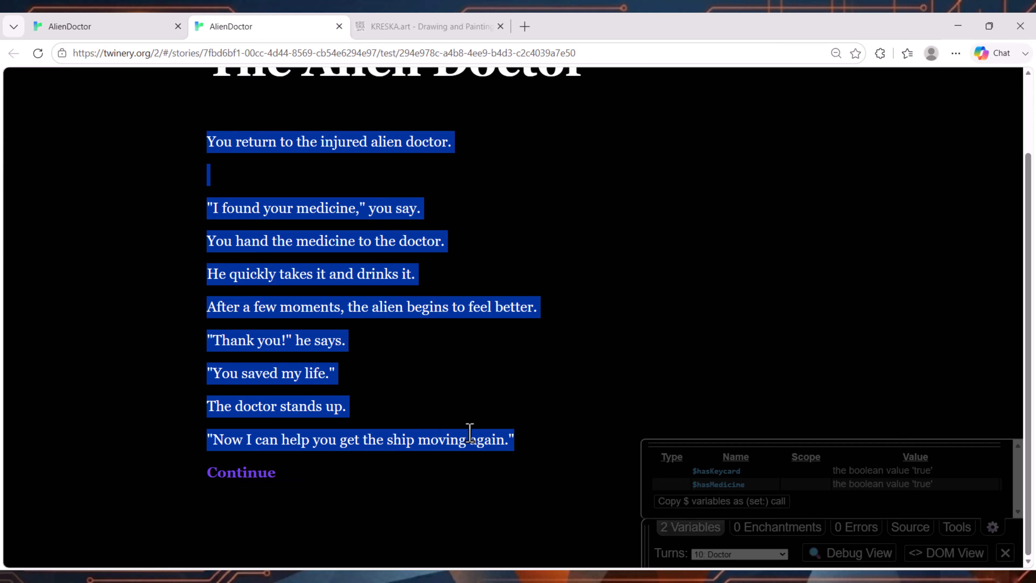
Step: Continue from the Doctor passage to the ending and read The Escape through to THE END
click(235, 474)
scroll(291, 315, down, 5)
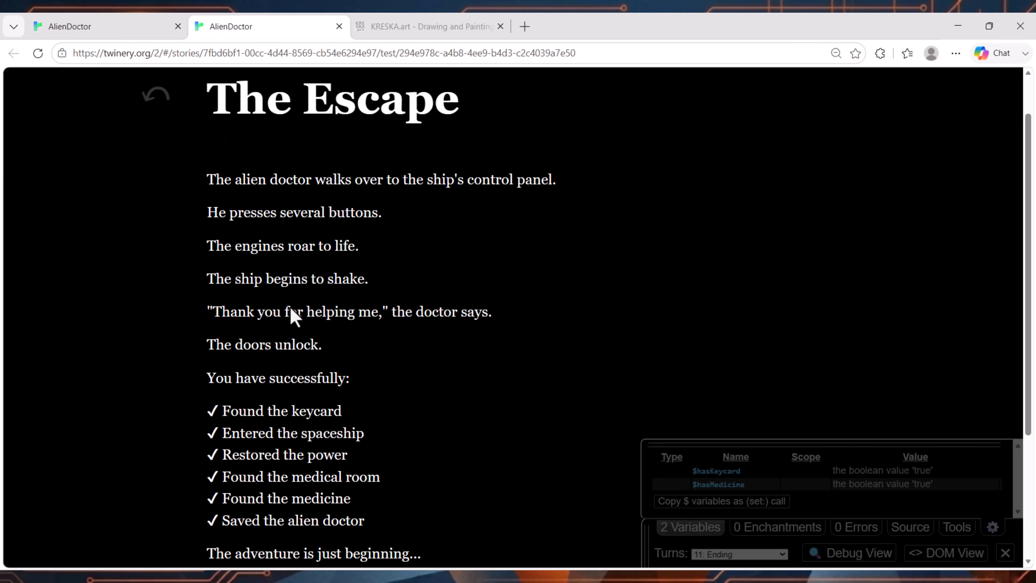
scroll(291, 308, up, 5)
drag(197, 176, 500, 326)
click(315, 278)
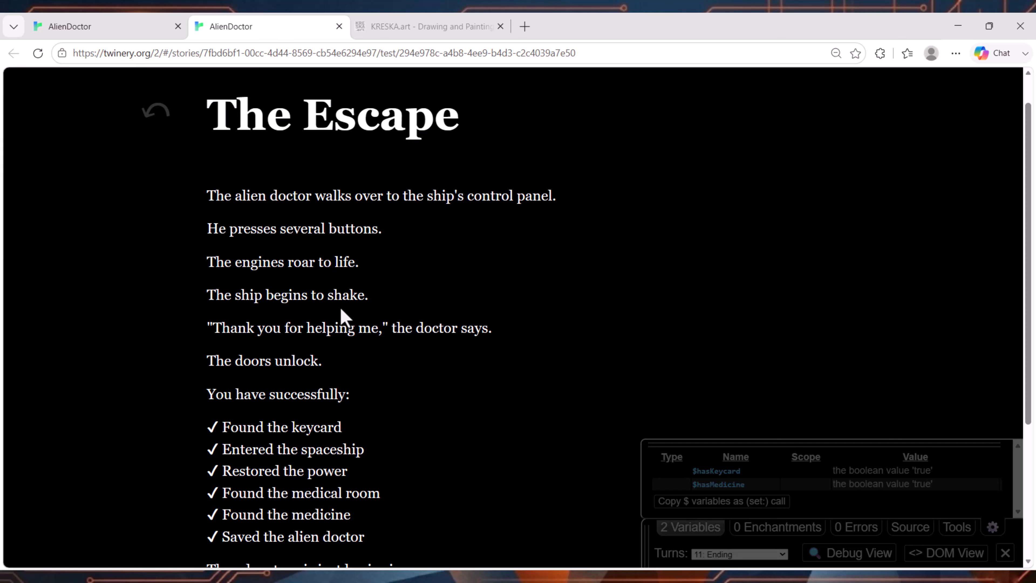
scroll(320, 318, down, 3)
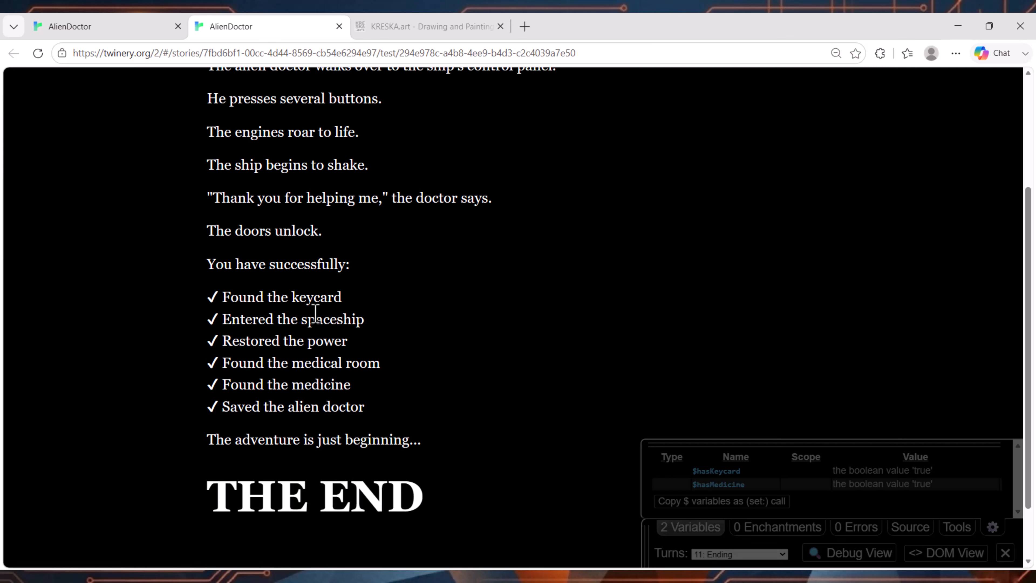
scroll(320, 319, up, 4)
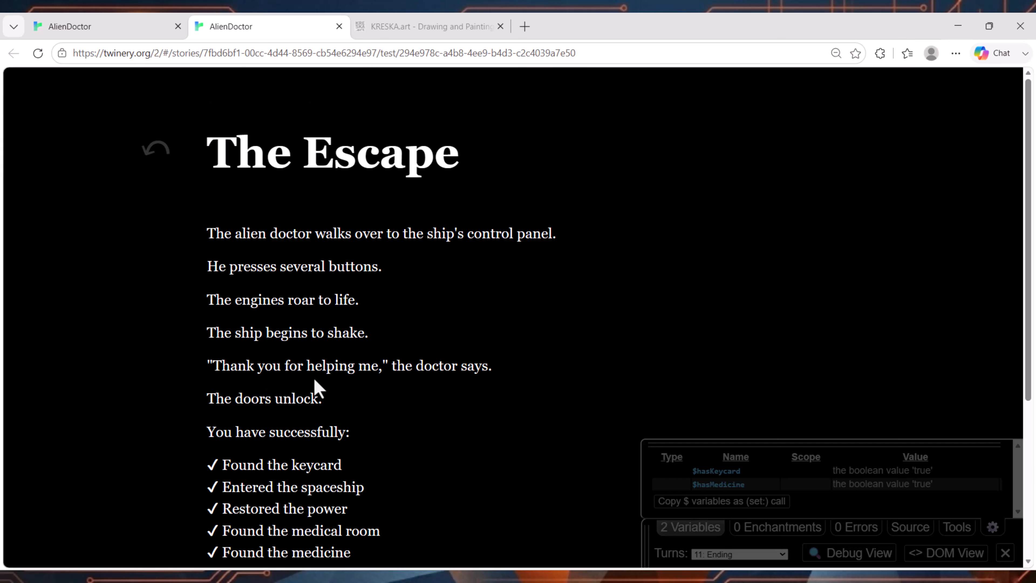